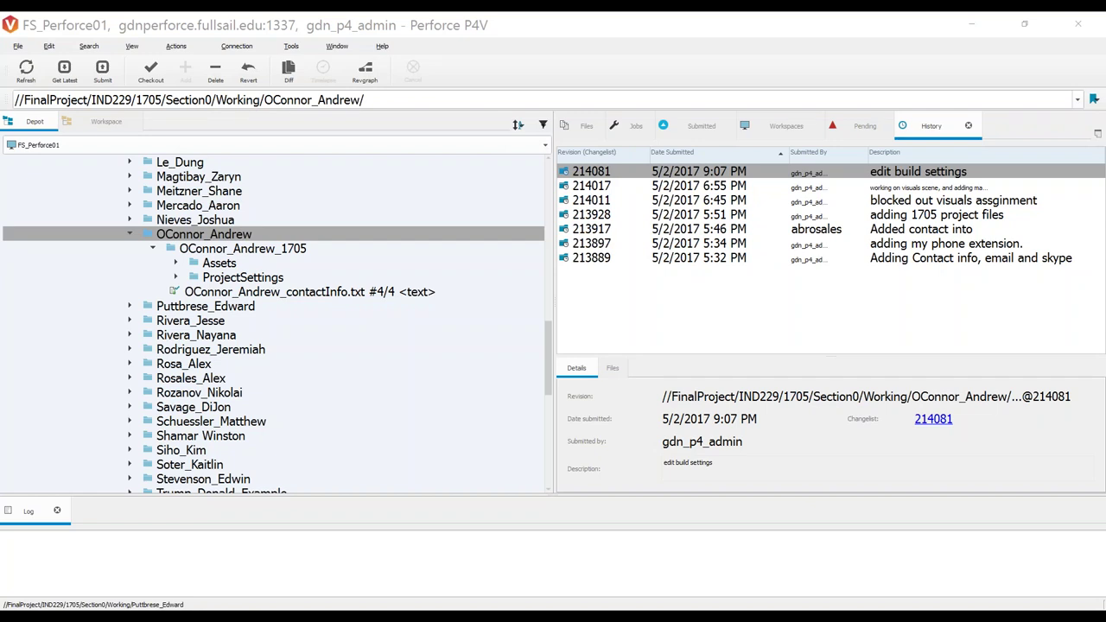
# - Browse the depot tree around 1705/Section0/Working to locate the student's own folder and project
pyautogui.scroll(10, 110, 215)
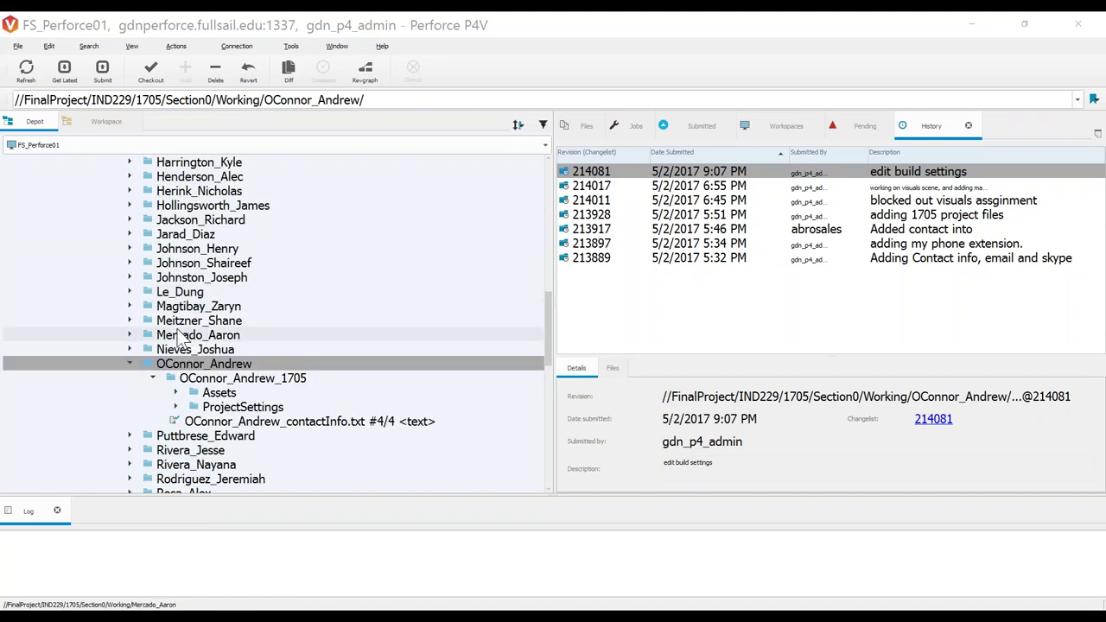
pyautogui.click(107, 205)
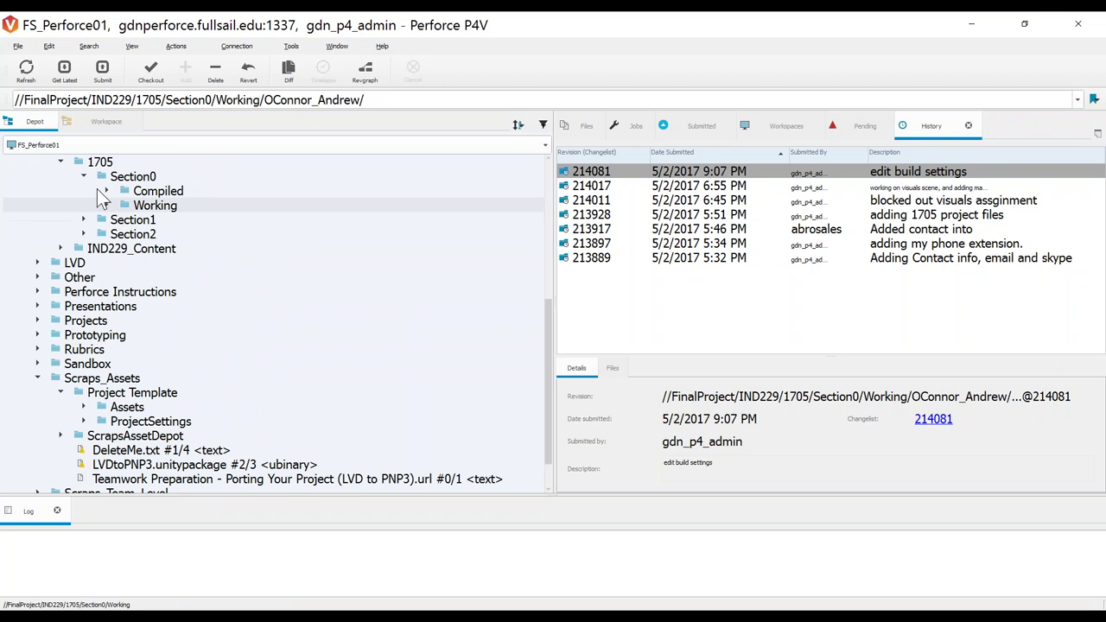
pyautogui.click(107, 206)
pyautogui.scroll(-10, 202, 315)
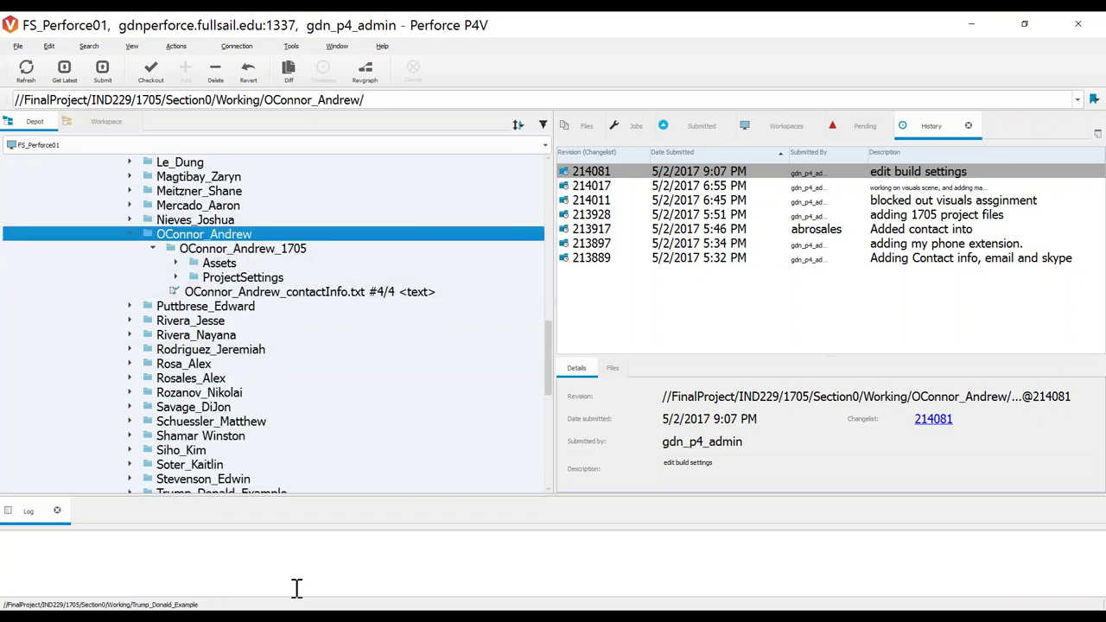
# - Switch back to Perforce P4V and display the submission history of the student's 1705 project folder
pyautogui.click(298, 615)
pyautogui.click(561, 100)
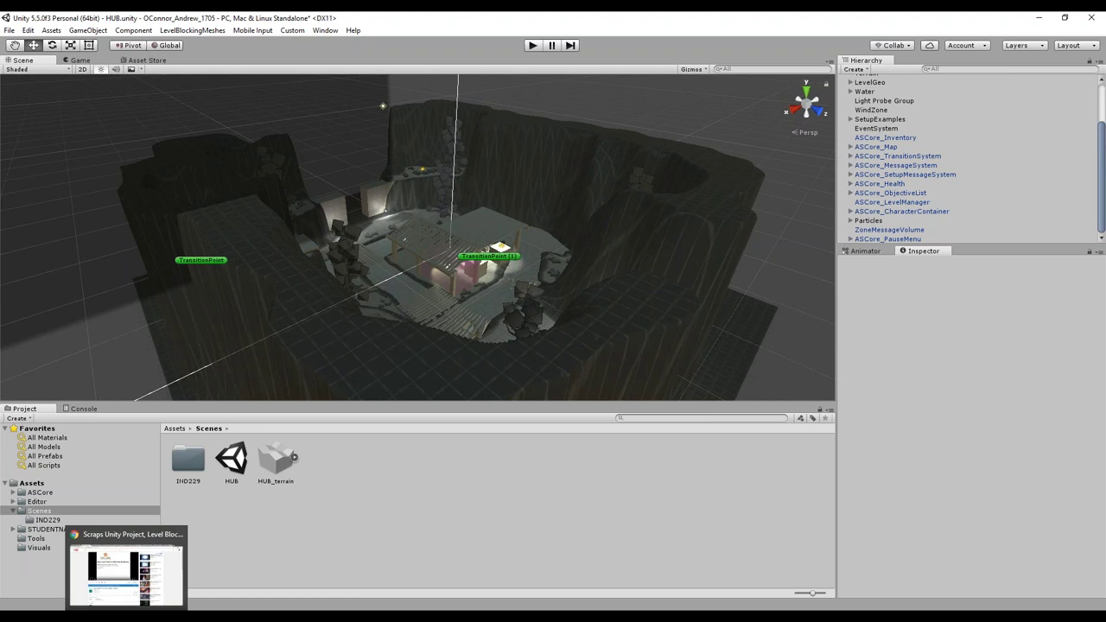
pyautogui.moveTo(211, 617)
pyautogui.click(210, 570)
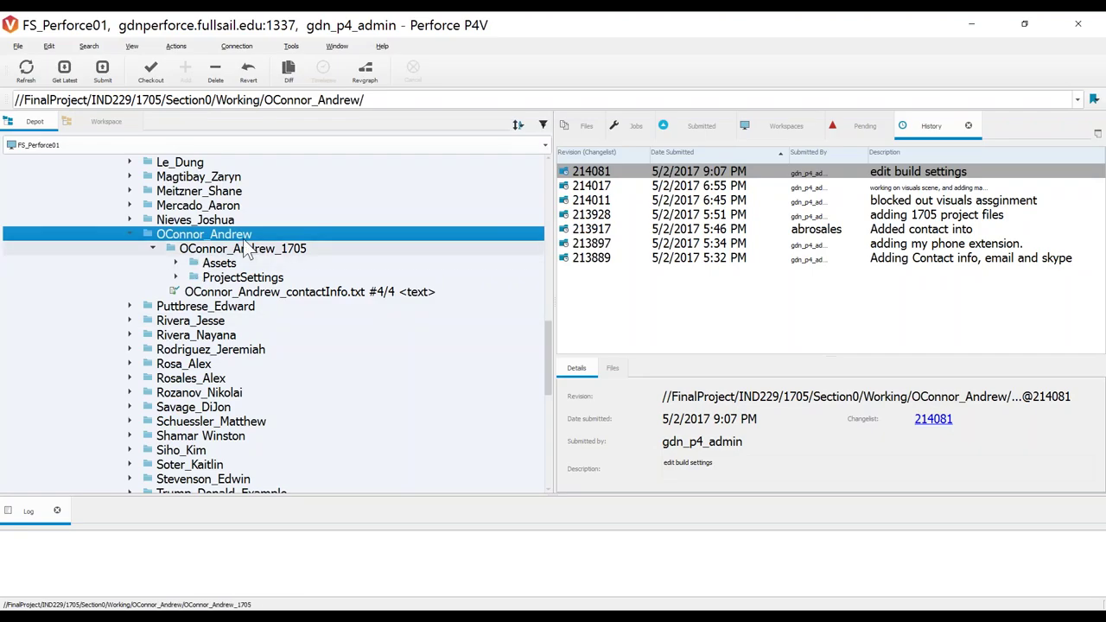
pyautogui.click(212, 249)
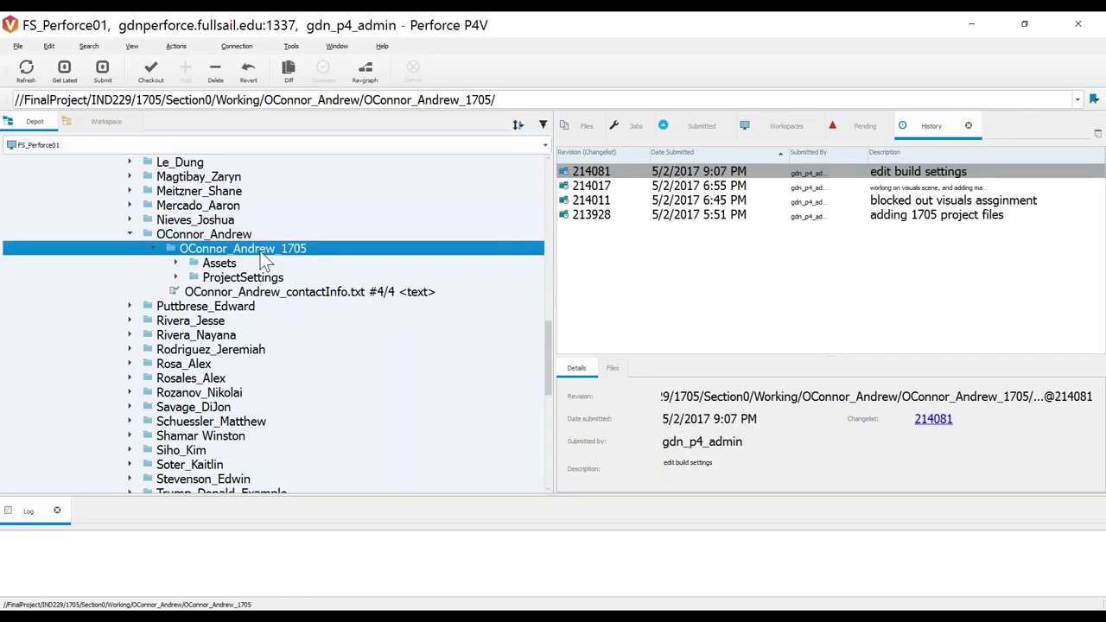
# - Display the submission history of the Project Template folder inside Scraps_Assets
pyautogui.click(334, 616)
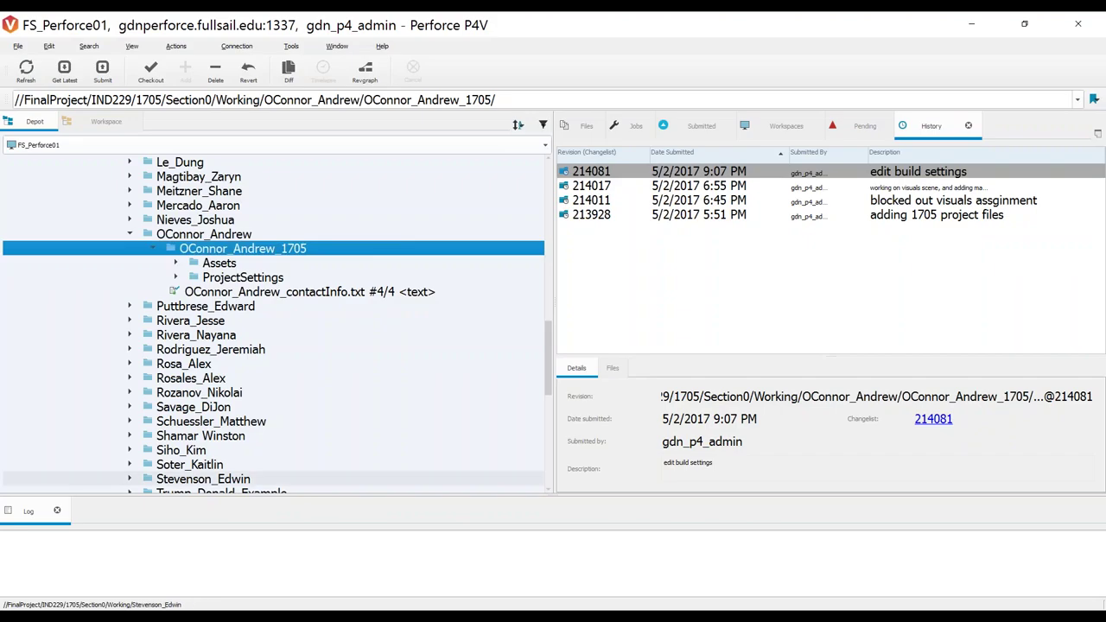
pyautogui.scroll(-10, 259, 319)
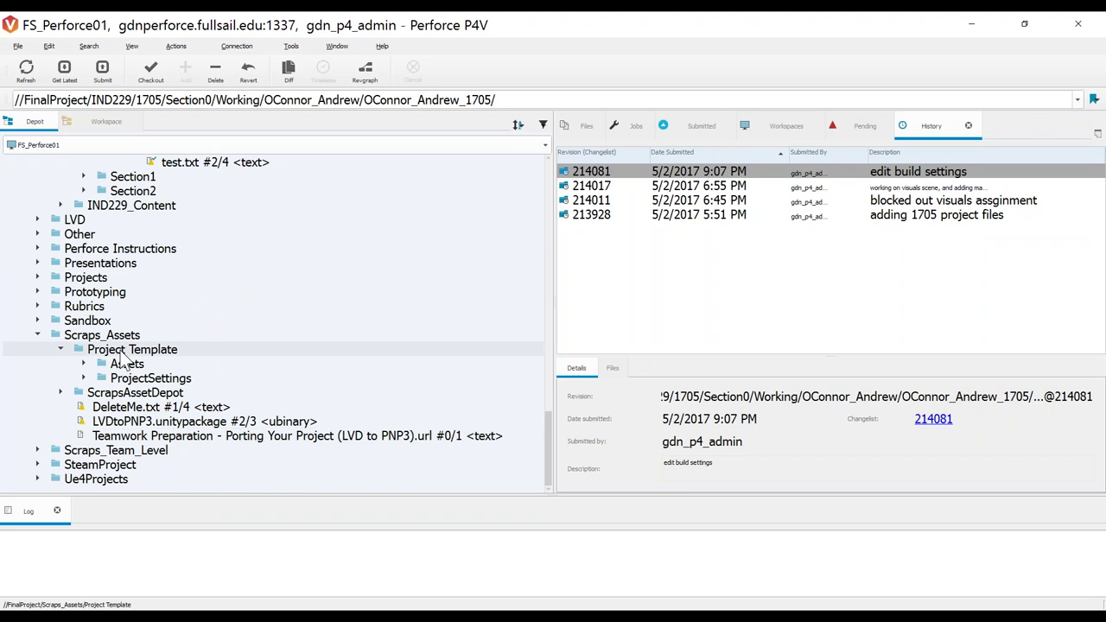
pyautogui.click(128, 349)
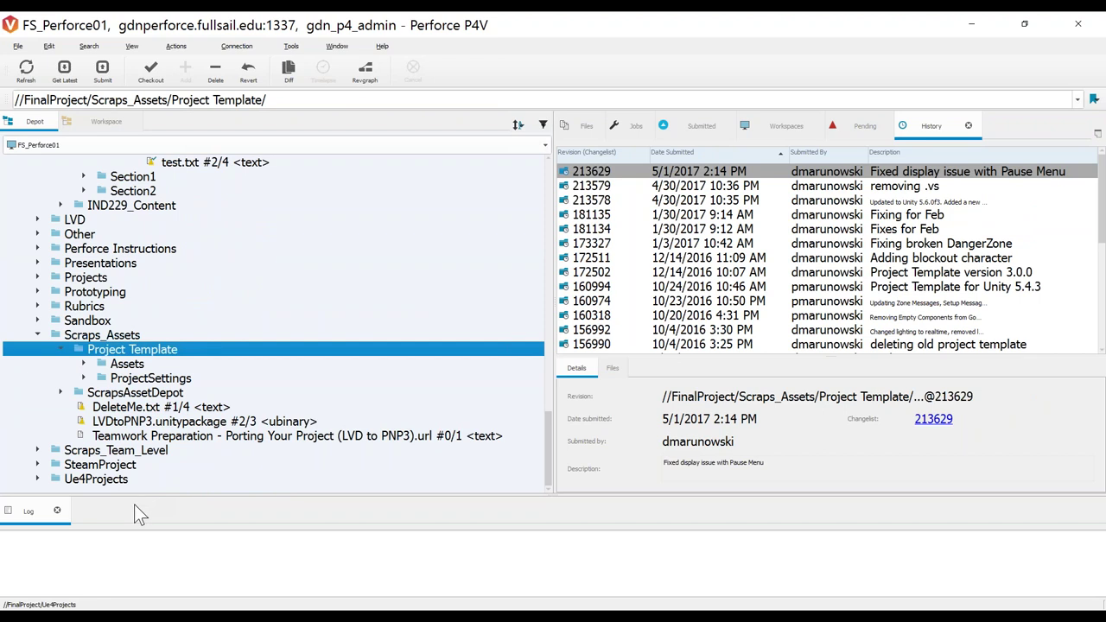
# - Return to the student's folder under Section0/Working and select the 1705 project folder
pyautogui.scroll(12, 183, 385)
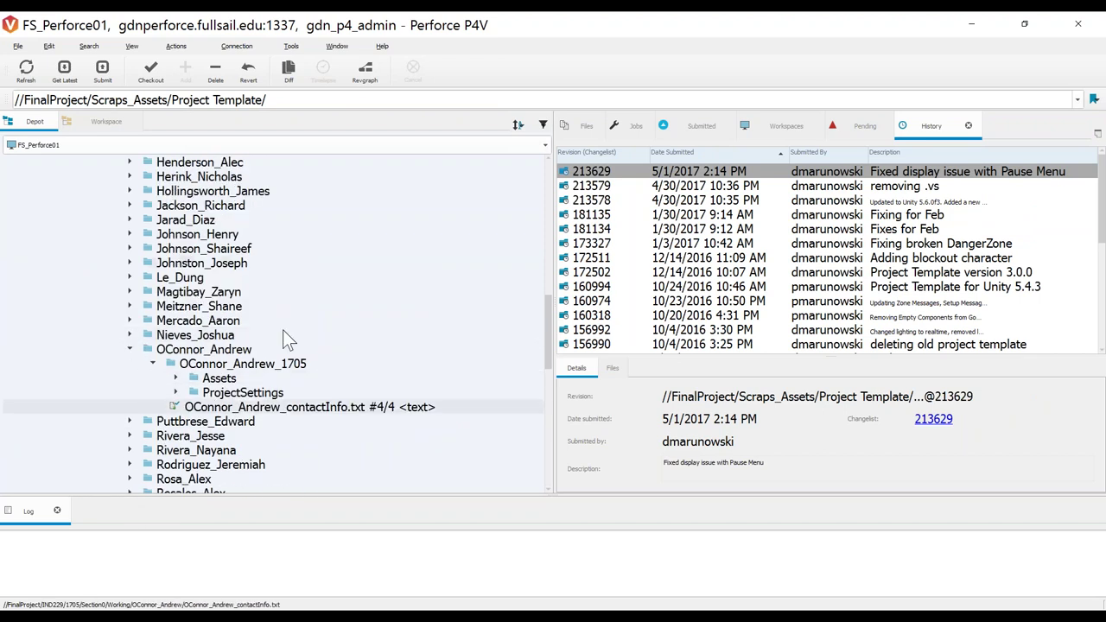
pyautogui.scroll(3, 255, 275)
pyautogui.scroll(-4, 254, 275)
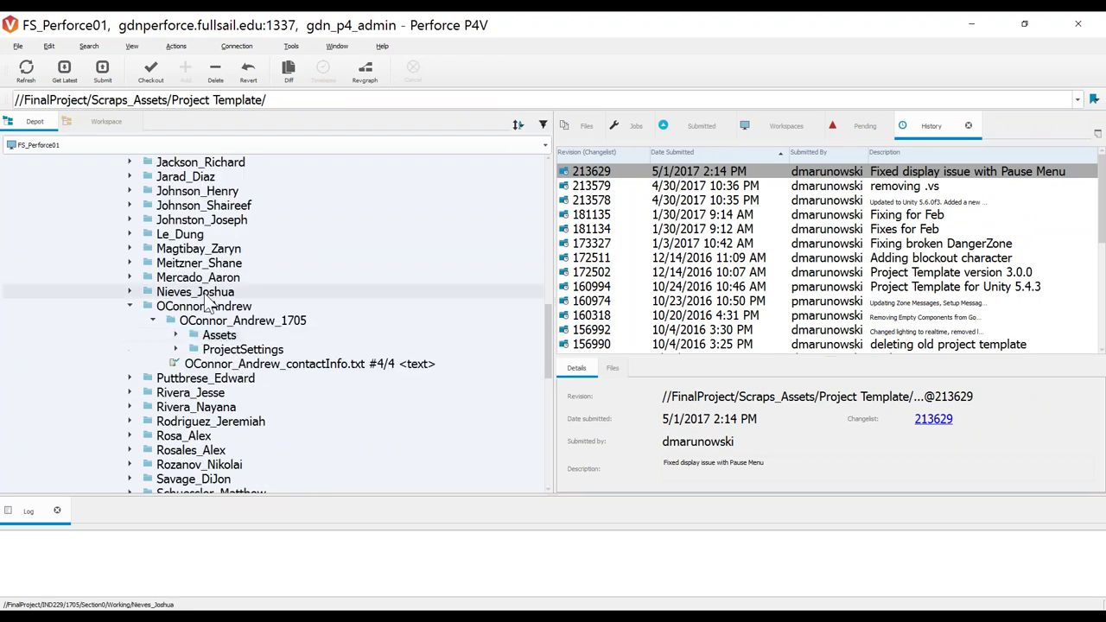
pyautogui.click(216, 320)
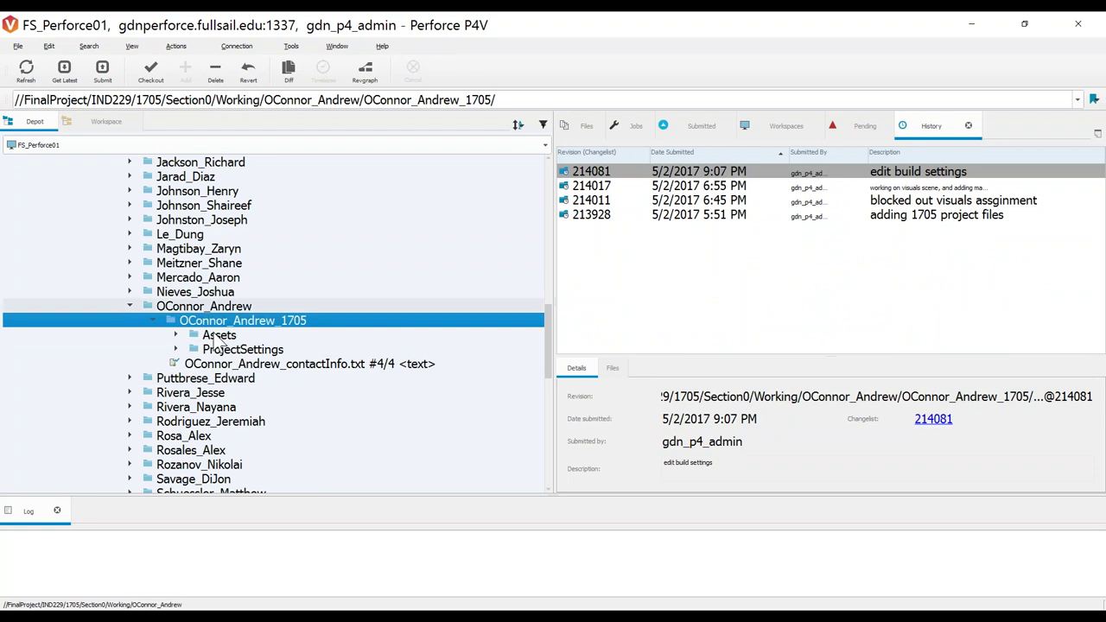
# - Switch to Unity and play-test the HUB scene by walking the character around, finishing by stopping play mode
pyautogui.click(208, 616)
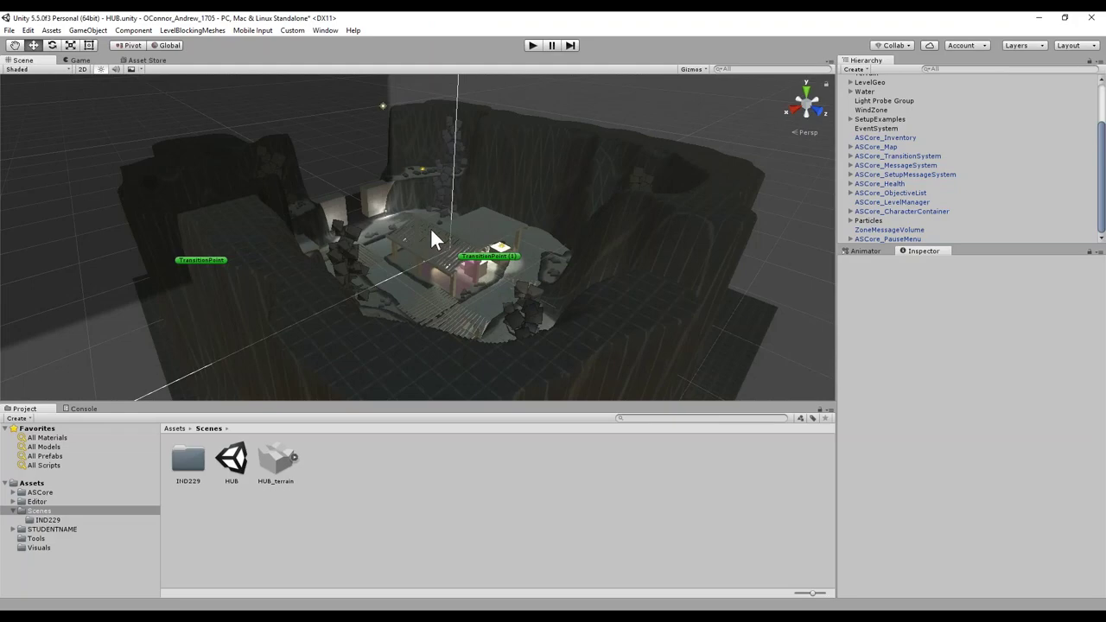
pyautogui.click(531, 45)
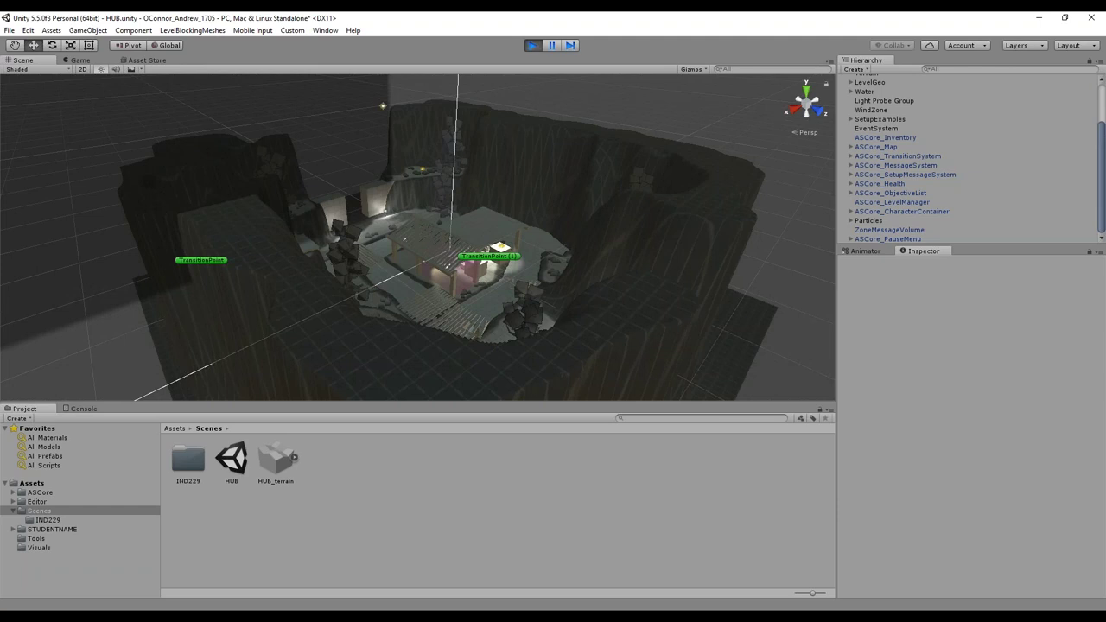
pyautogui.press('w')
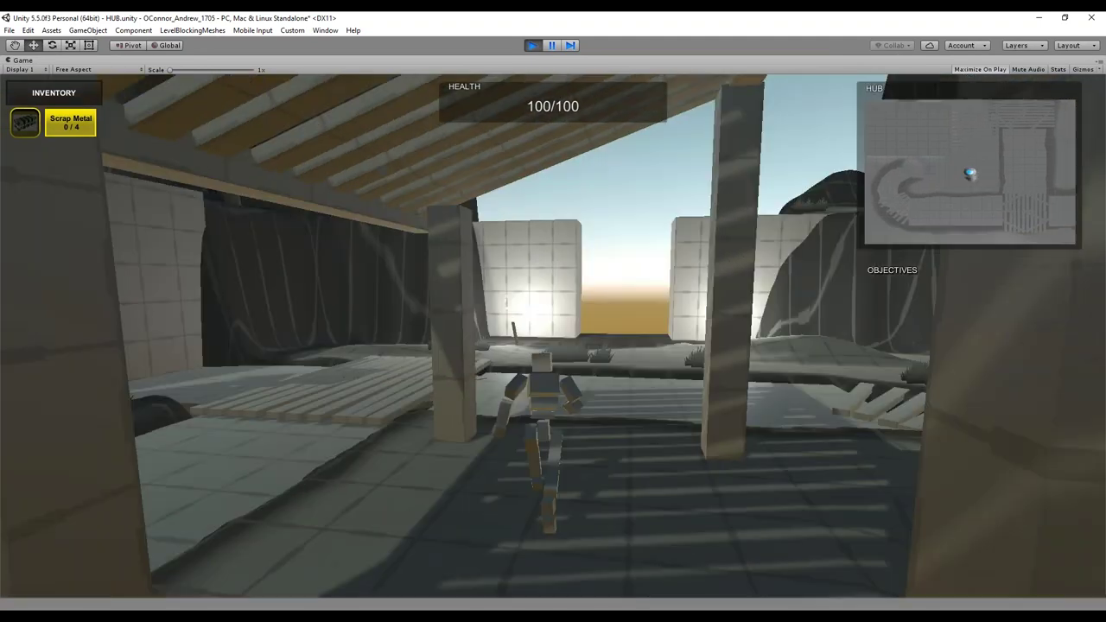
pyautogui.press('w')
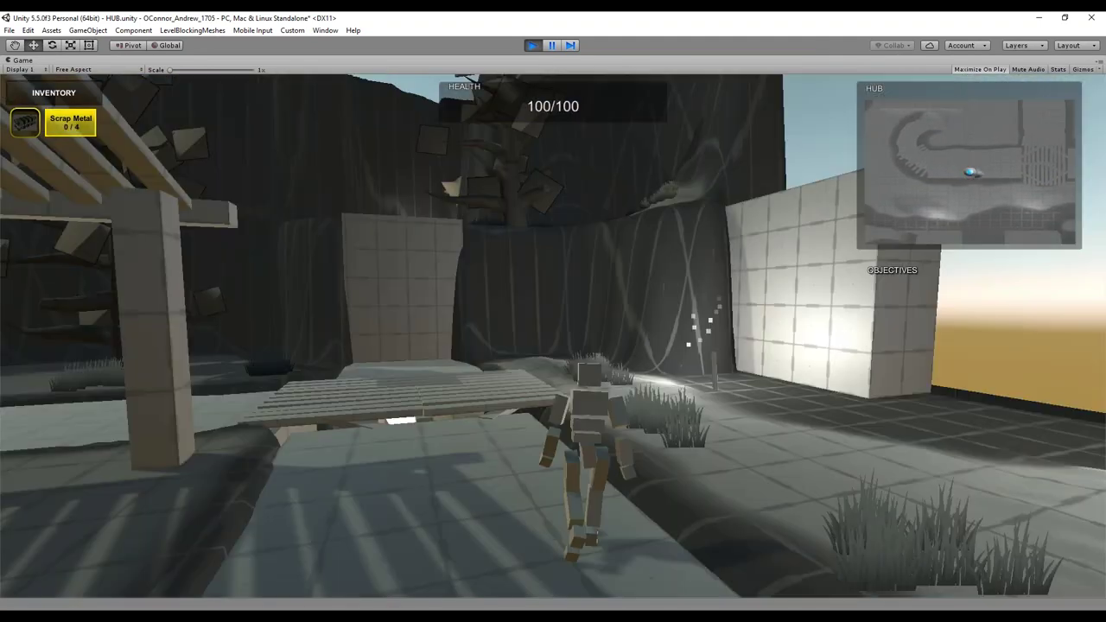
pyautogui.press('w')
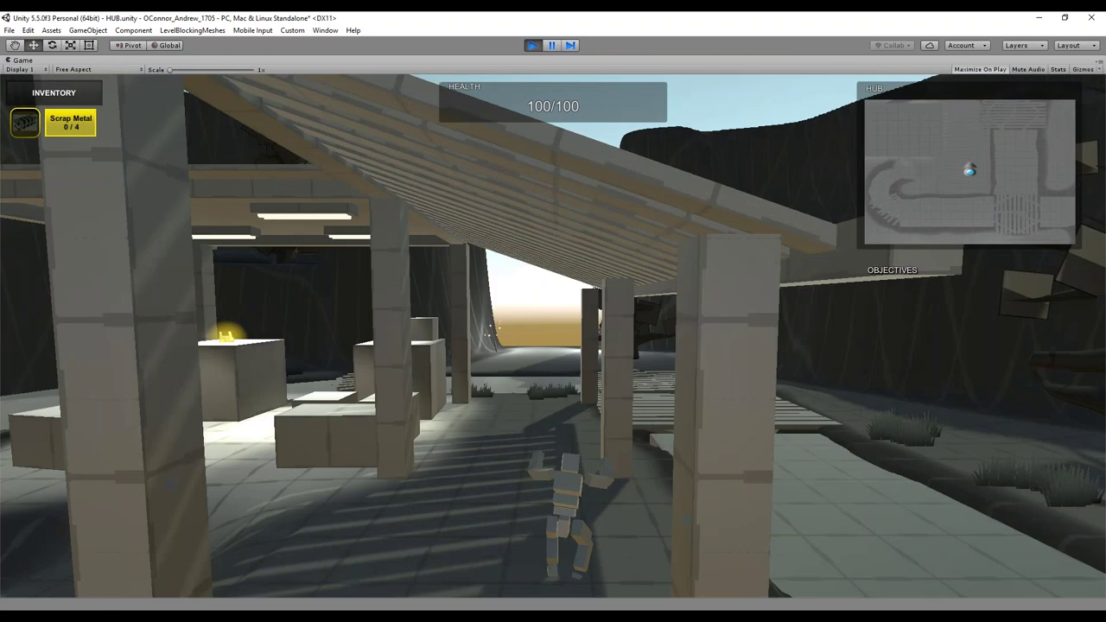
pyautogui.press('w')
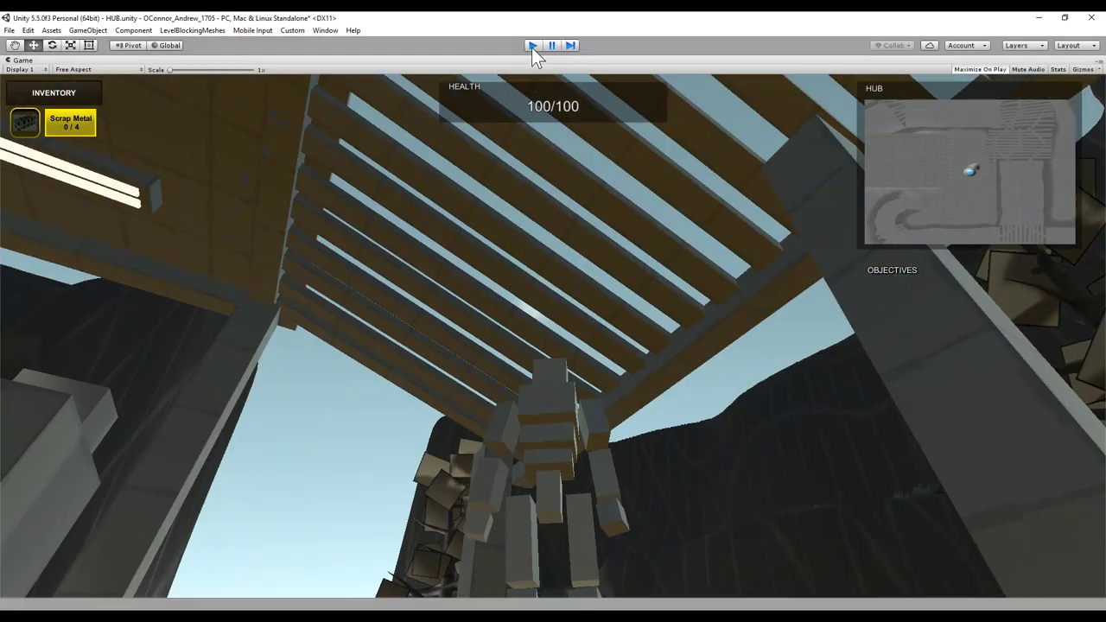
pyautogui.click(531, 46)
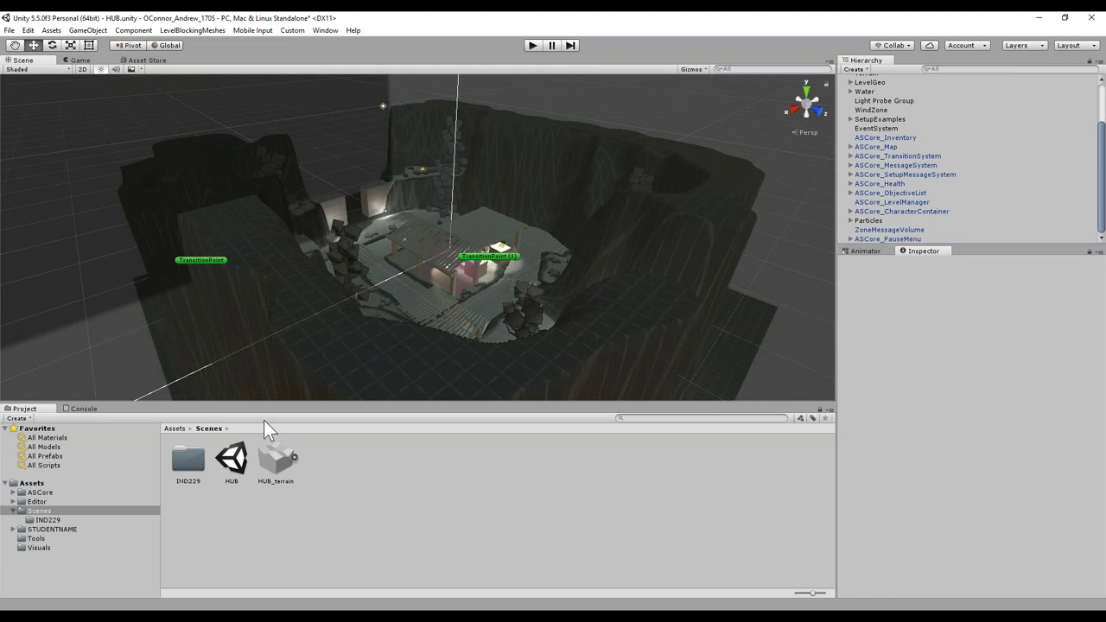
# - Review the ASCore folder's contents, and select the IND2_Visuals scene in the IND229 folder under Scenes
pyautogui.click(13, 510)
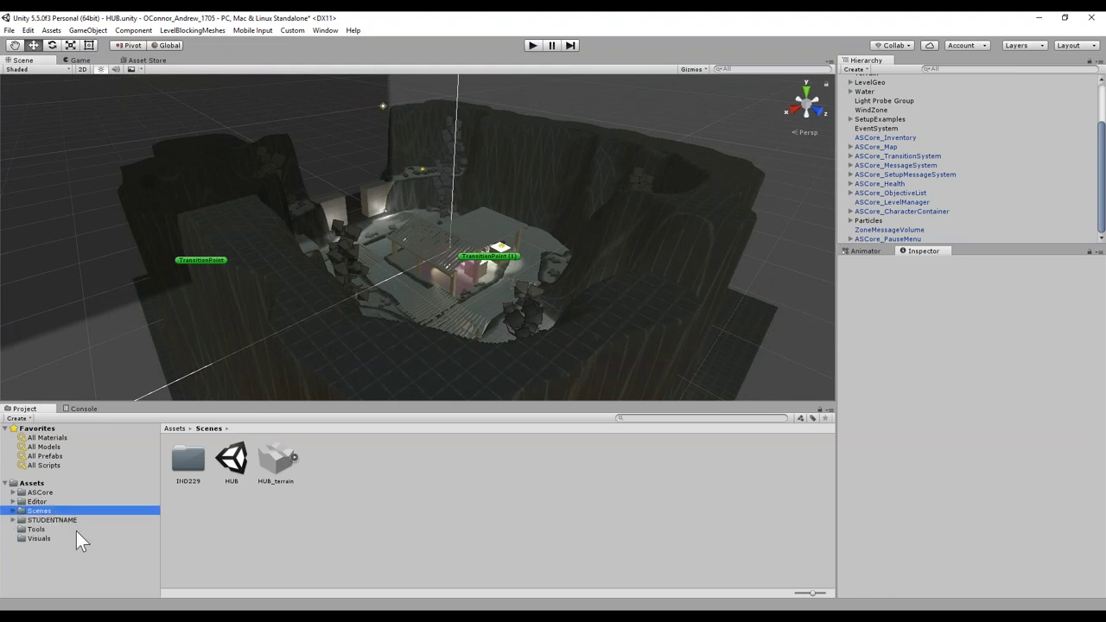
pyautogui.click(39, 492)
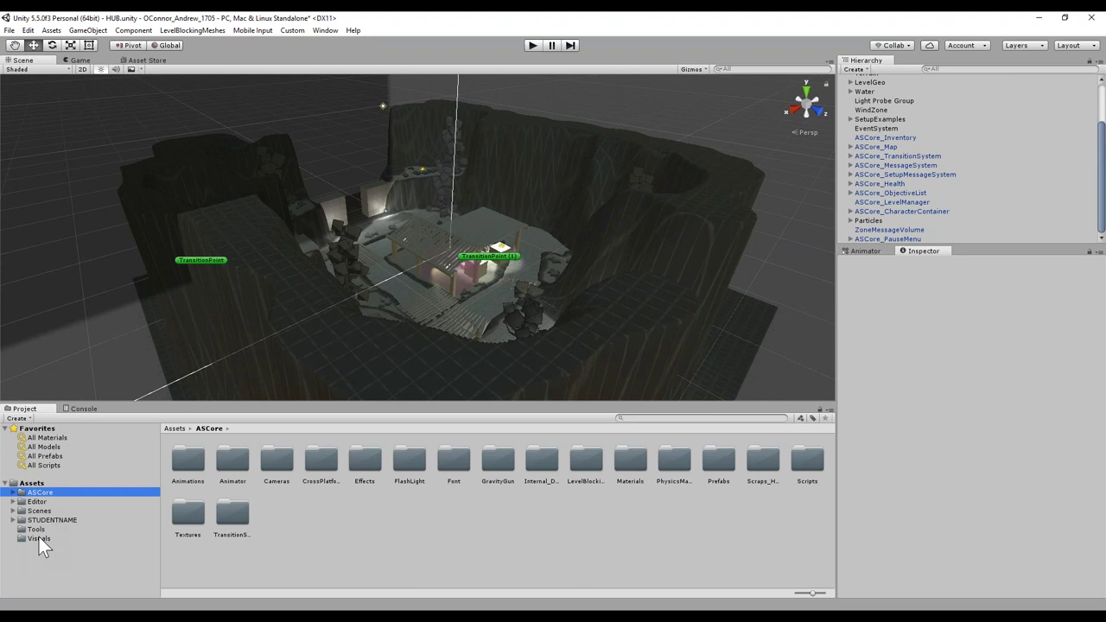
pyautogui.click(39, 511)
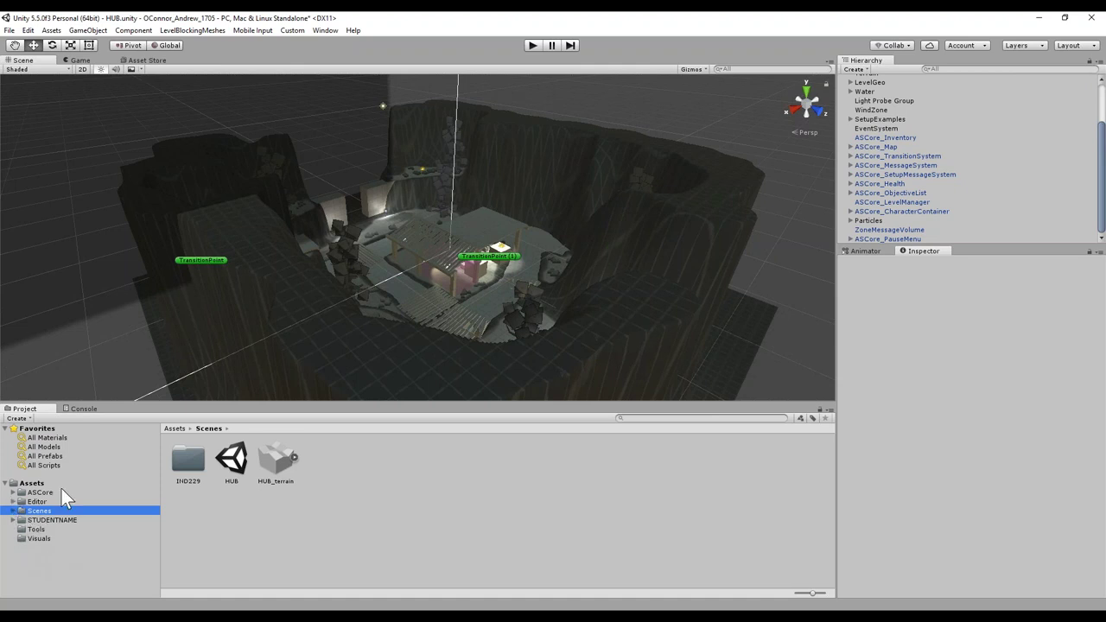
pyautogui.click(13, 511)
pyautogui.click(45, 519)
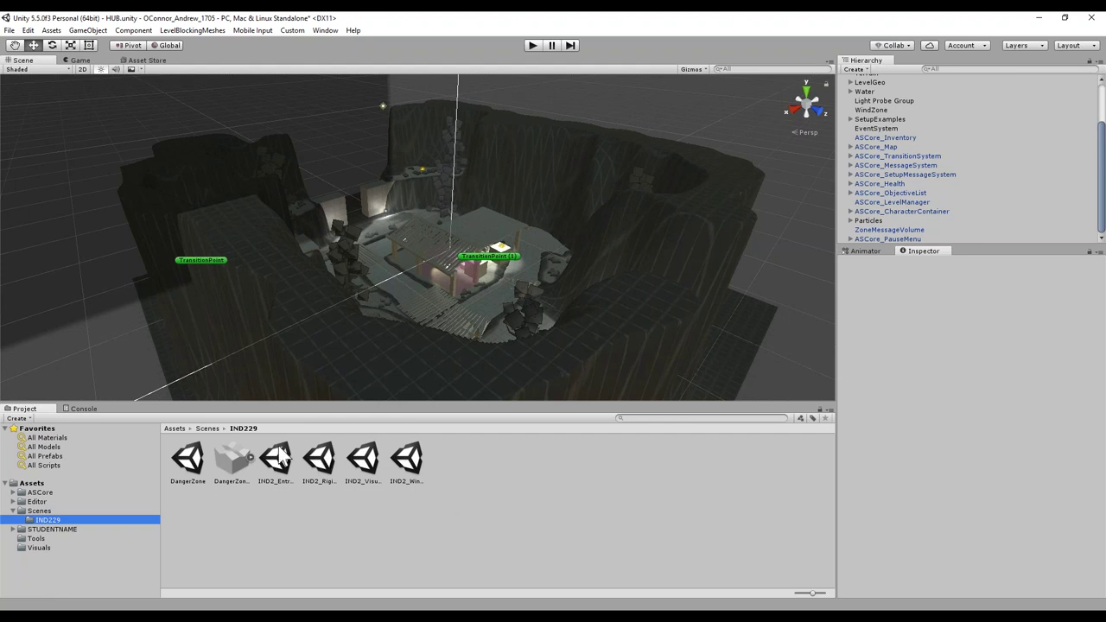
pyautogui.click(363, 462)
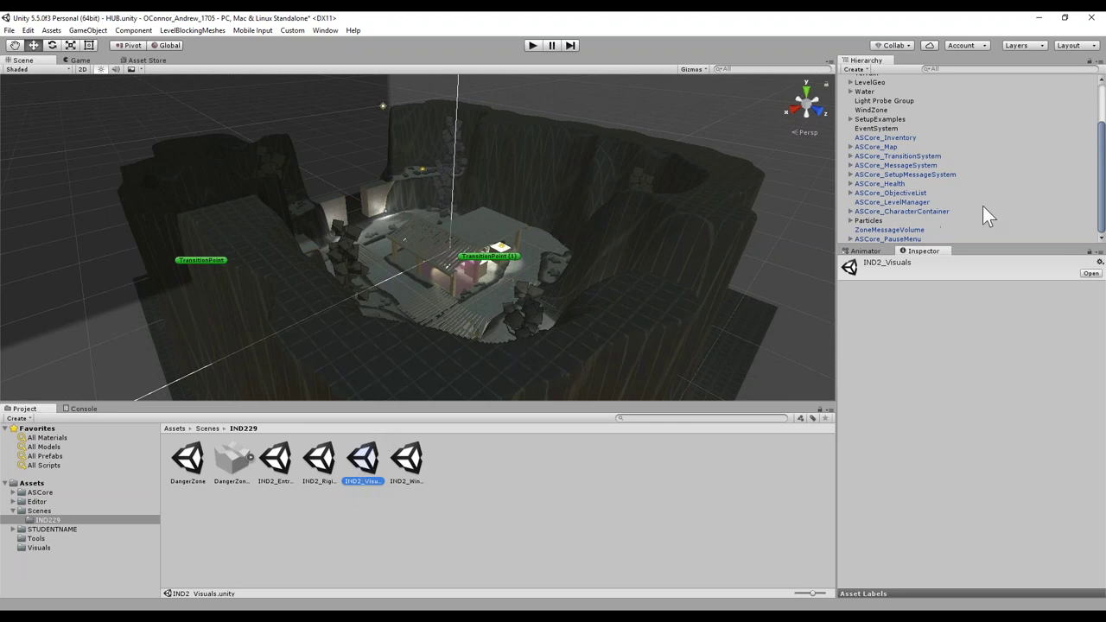
# - Enlarge the Hierarchy to show the full HUB object list and look over the HUB level from another angle
pyautogui.moveTo(982, 245); pyautogui.dragTo(982, 381)
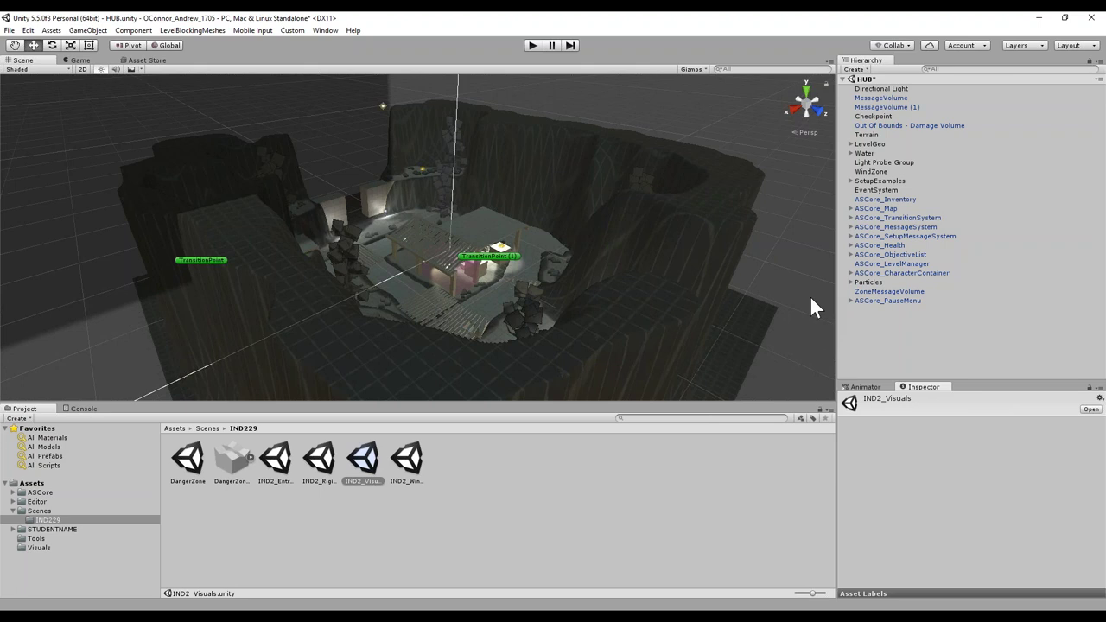
pyautogui.scroll(-7, 653, 280)
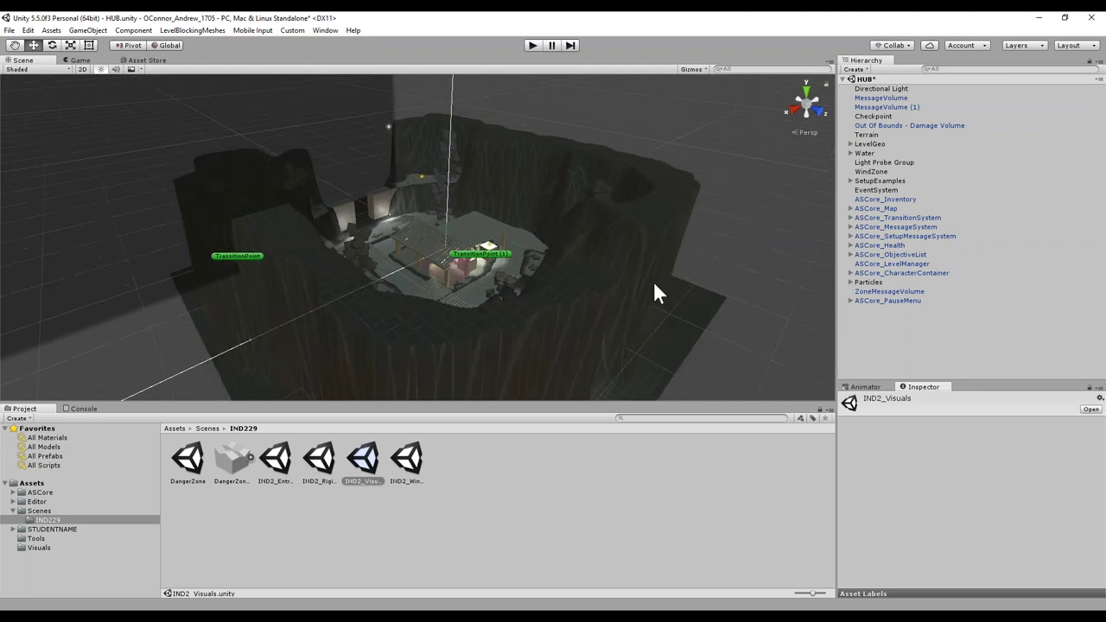
pyautogui.scroll(2, 628, 281)
pyautogui.moveTo(629, 281); pyautogui.dragTo(691, 307, button='right')
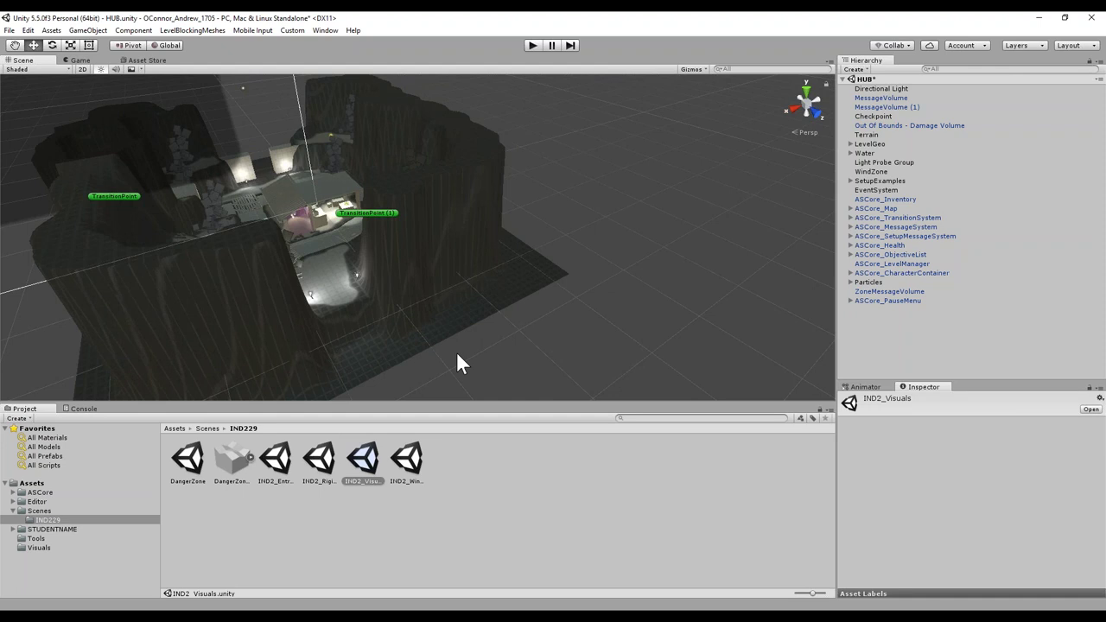
# - Check the contents of the STUDENTNAME folder and return to the IND229 folder inside Scenes
pyautogui.click(45, 530)
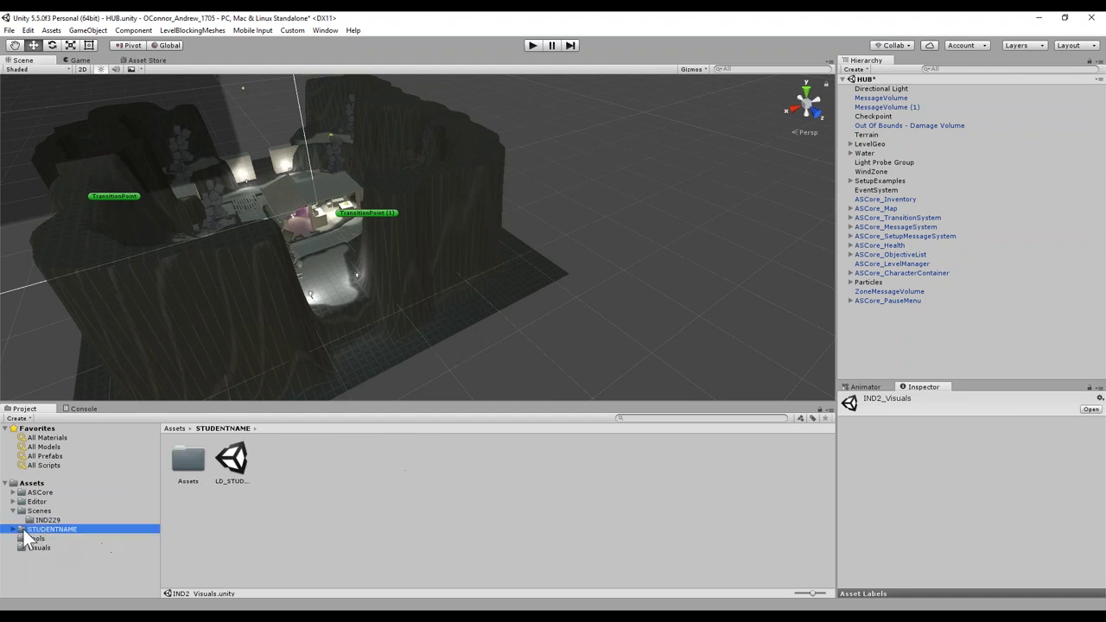
pyautogui.click(13, 528)
pyautogui.click(13, 528)
pyautogui.keyDown('alt'); pyautogui.moveTo(406, 277); pyautogui.dragTo(403, 273); pyautogui.keyUp('alt')
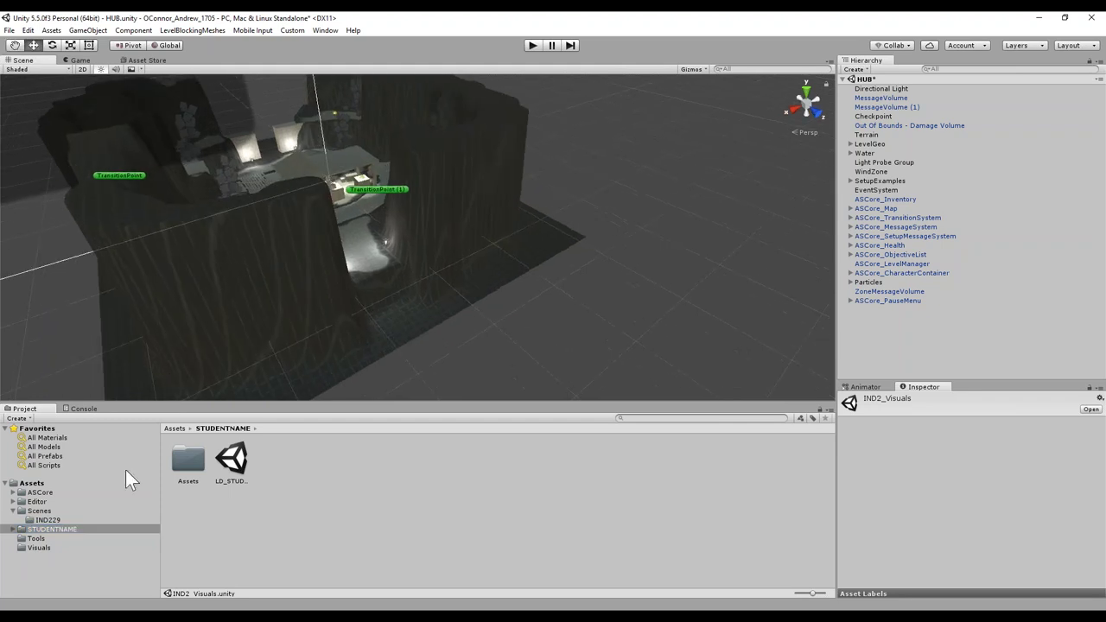
pyautogui.click(39, 510)
pyautogui.doubleClick(201, 465)
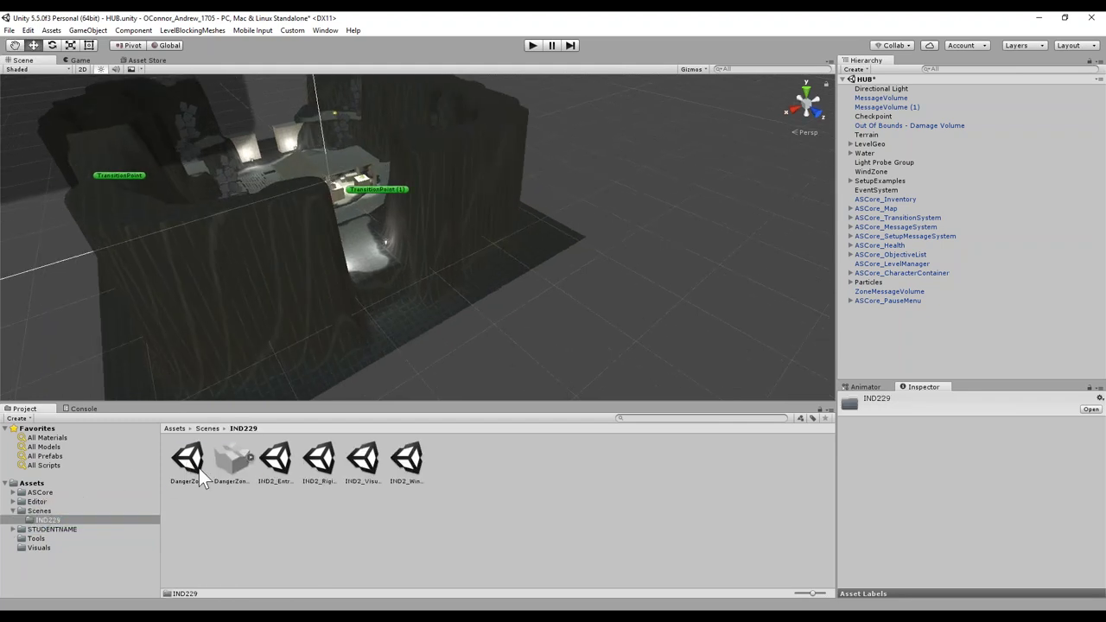
pyautogui.click(363, 462)
pyautogui.doubleClick(370, 465)
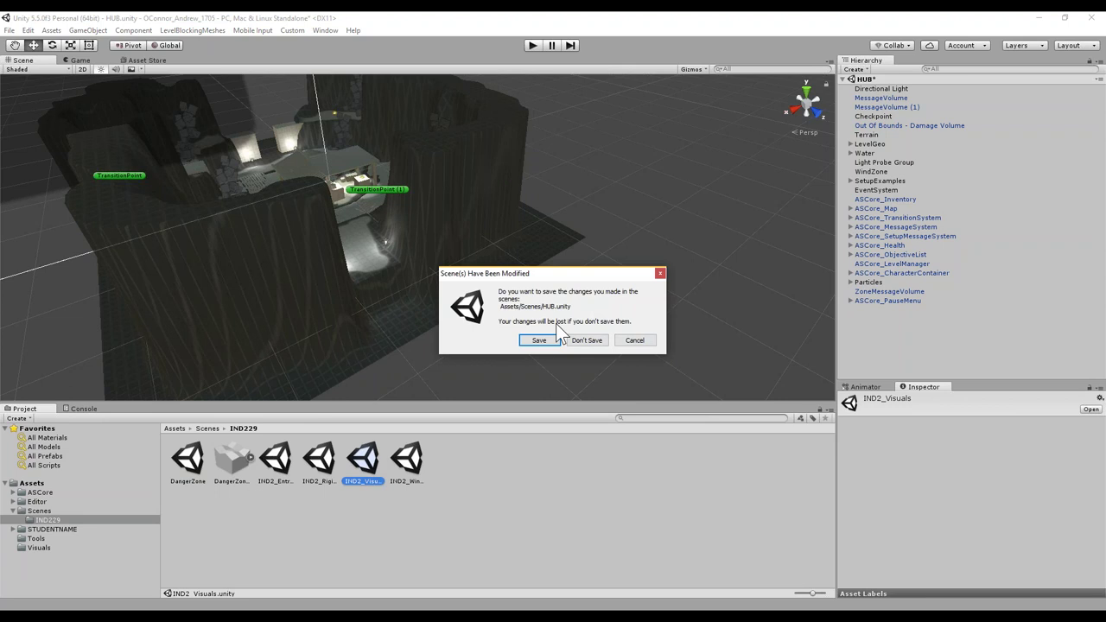
pyautogui.click(631, 341)
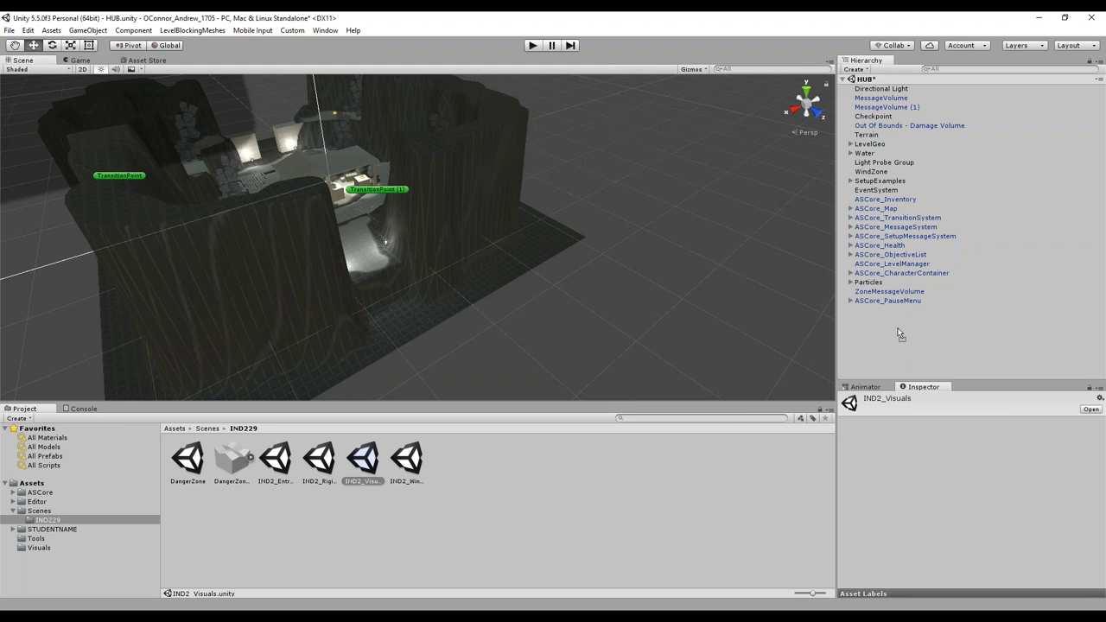
# - Add the IND2_Visuals scene to the Hierarchy so it is loaded alongside the open HUB scene
pyautogui.moveTo(896, 329); pyautogui.dragTo(897, 329)
pyautogui.scroll(-2, 923, 300)
pyautogui.scroll(2, 920, 294)
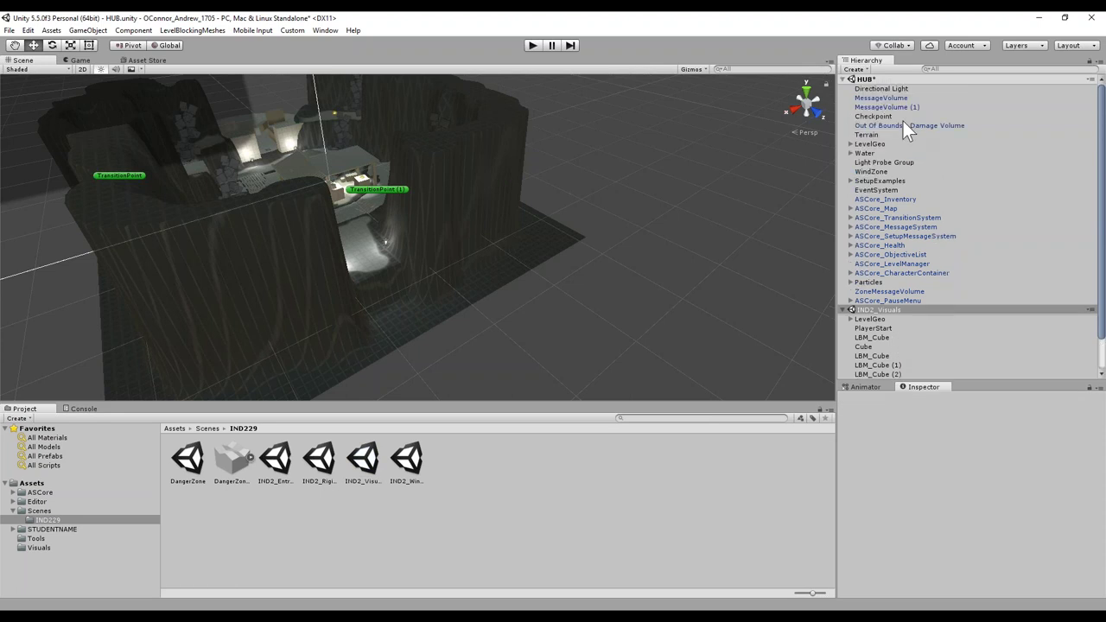
# - Collapse the HUB scene in the Hierarchy and expand IND2_Visuals to list only its objects
pyautogui.click(843, 78)
pyautogui.click(844, 89)
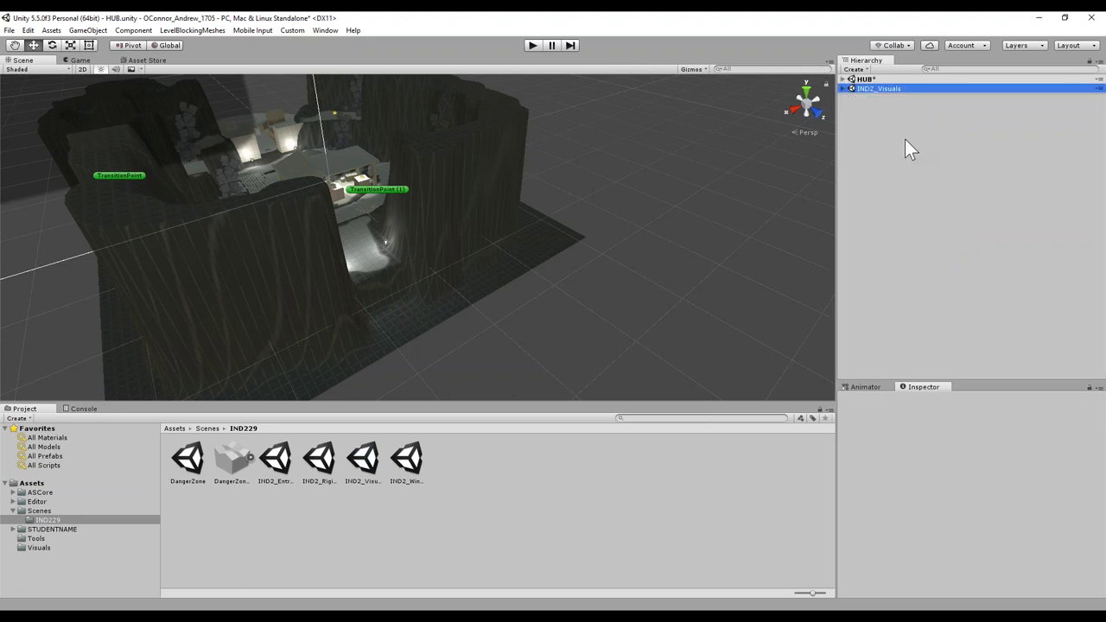
pyautogui.click(843, 88)
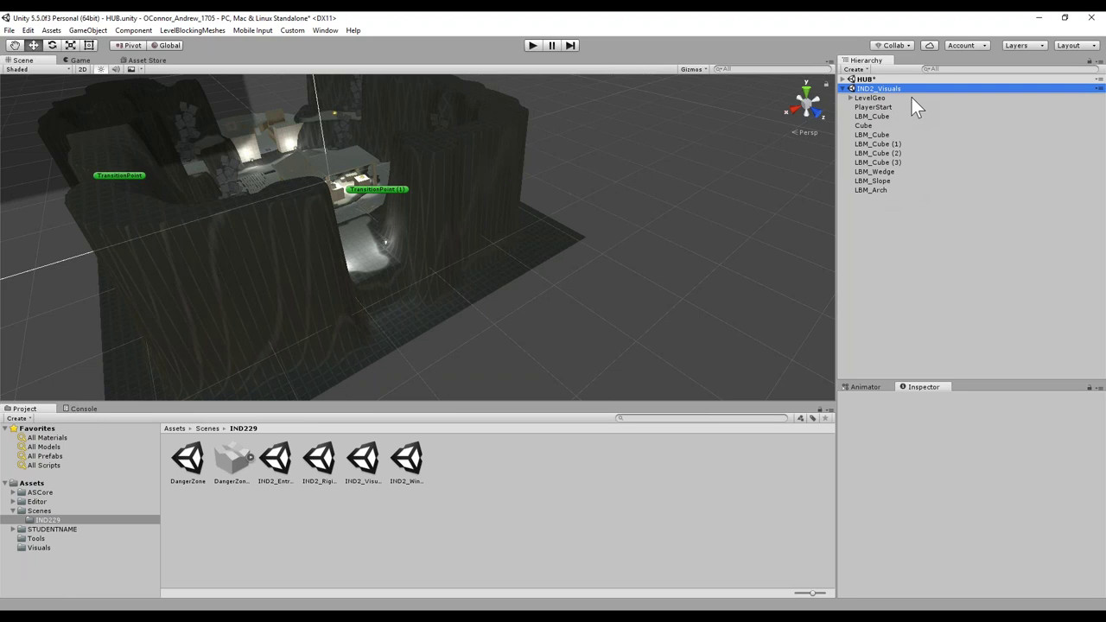
# - Check the HUB object list once more and collapse both HUB and IND2_Visuals in the Hierarchy
pyautogui.click(842, 78)
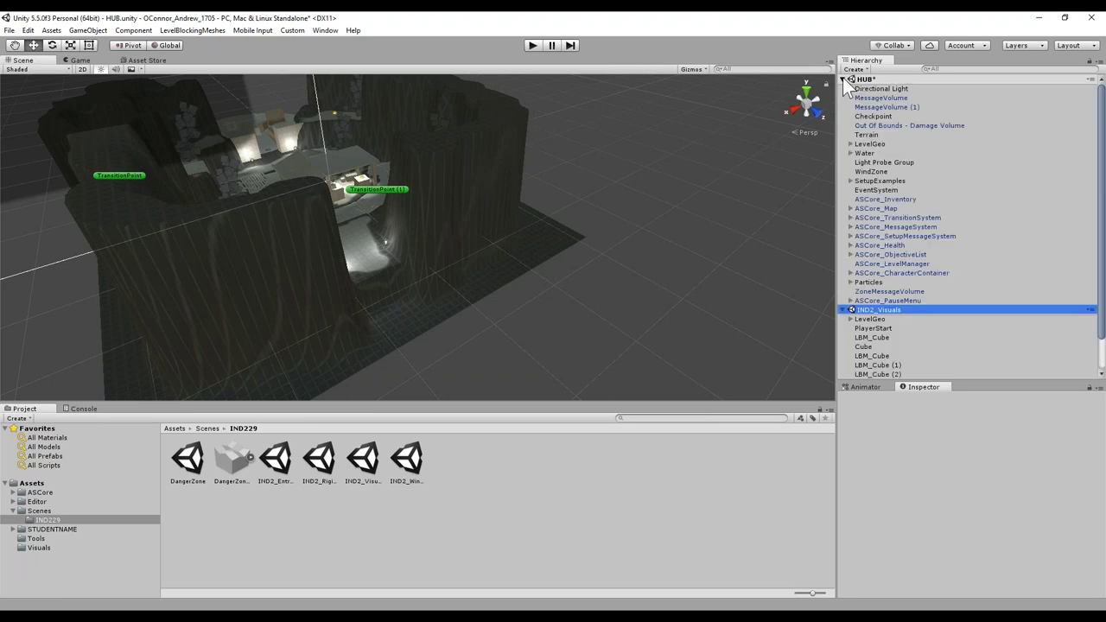
pyautogui.click(842, 78)
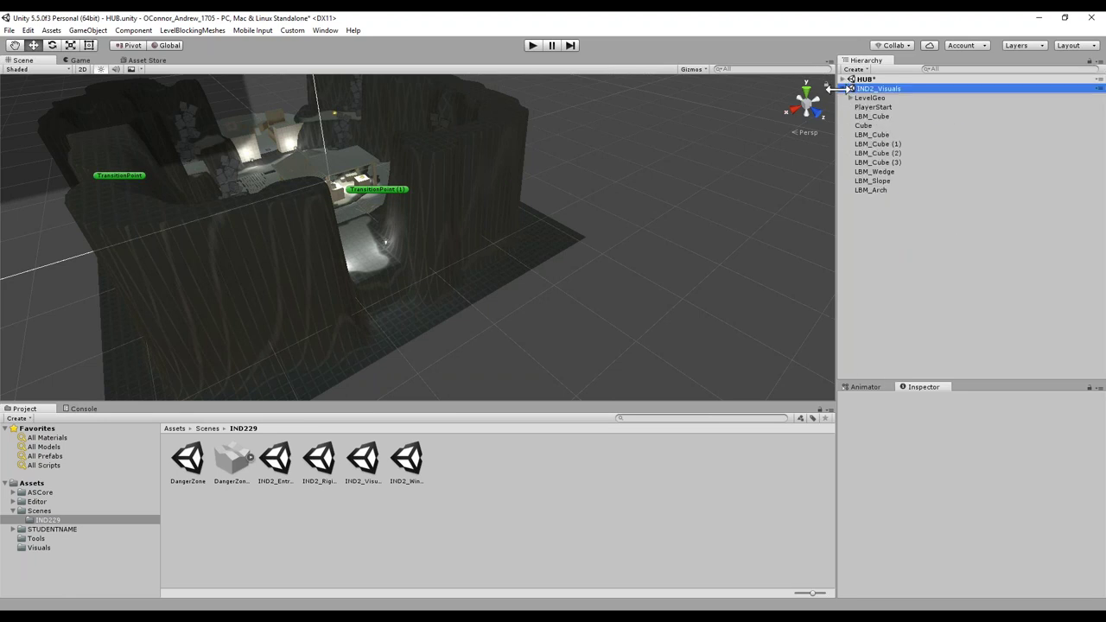
pyautogui.click(843, 89)
pyautogui.click(870, 185)
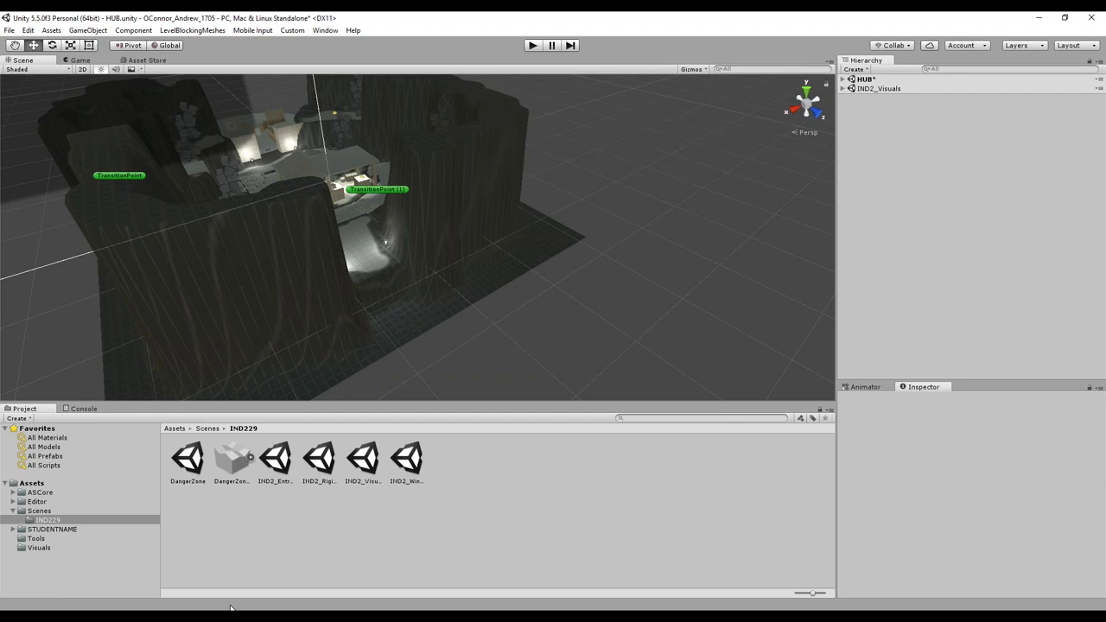
# - Switch to Perforce P4V and expand the student's project folder down to Assets/Scenes/IND229
pyautogui.click(231, 610)
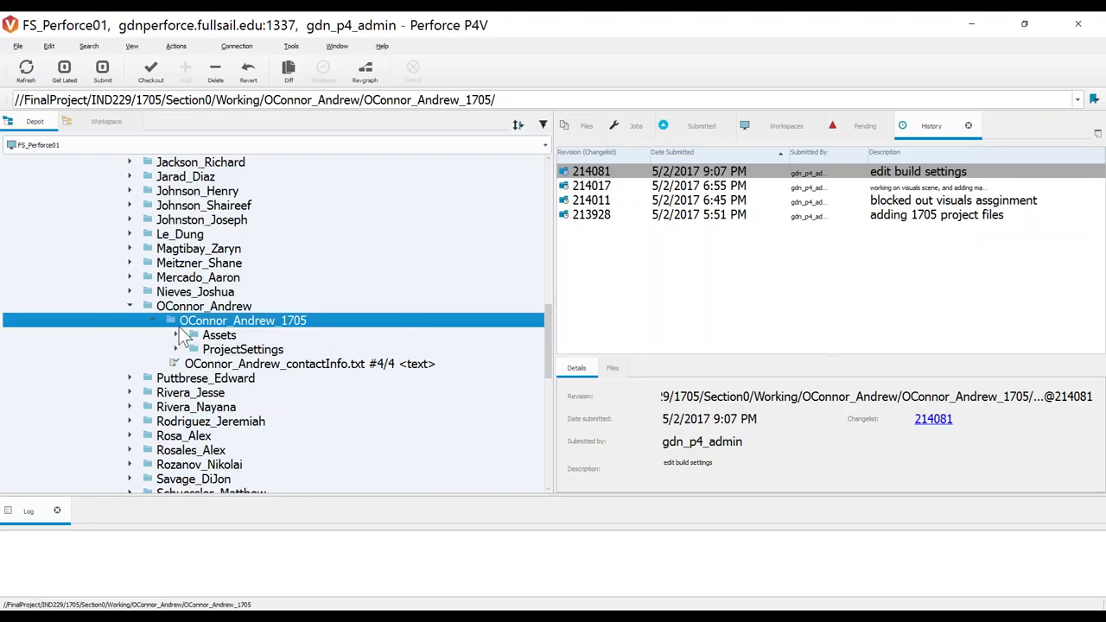
pyautogui.click(176, 336)
pyautogui.scroll(-2, 201, 311)
pyautogui.click(198, 291)
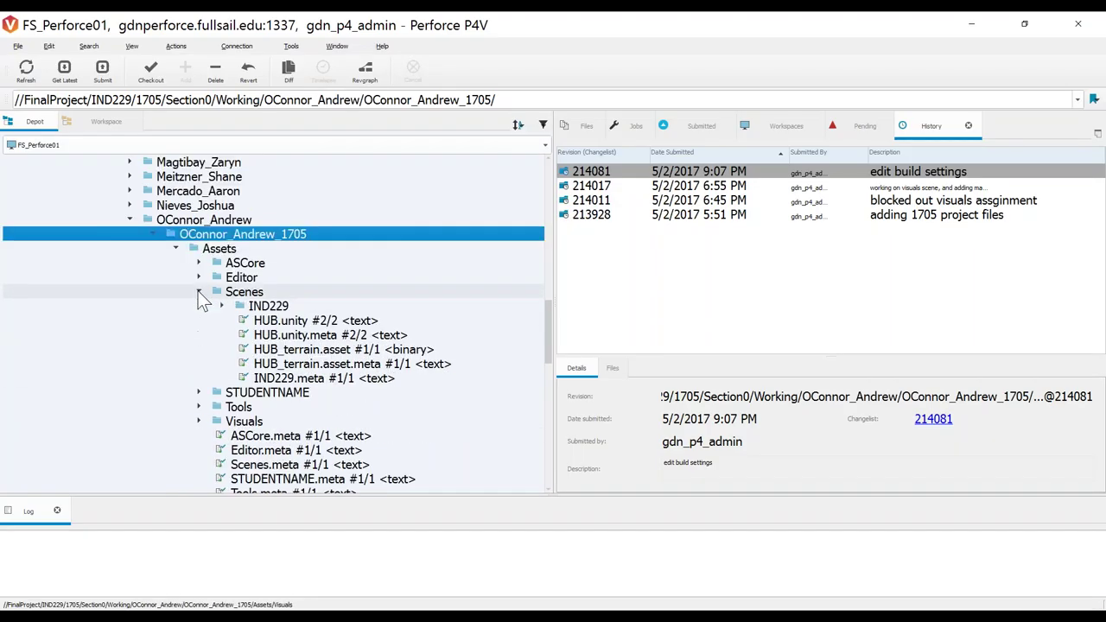
pyautogui.scroll(-1, 229, 268)
pyautogui.click(221, 262)
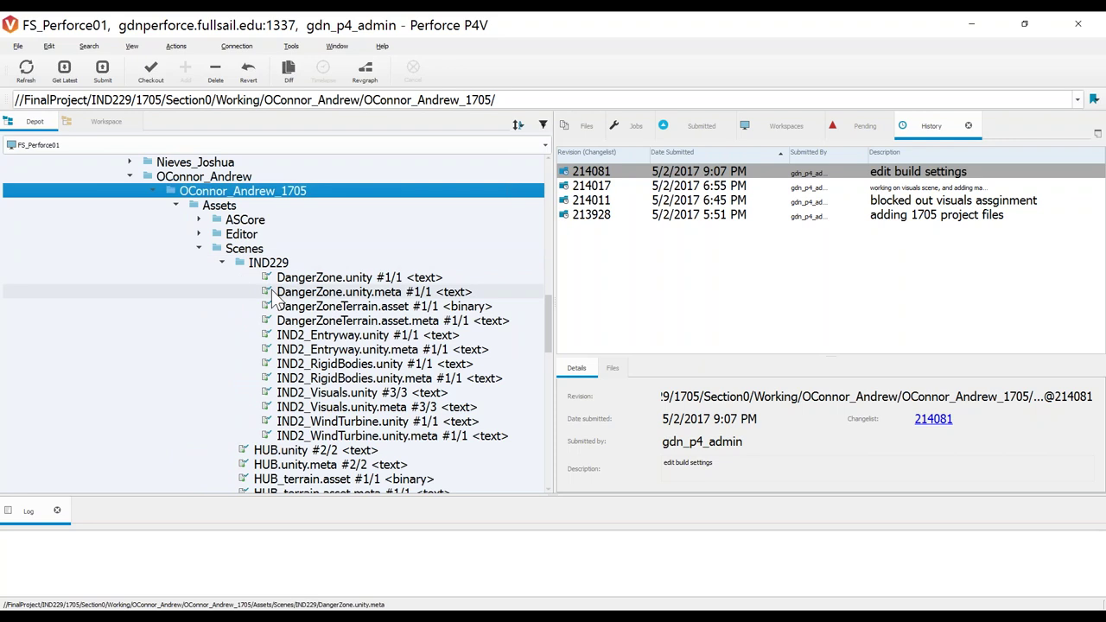
# - Check out IND2_Visuals.unity and IND2_Visuals.unity.meta together into the default changelist
pyautogui.scroll(-2, 259, 290)
pyautogui.click(278, 305)
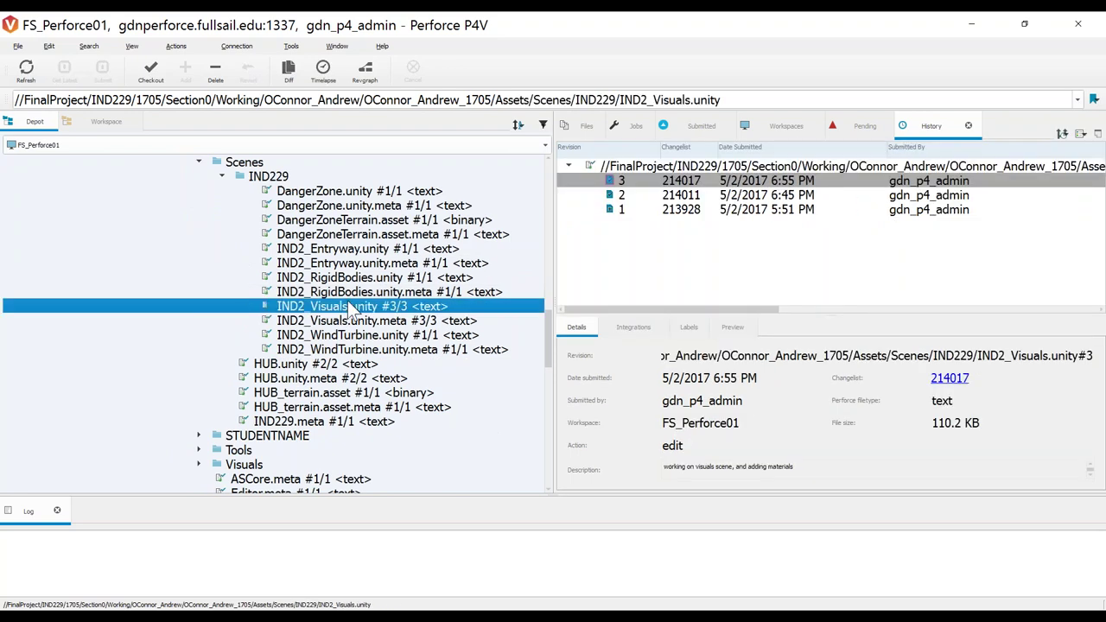
pyautogui.moveTo(335, 323)
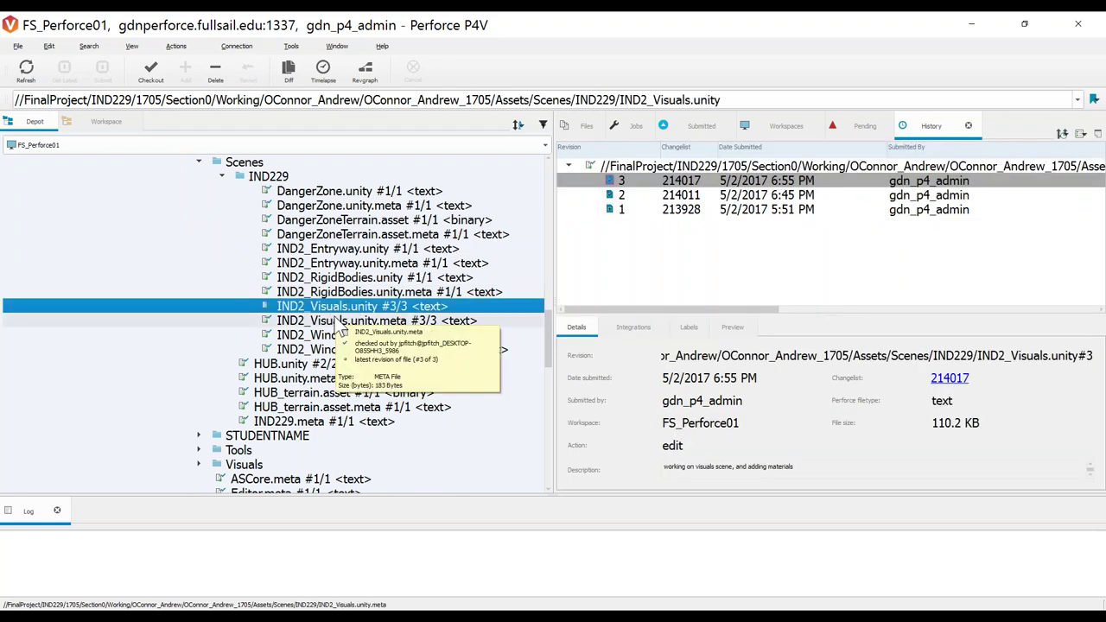
pyautogui.keyDown('shift'); pyautogui.click(335, 322); pyautogui.keyUp('shift')
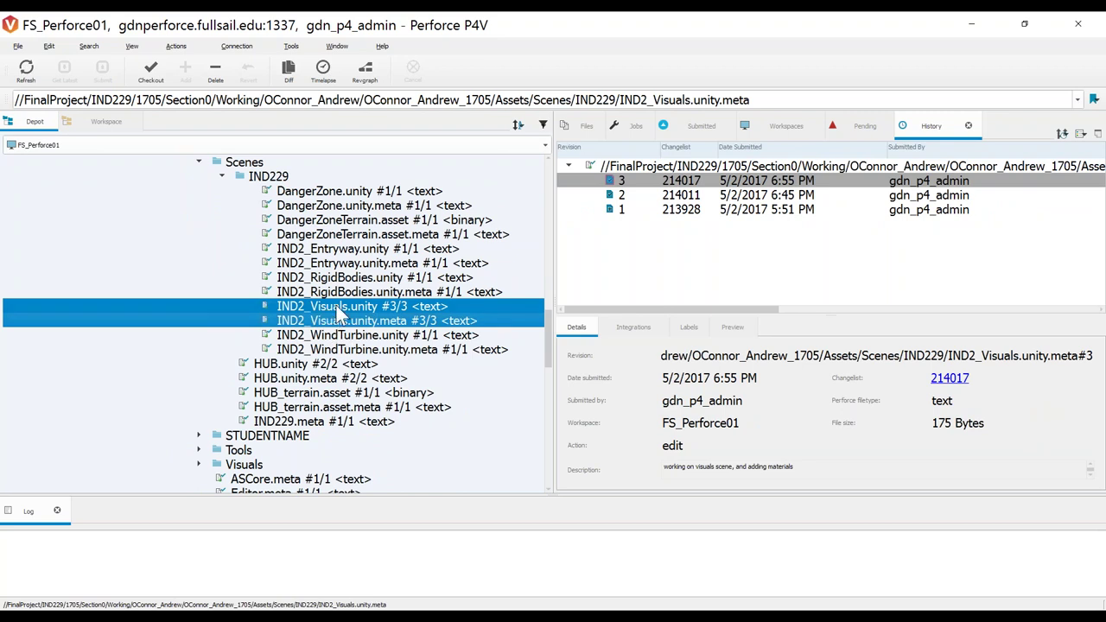
pyautogui.rightClick(337, 312)
pyautogui.click(387, 308)
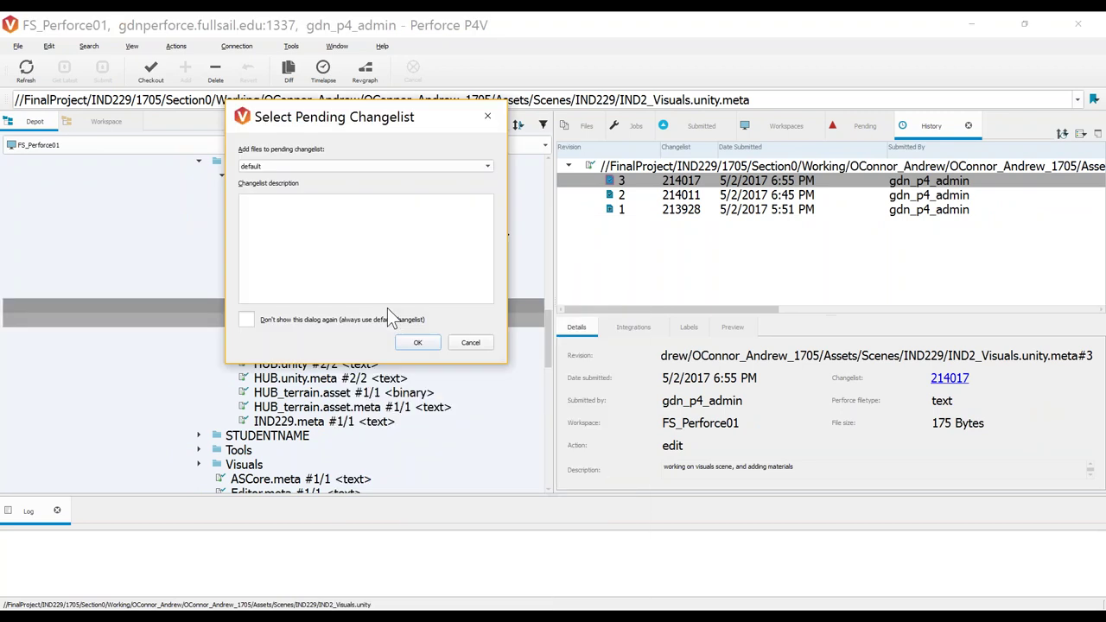
pyautogui.click(418, 345)
# - List the files in the default pending changelist and narrow its Workspace column slightly
pyautogui.click(859, 126)
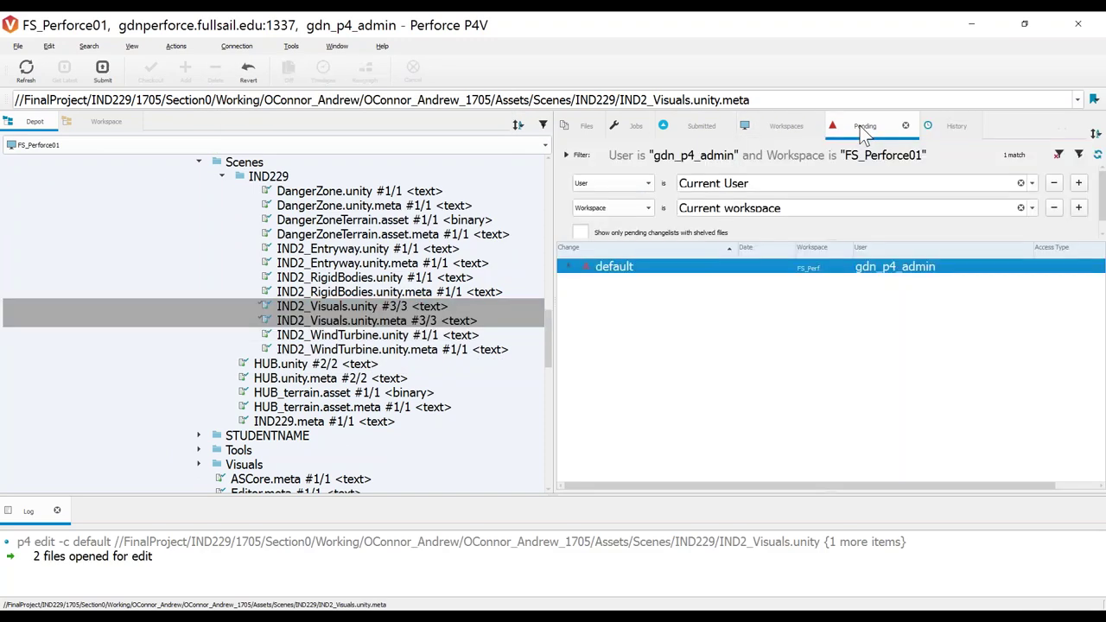
pyautogui.click(567, 266)
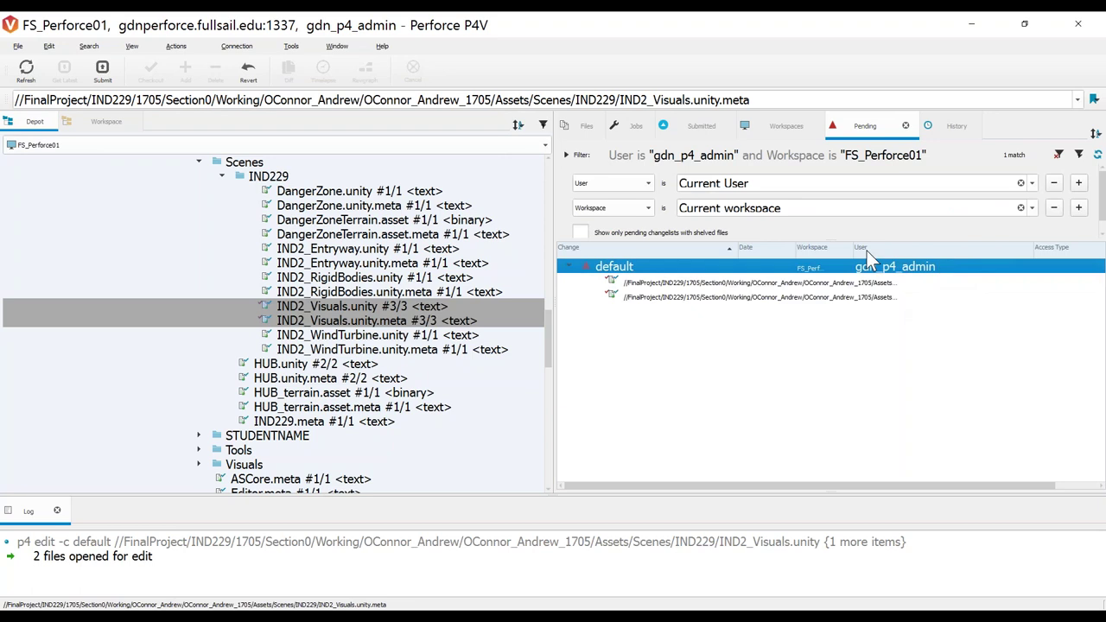
pyautogui.moveTo(860, 248); pyautogui.dragTo(828, 267)
# - Lock the checked-out IND2_Visuals.unity and IND2_Visuals.unity.meta files and inspect their status
pyautogui.rightClick(297, 311)
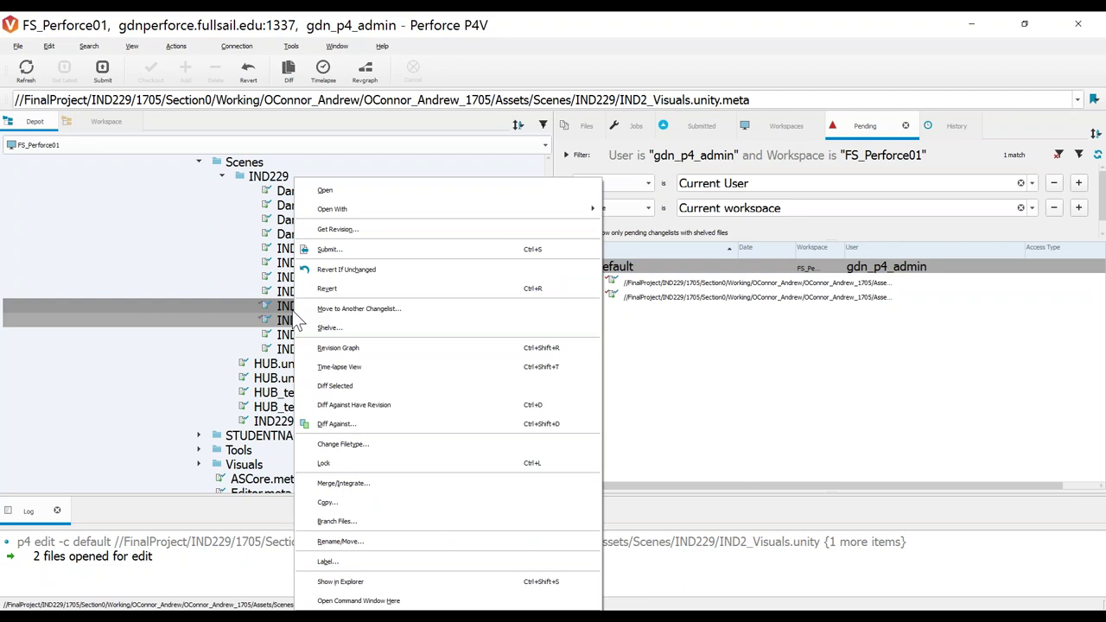
pyautogui.click(336, 466)
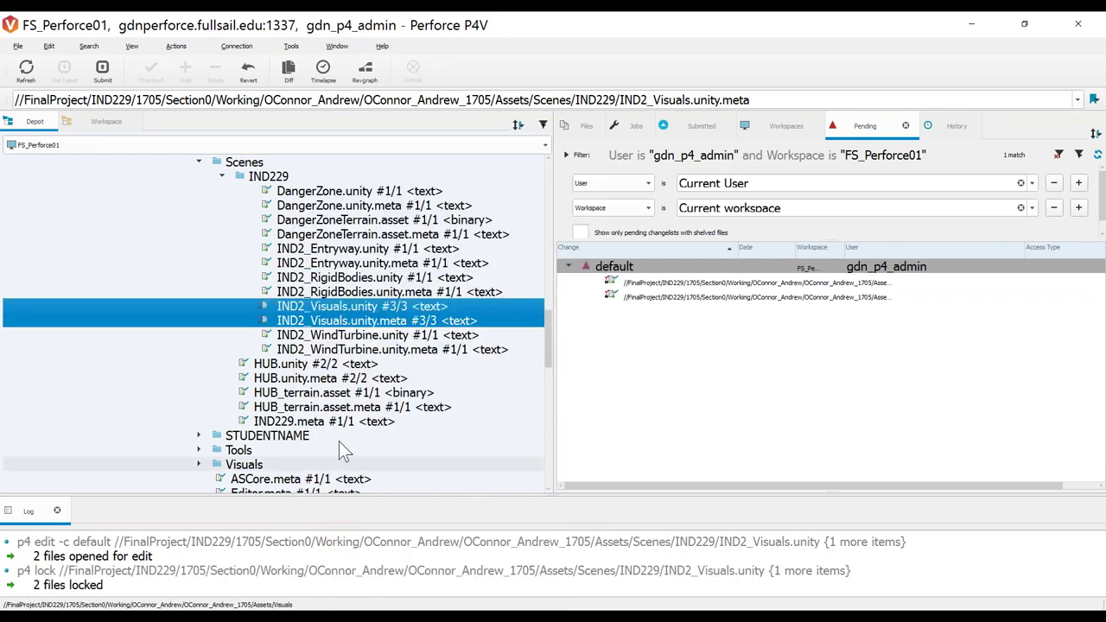
pyautogui.click(610, 337)
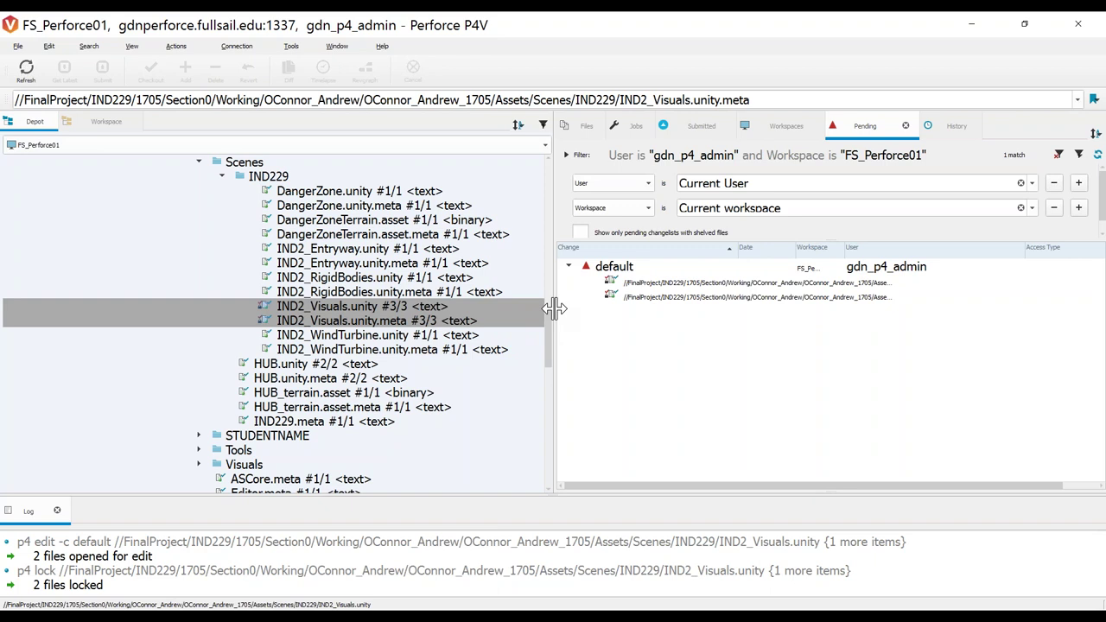
pyautogui.moveTo(344, 328)
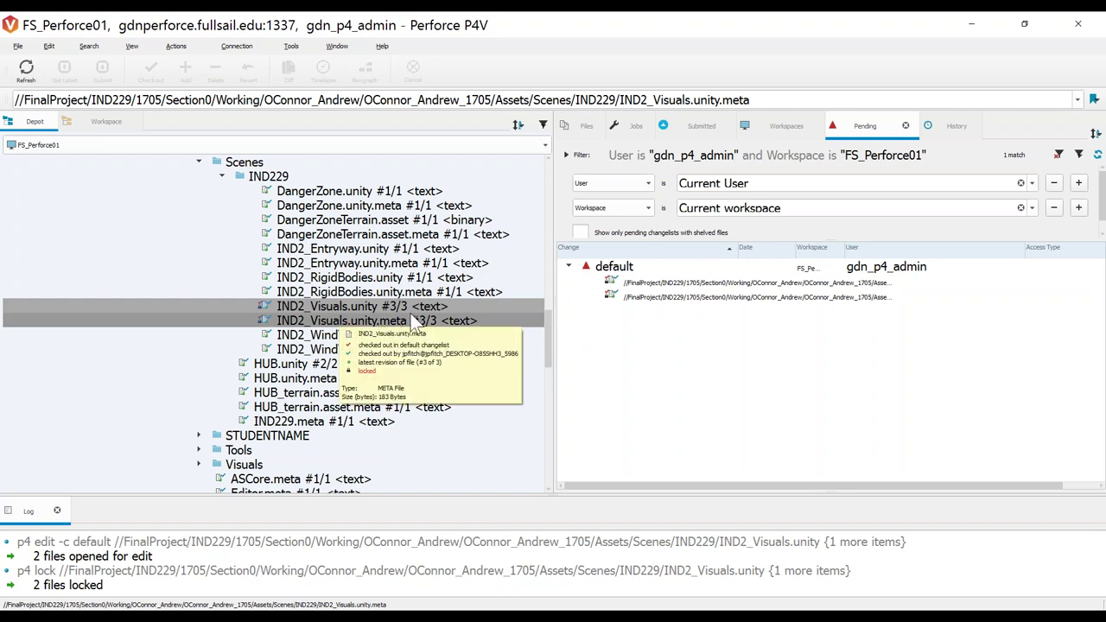
pyautogui.moveTo(445, 306)
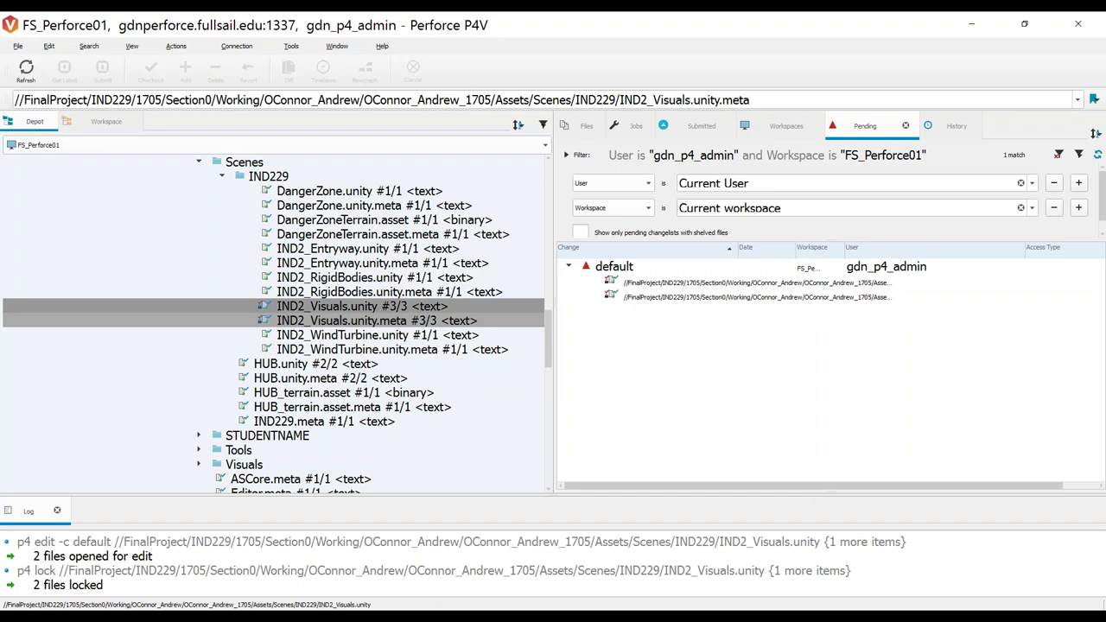
# - Unlock IND2_Visuals.unity and its .meta file
pyautogui.rightClick(352, 313)
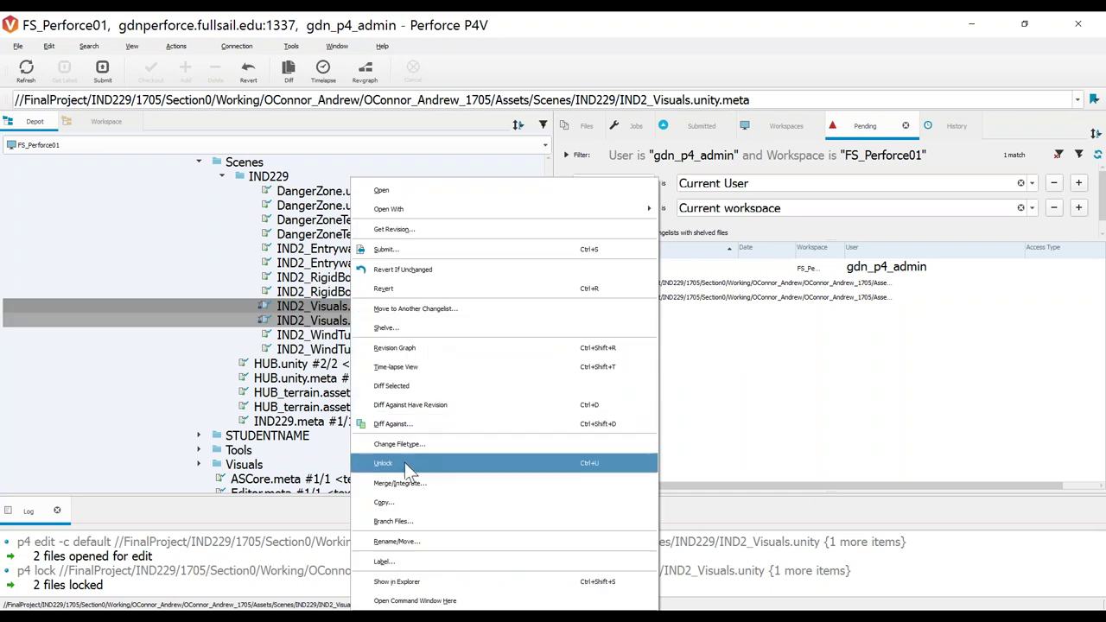
pyautogui.click(361, 27)
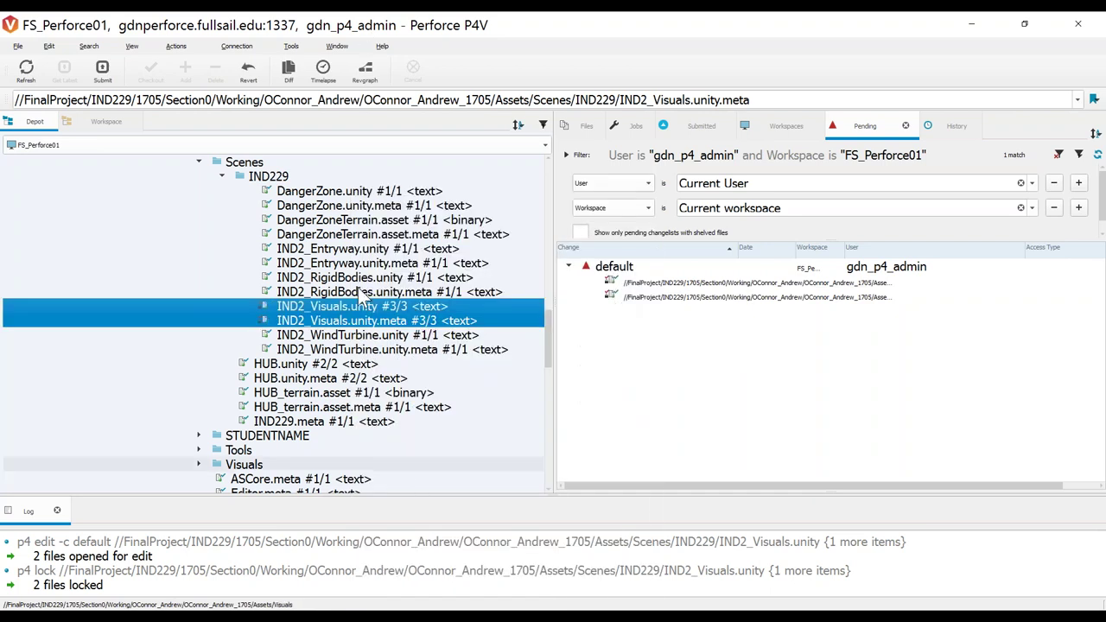
pyautogui.rightClick(322, 320)
pyautogui.click(381, 462)
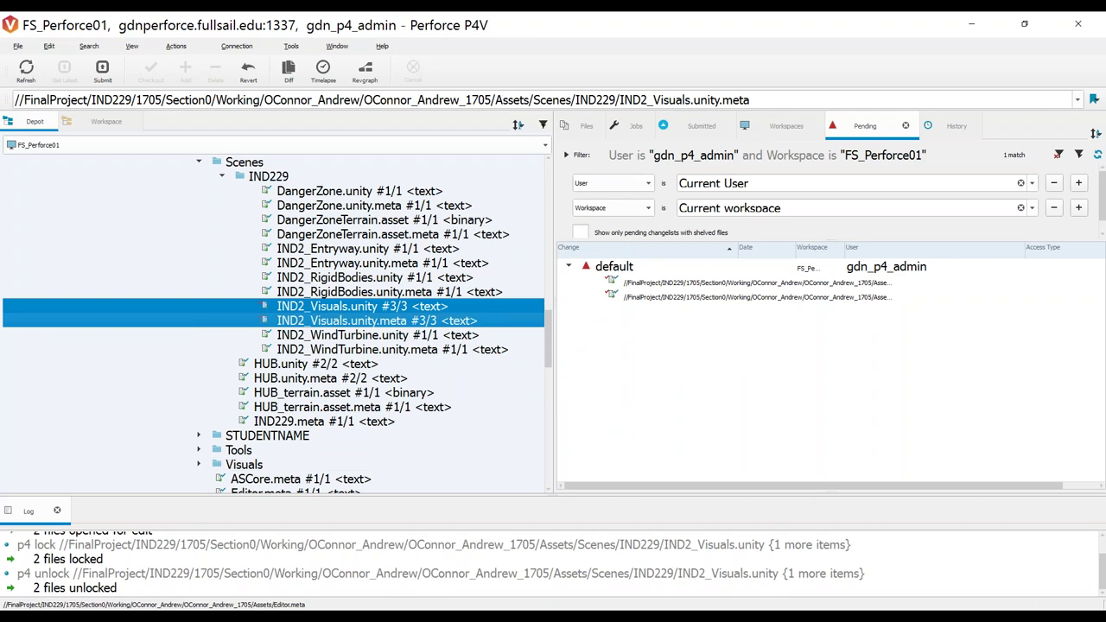
# - Switch back to Unity and set IND2_Visuals as the active scene
pyautogui.hotkey('alt', 'Tab')
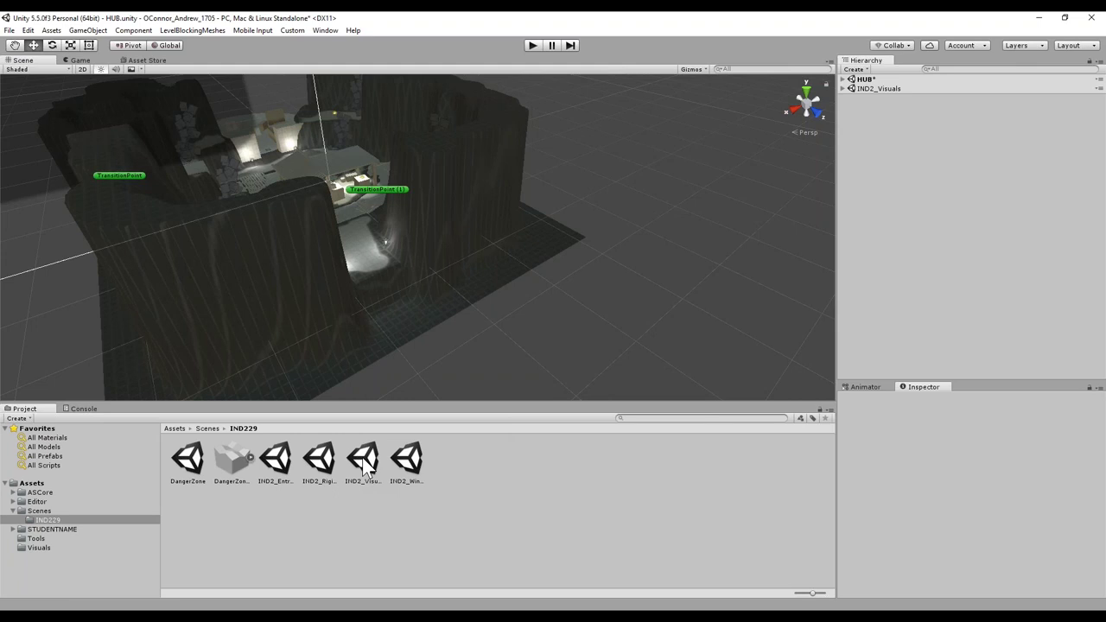
pyautogui.rightClick(868, 89)
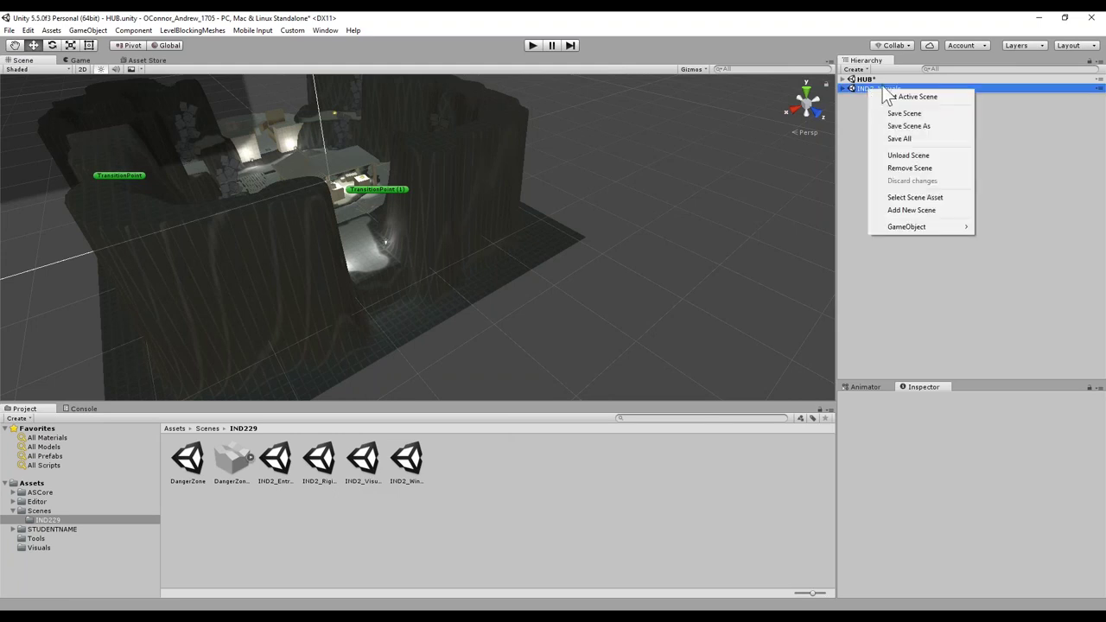
pyautogui.click(908, 97)
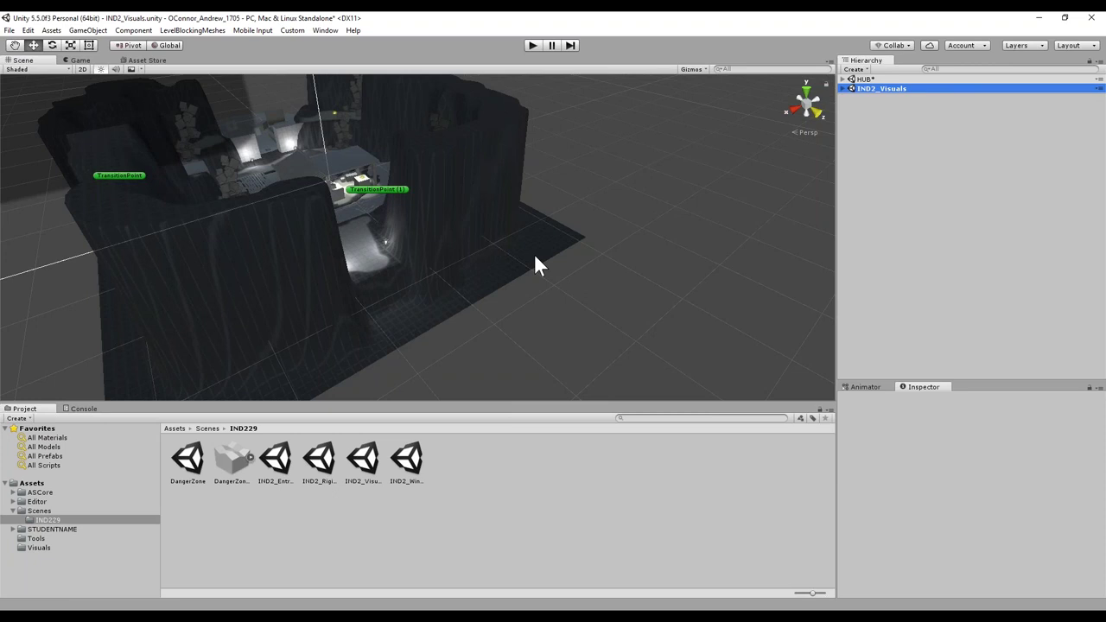
# - Expand IND2_Visuals in the Hierarchy and turn off scene lighting in the Scene view
pyautogui.keyDown('alt'); pyautogui.moveTo(507, 255); pyautogui.dragTo(245, 88); pyautogui.keyUp('alt')
pyautogui.click(842, 89)
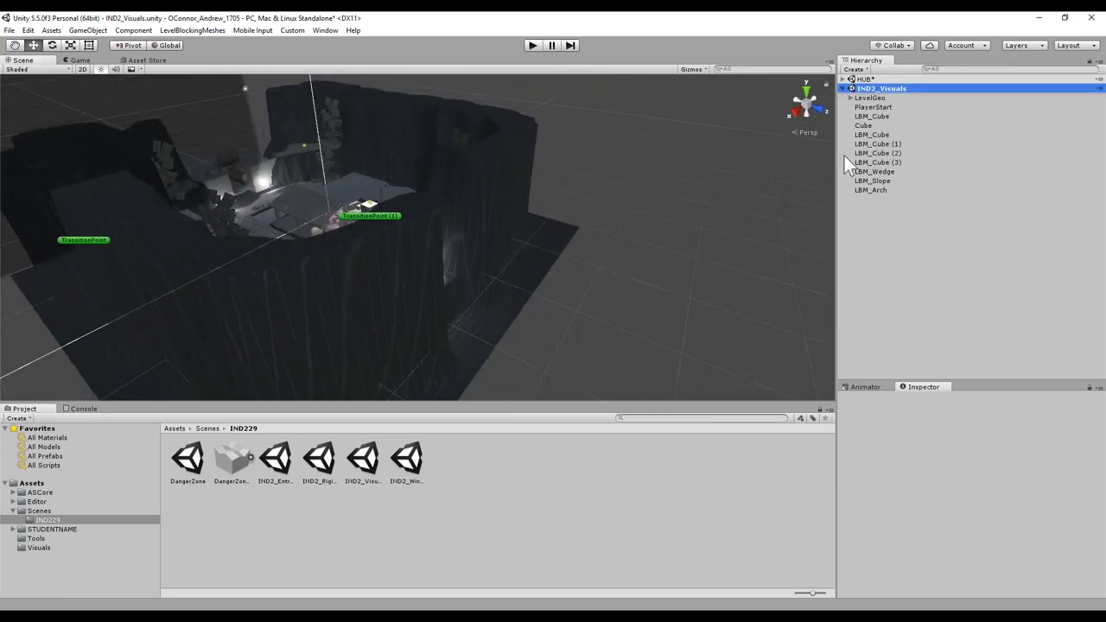
pyautogui.click(99, 66)
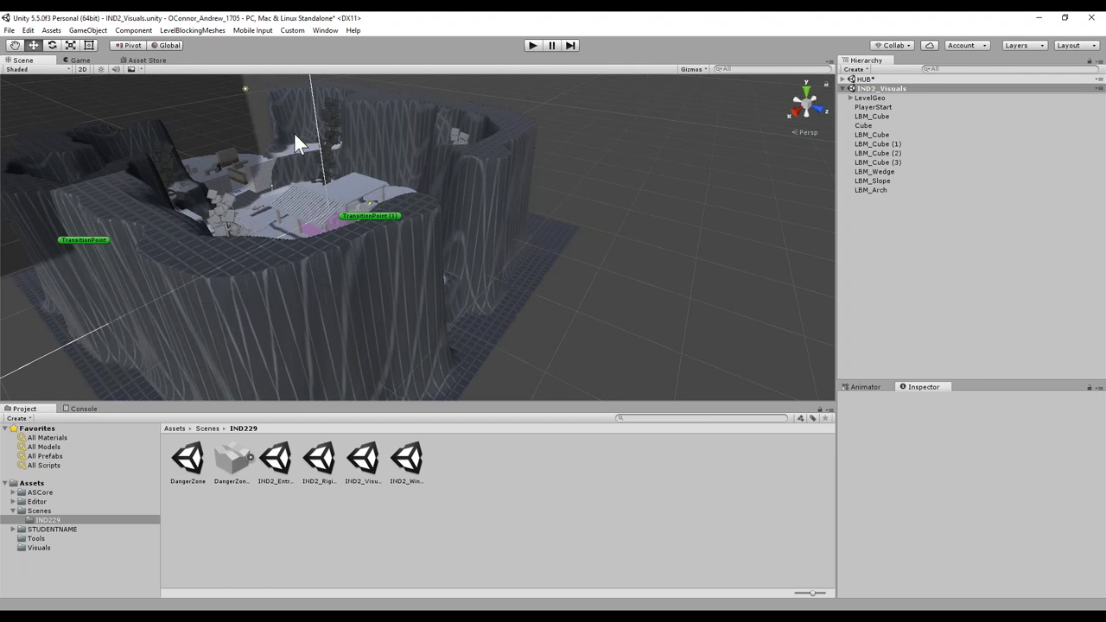
# - Delete all objects from the first LBM_Cube through LBM_Arch in IND2_Visuals, keeping LevelGeo and PlayerStart
pyautogui.keyDown('alt'); pyautogui.moveTo(260, 224); pyautogui.dragTo(505, 170); pyautogui.keyUp('alt')
pyautogui.keyDown('alt'); pyautogui.moveTo(471, 226); pyautogui.dragTo(572, 247); pyautogui.keyUp('alt')
pyautogui.keyDown('alt'); pyautogui.moveTo(519, 328); pyautogui.dragTo(496, 286); pyautogui.keyUp('alt')
pyautogui.keyDown('alt'); pyautogui.scroll(3, 455, 282); pyautogui.keyUp('alt')
pyautogui.keyDown('alt'); pyautogui.scroll(4, 471, 266); pyautogui.keyUp('alt')
pyautogui.moveTo(472, 266); pyautogui.dragTo(589, 250, button='right')
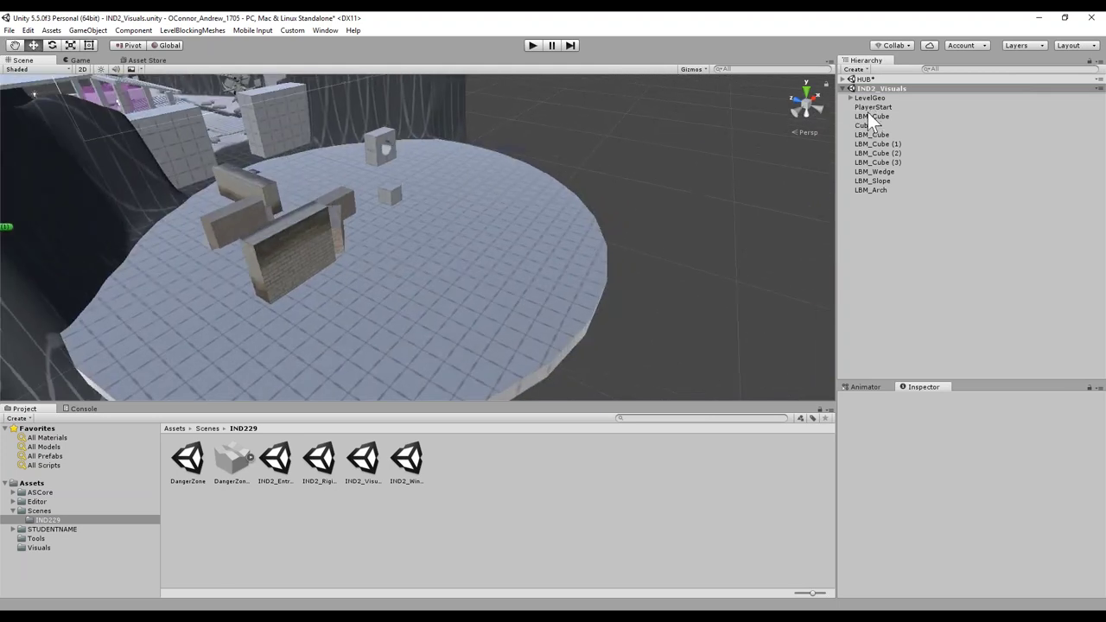
pyautogui.click(867, 112)
pyautogui.keyDown('shift'); pyautogui.click(873, 192); pyautogui.keyUp('shift')
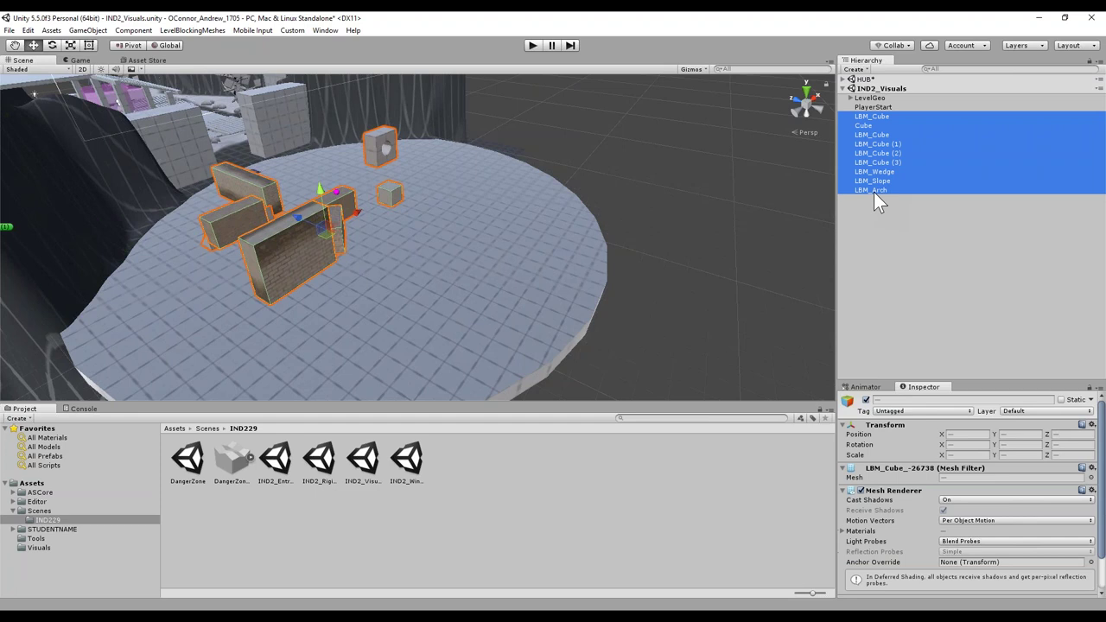
pyautogui.press('Delete')
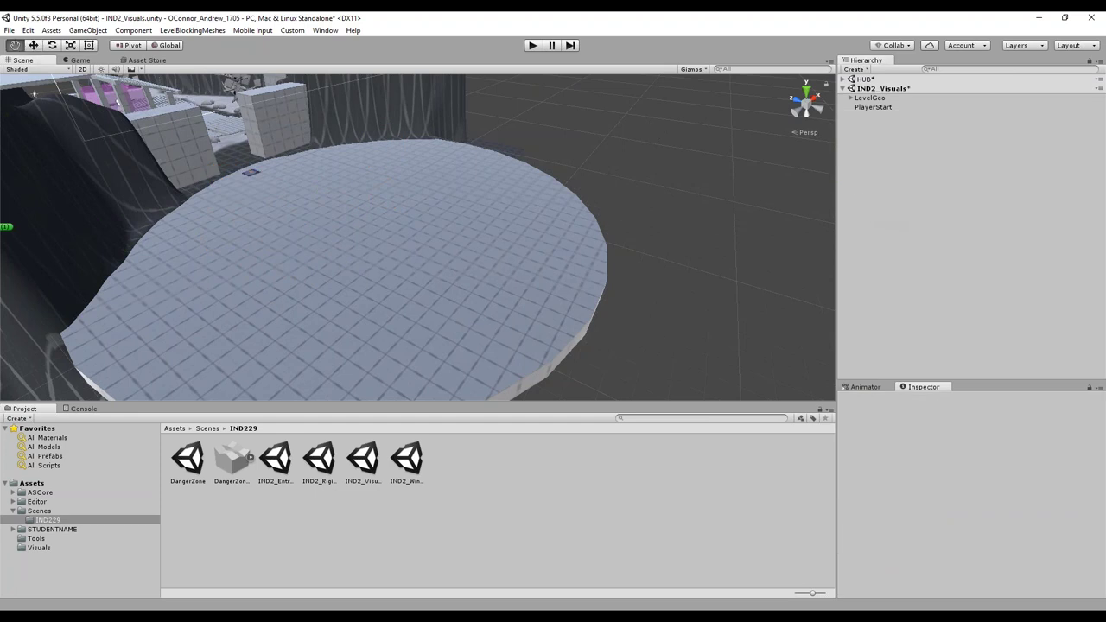
# - Examine LevelGeo with its child object and PlayerStart in IND2_Visuals, along with the circular platform they belong to
pyautogui.keyDown('alt'); pyautogui.moveTo(492, 173); pyautogui.dragTo(535, 178); pyautogui.keyUp('alt')
pyautogui.moveTo(535, 177); pyautogui.dragTo(540, 171, button='right')
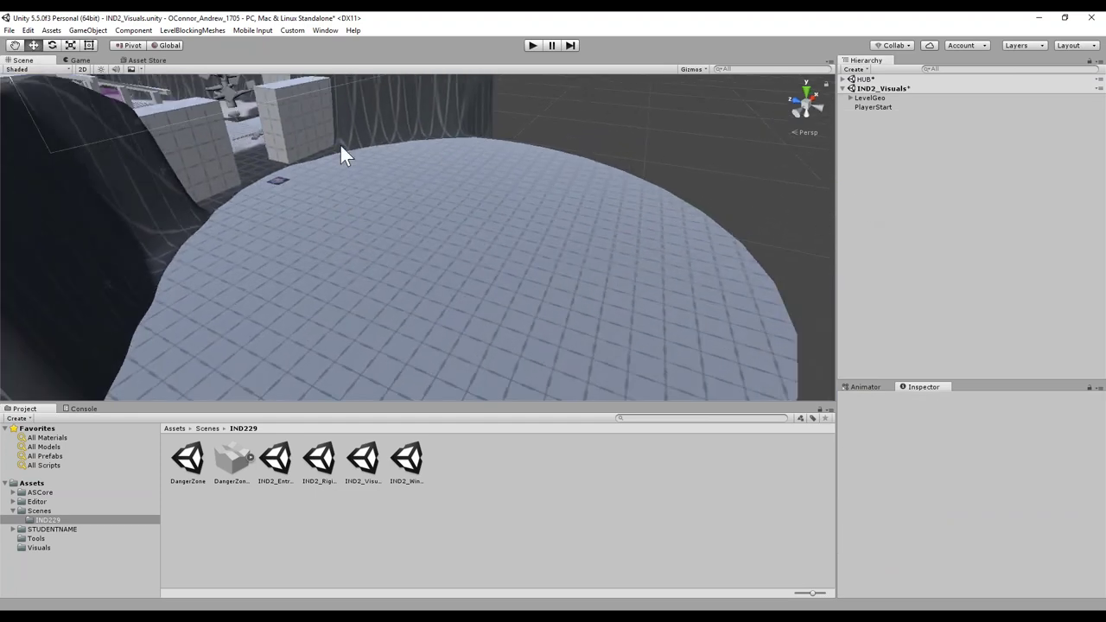
pyautogui.scroll(-5, 458, 199)
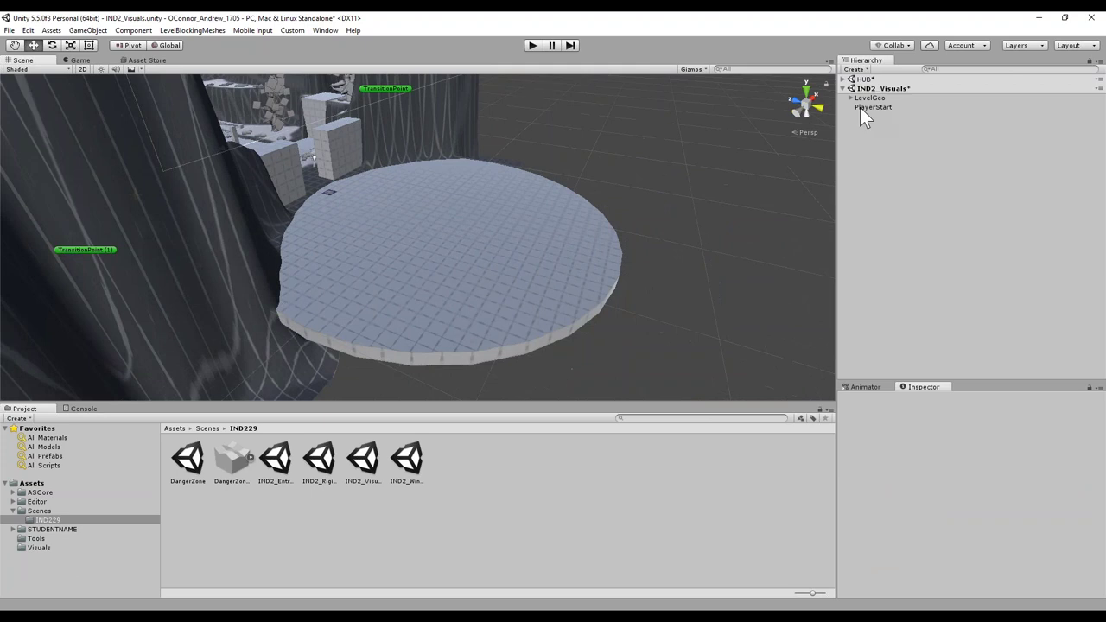
pyautogui.click(870, 99)
pyautogui.click(873, 108)
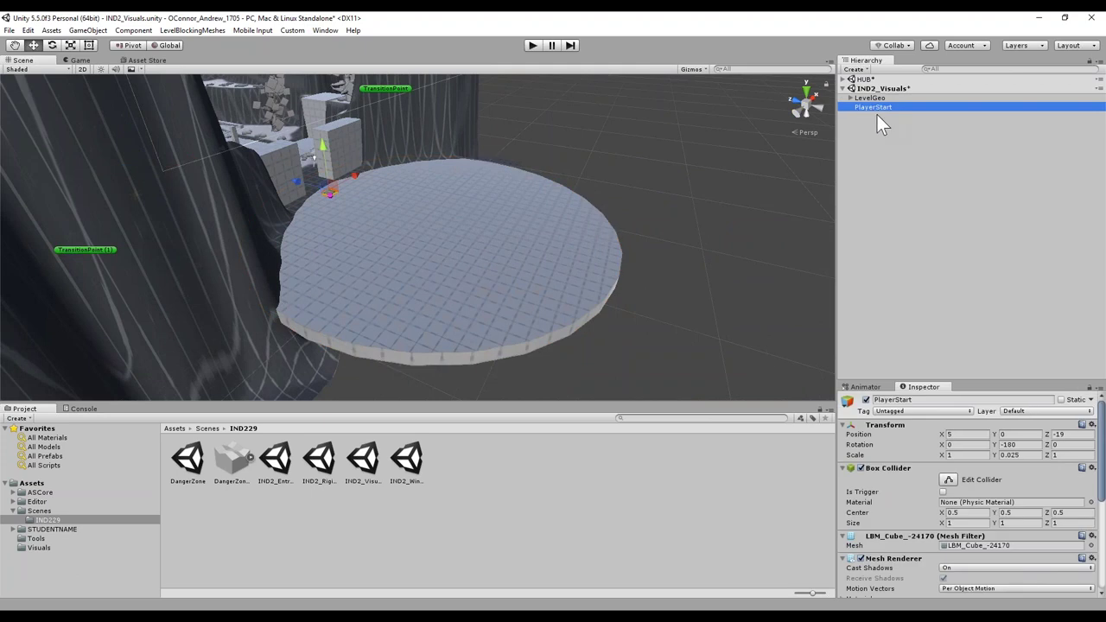
pyautogui.click(868, 99)
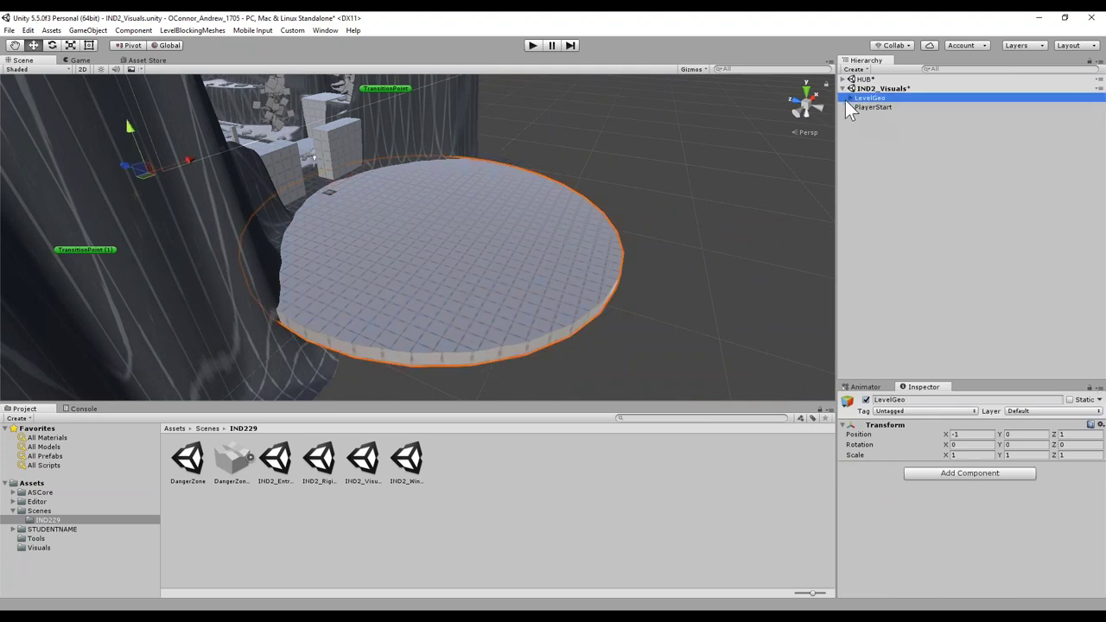
pyautogui.click(849, 98)
pyautogui.click(877, 107)
pyautogui.click(867, 116)
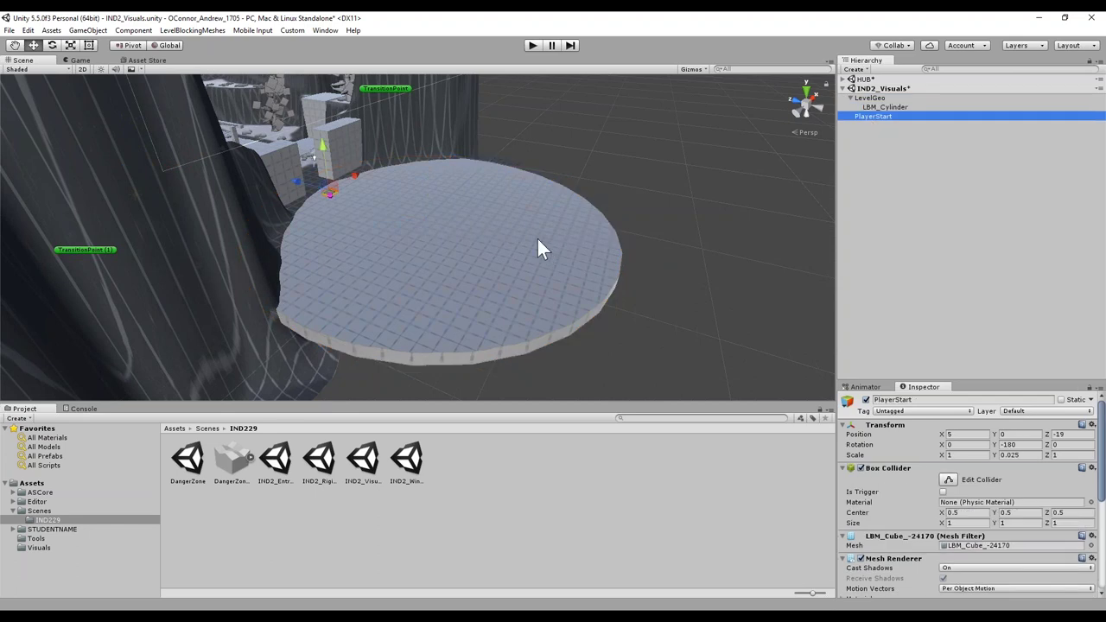
pyautogui.click(850, 97)
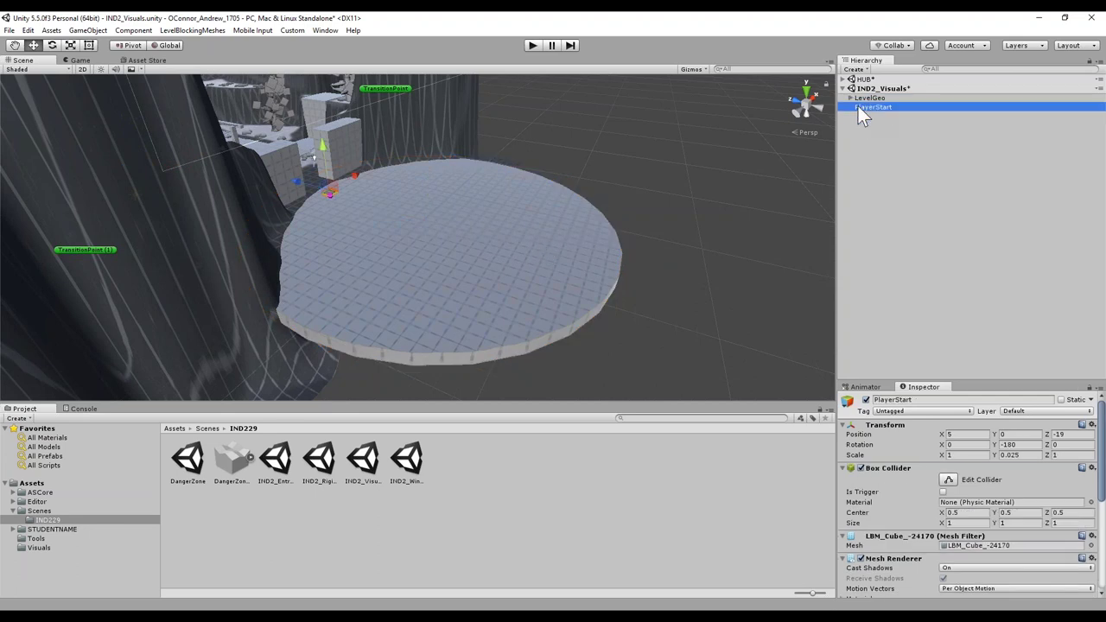
pyautogui.scroll(3, 536, 157)
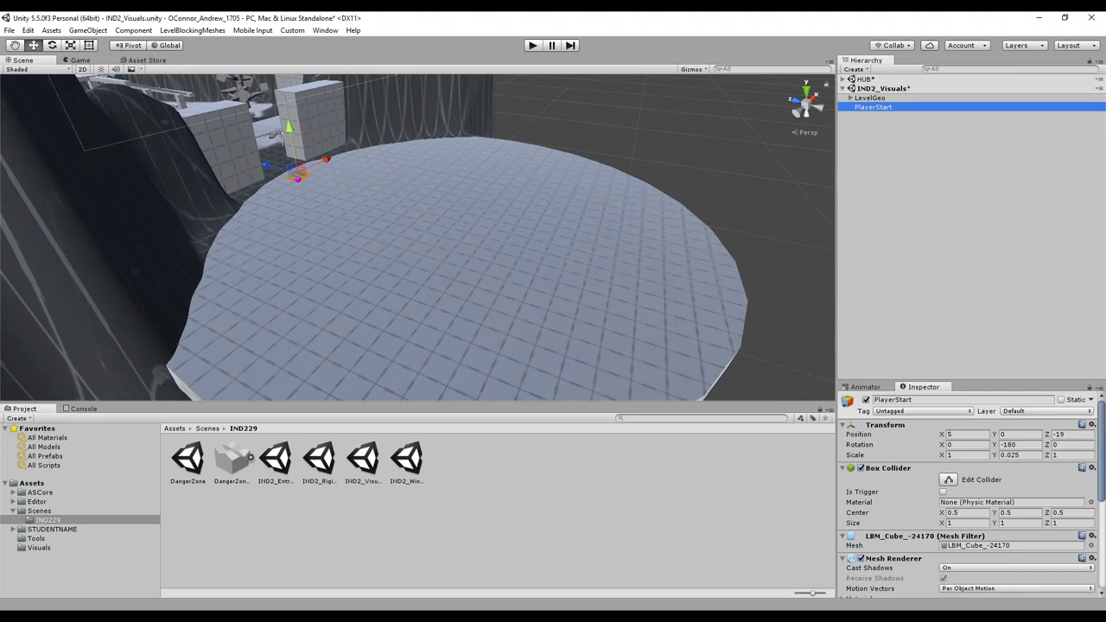
# - Examine the LBM_Cylinder platform and its surroundings from several distances and angles
pyautogui.click(614, 137)
pyautogui.scroll(-1, 613, 136)
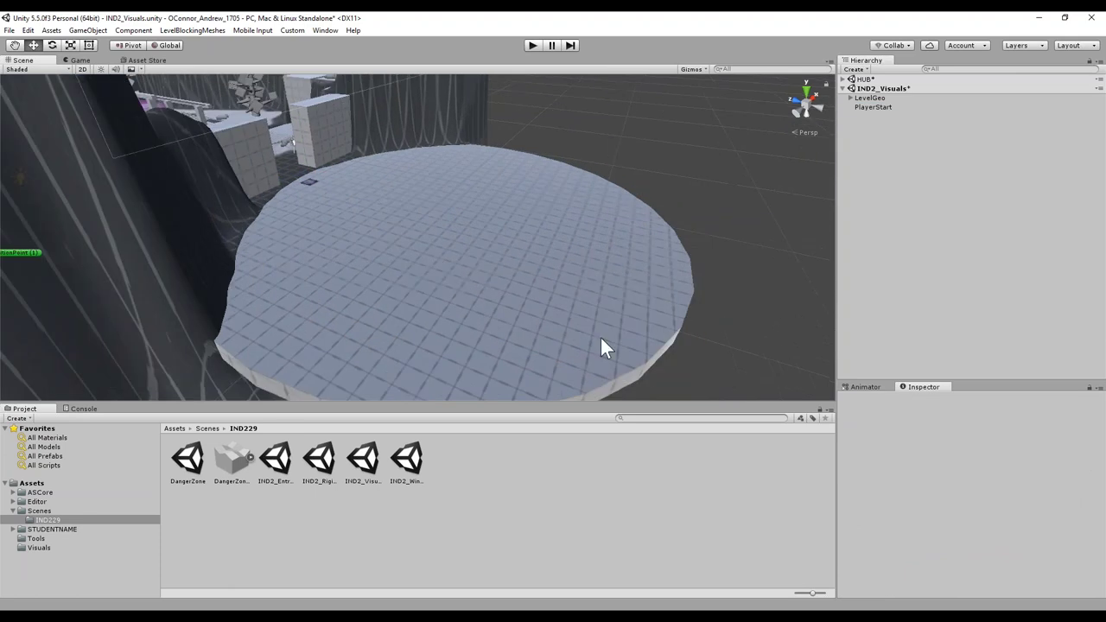
pyautogui.scroll(-2, 671, 289)
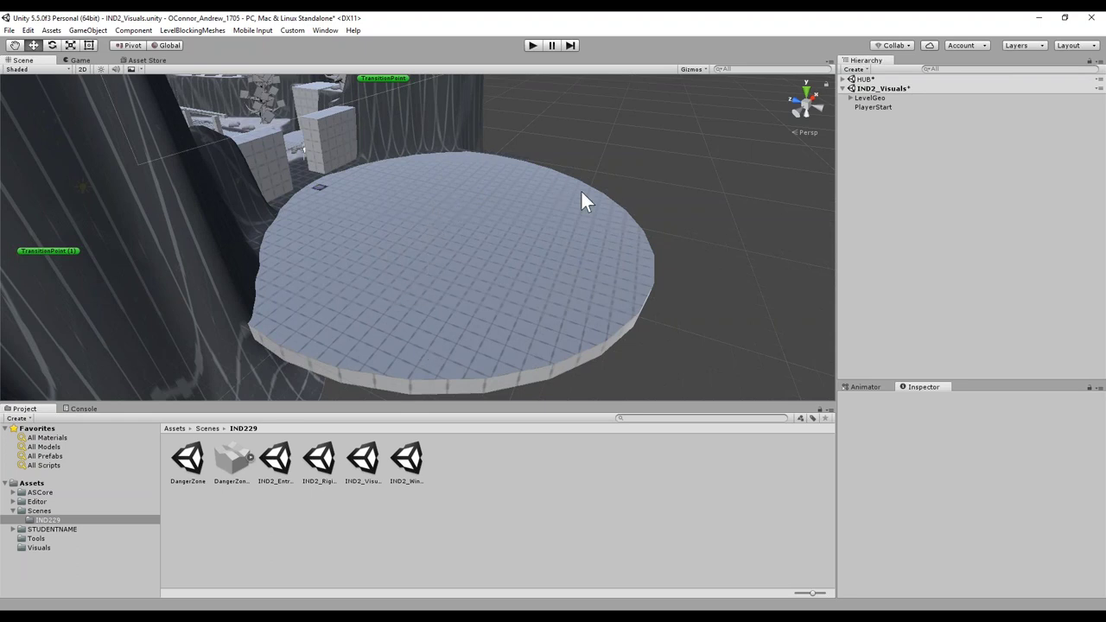
pyautogui.scroll(-3, 376, 313)
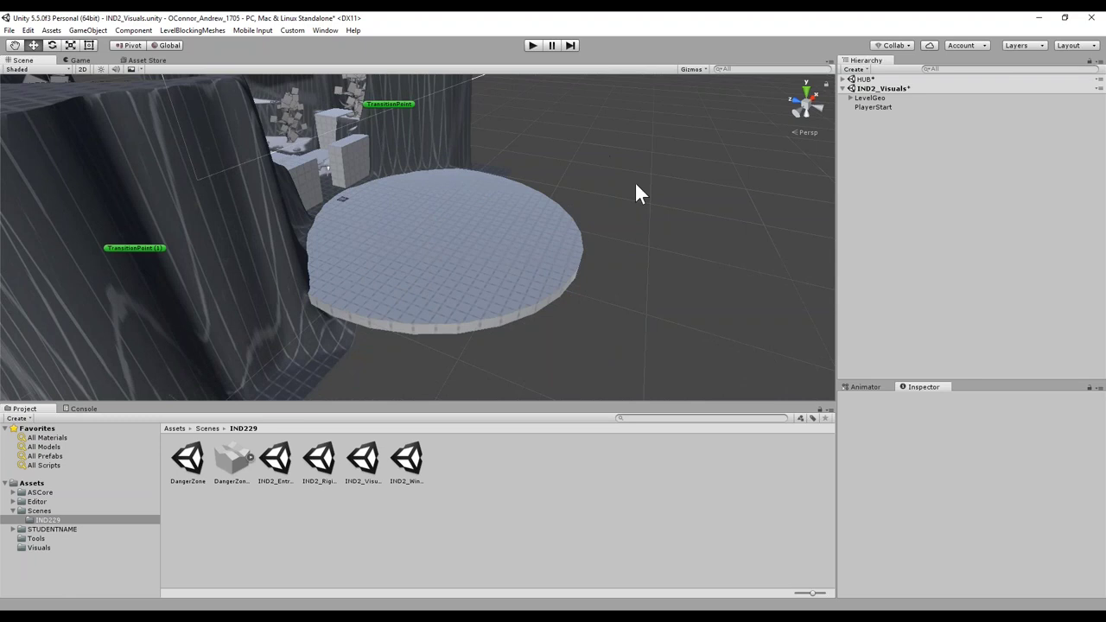
pyautogui.click(447, 255)
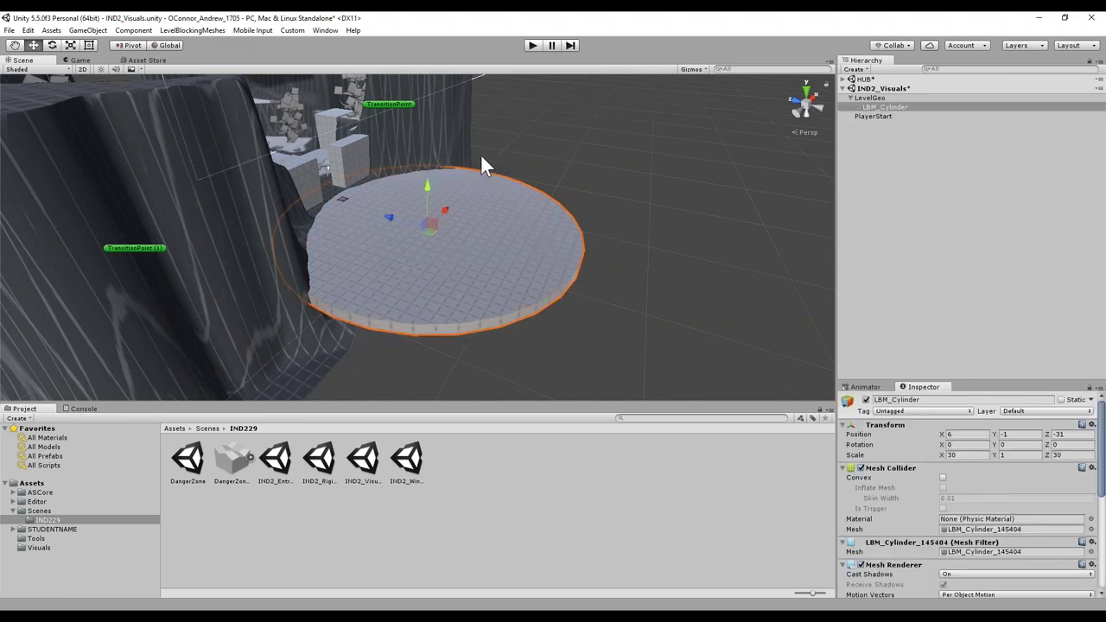
pyautogui.keyDown('alt'); pyautogui.moveTo(731, 232); pyautogui.dragTo(365, 309); pyautogui.keyUp('alt')
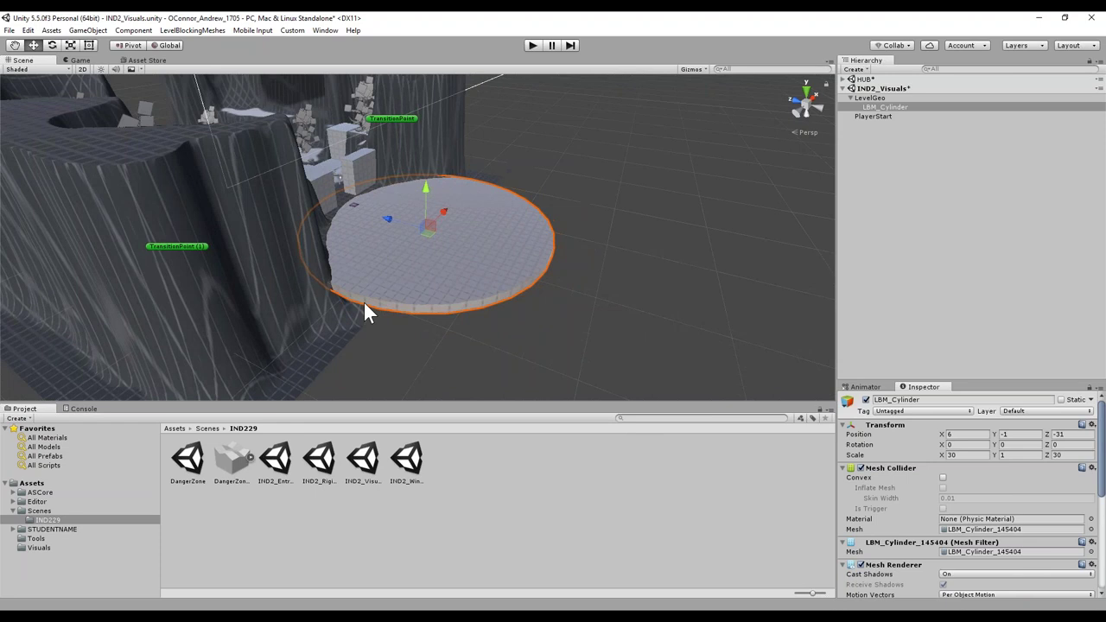
pyautogui.scroll(7, 588, 284)
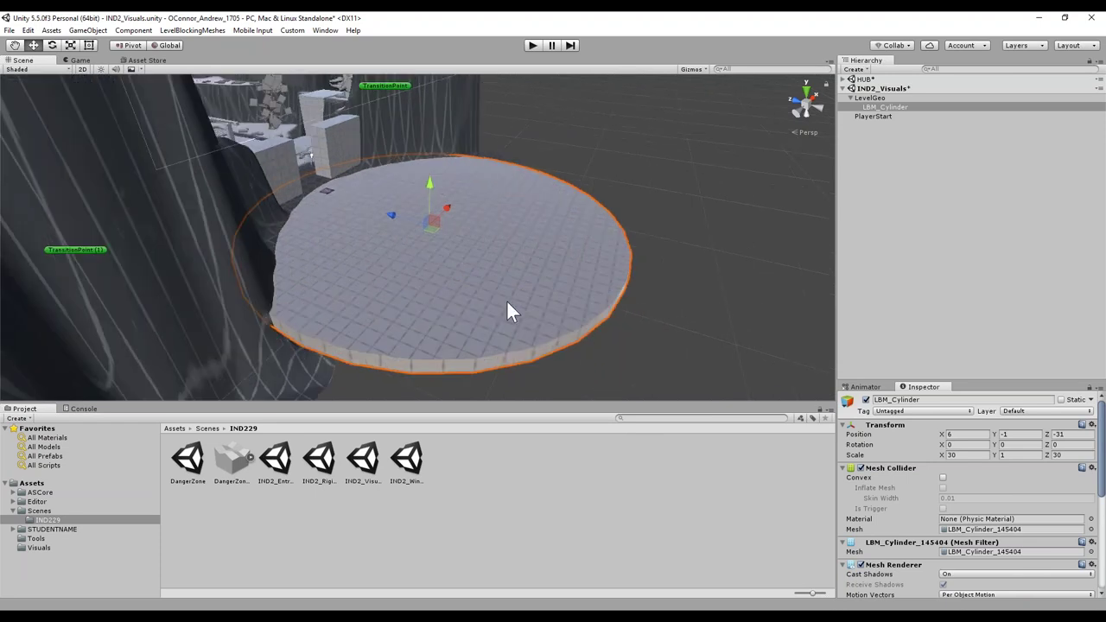
pyautogui.scroll(5, 444, 283)
pyautogui.moveTo(447, 275); pyautogui.dragTo(396, 320, button='middle')
pyautogui.scroll(-5, 476, 218)
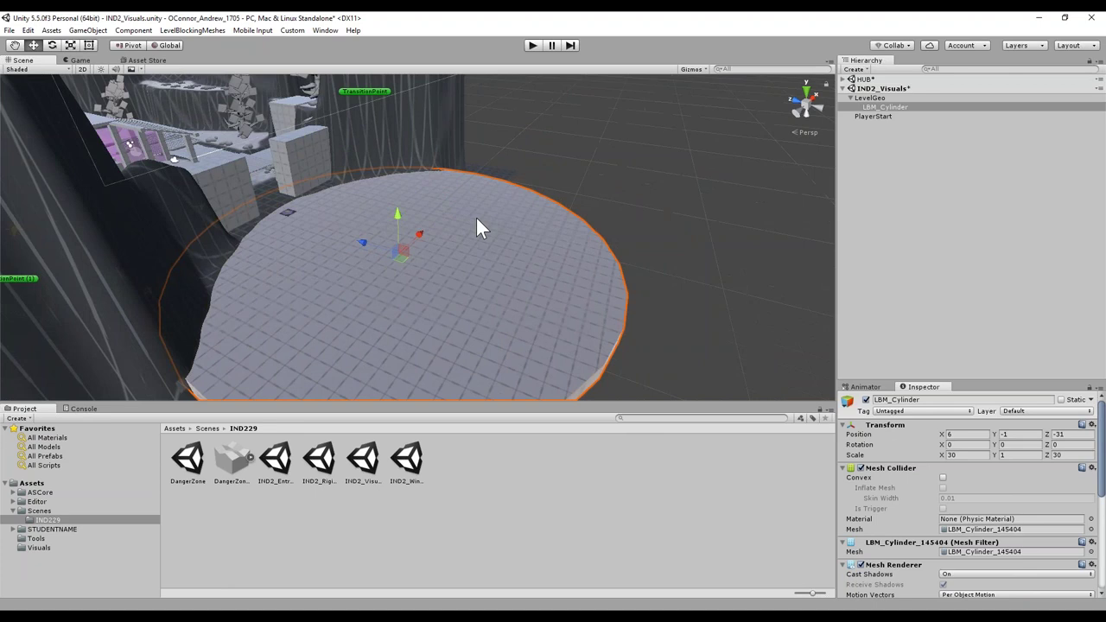
pyautogui.click(604, 152)
pyautogui.keyDown('alt'); pyautogui.moveTo(578, 164); pyautogui.dragTo(307, 203); pyautogui.keyUp('alt')
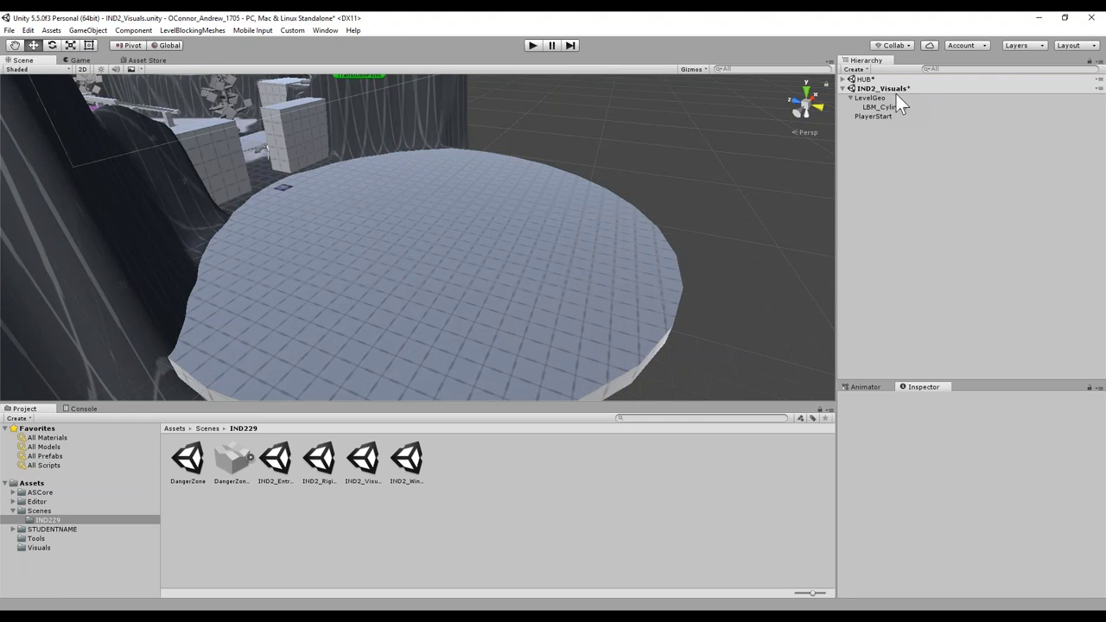
# - Add a level-blocking cube to IND2_Visuals on the circular platform, at X 2, Y 0, Z -31
pyautogui.click(182, 30)
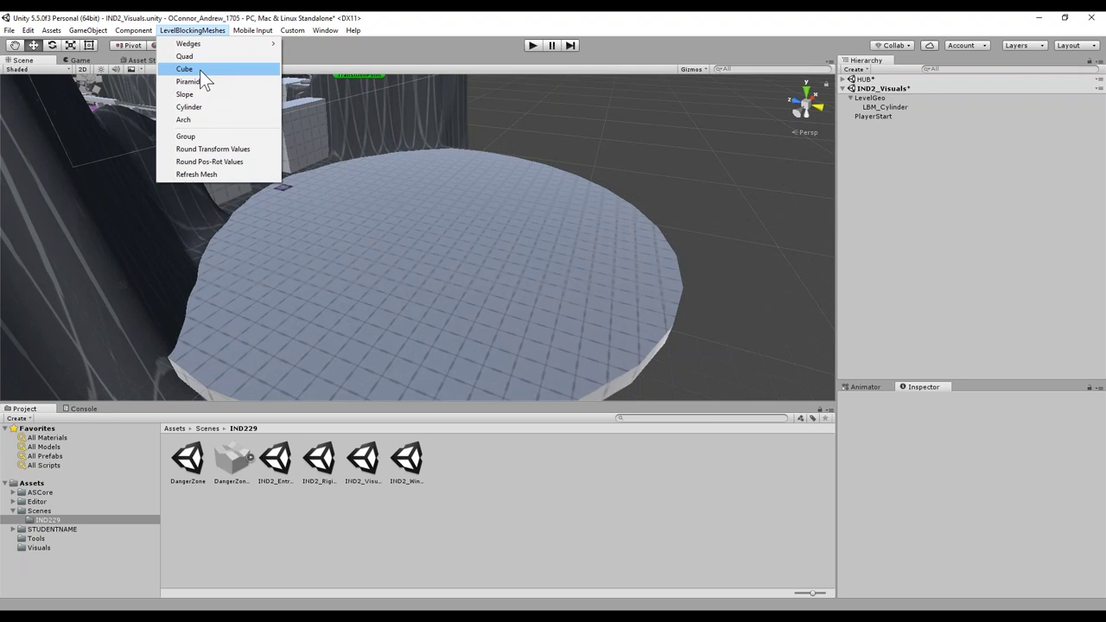
pyautogui.click(200, 69)
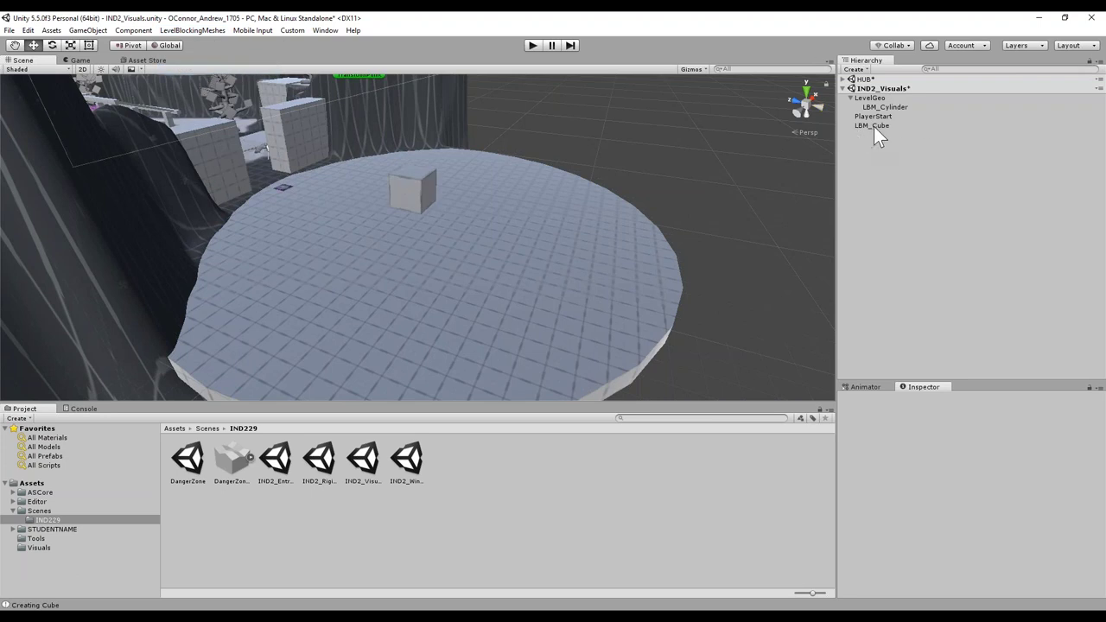
pyautogui.click(390, 199)
pyautogui.moveTo(423, 173); pyautogui.dragTo(485, 225)
pyautogui.press('w')
pyautogui.moveTo(485, 224); pyautogui.dragTo(489, 230, button='right')
pyautogui.moveTo(589, 175); pyautogui.dragTo(461, 229)
pyautogui.moveTo(97, 212); pyautogui.dragTo(528, 226)
pyautogui.click(527, 226)
# - Add a standard 3D Cube and move it onto the platform at about X 6.38, Y 0.54, Z -33.02
pyautogui.click(88, 30)
pyautogui.moveTo(108, 69)
pyautogui.click(255, 69)
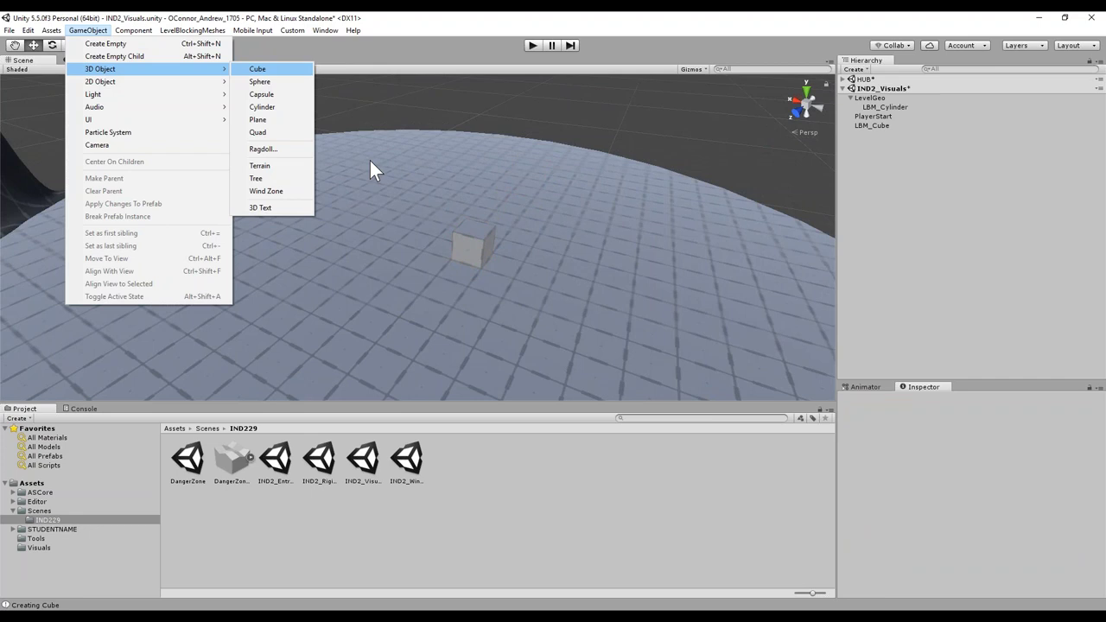
pyautogui.moveTo(421, 138); pyautogui.dragTo(434, 91)
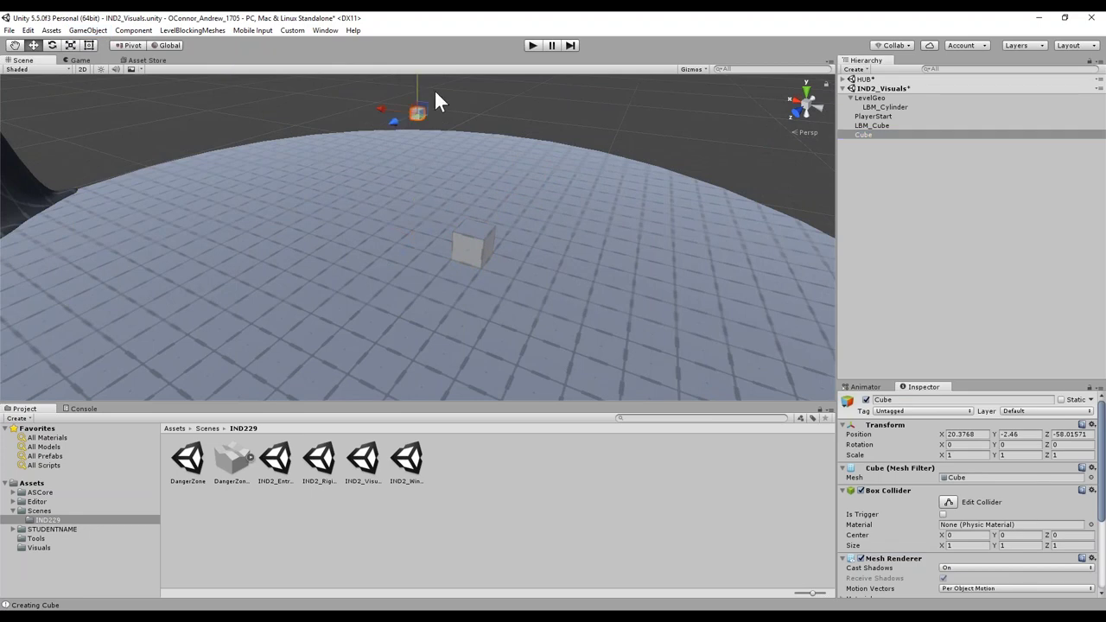
pyautogui.moveTo(399, 128); pyautogui.dragTo(267, 189)
pyautogui.moveTo(187, 182); pyautogui.dragTo(329, 216)
pyautogui.moveTo(408, 213); pyautogui.dragTo(425, 156)
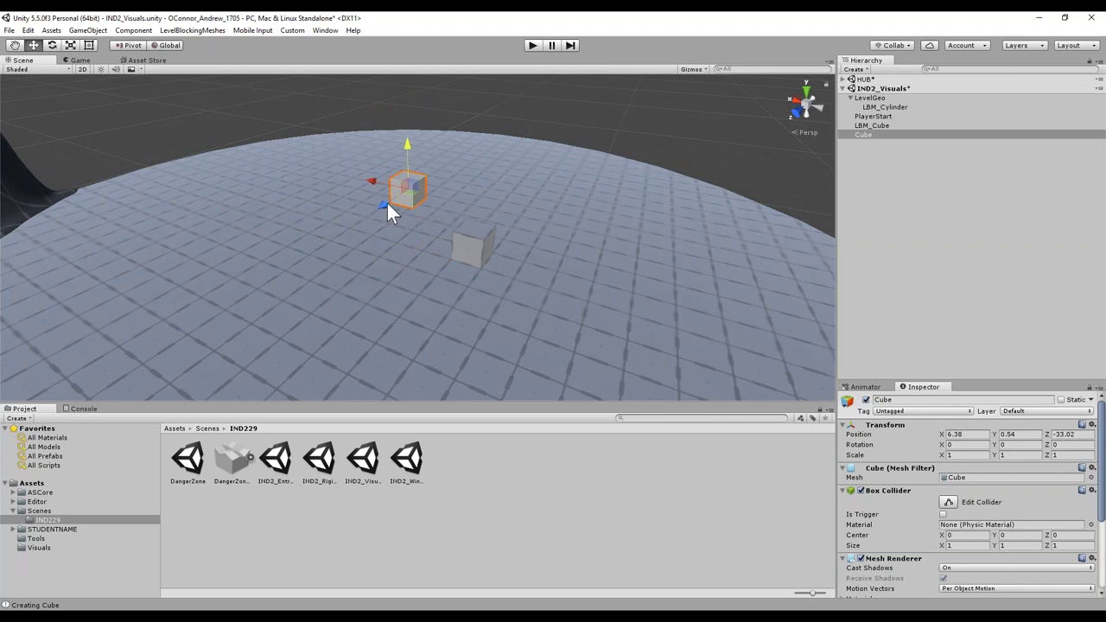
# - Move the standard Cube in snapped increments beside LBM_Cube, to about X 4.38, Y 0.54, Z -30.02
pyautogui.keyDown('ctrl'); pyautogui.moveTo(386, 202); pyautogui.dragTo(377, 207); pyautogui.keyUp('ctrl')
pyautogui.moveTo(391, 154)
pyautogui.keyDown('ctrl'); pyautogui.mouseDown()
pyautogui.moveTo(391, 164)
pyautogui.moveTo(392, 154)
pyautogui.mouseUp(); pyautogui.keyUp('ctrl')
pyautogui.scroll(2, 484, 189)
pyautogui.moveTo(517, 197); pyautogui.dragTo(505, 203, button='middle')
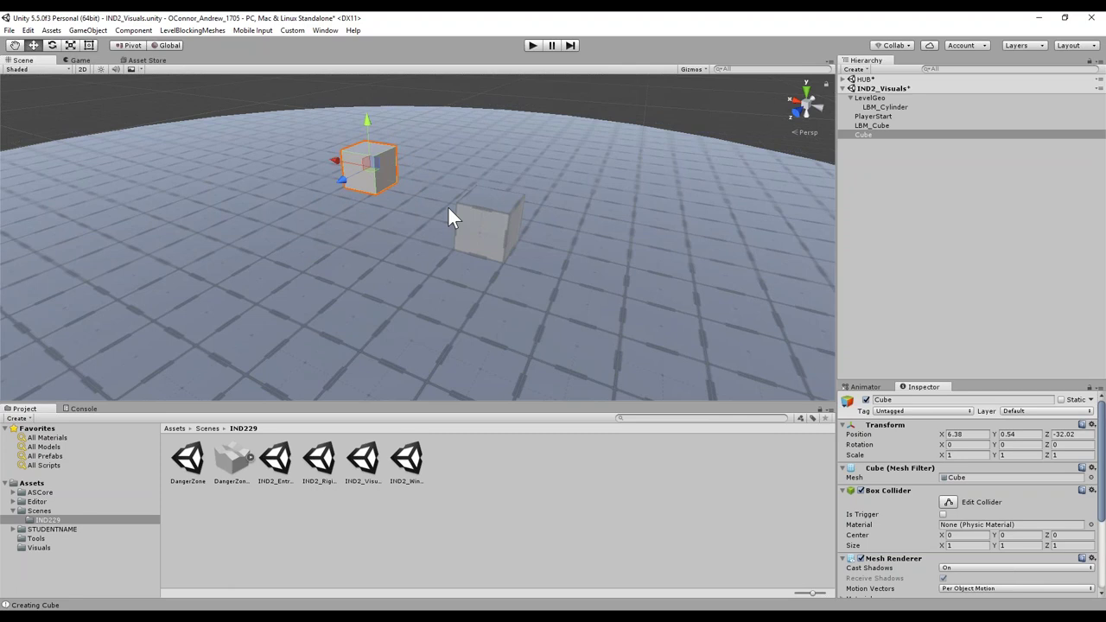
pyautogui.keyDown('alt'); pyautogui.moveTo(447, 206); pyautogui.dragTo(469, 222); pyautogui.keyUp('alt')
pyautogui.keyDown('alt'); pyautogui.moveTo(472, 176); pyautogui.dragTo(457, 159, button='right'); pyautogui.keyUp('alt')
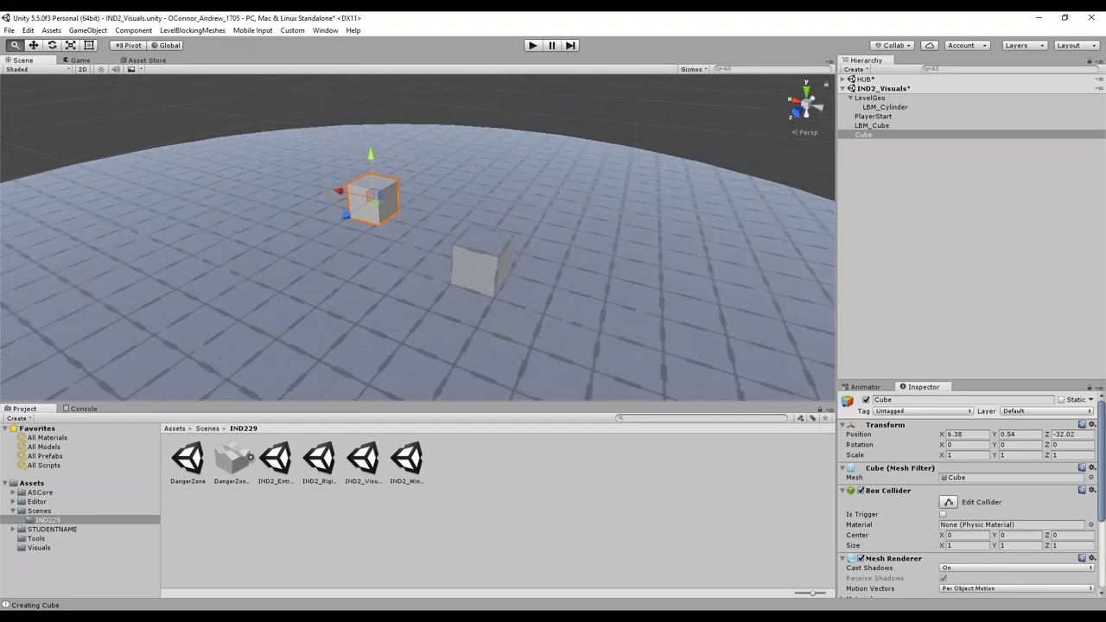
pyautogui.keyDown('alt'); pyautogui.moveTo(304, 192); pyautogui.dragTo(328, 197, button='right'); pyautogui.keyUp('alt')
pyautogui.keyDown('alt'); pyautogui.moveTo(328, 198); pyautogui.dragTo(362, 174, button='middle'); pyautogui.keyUp('alt')
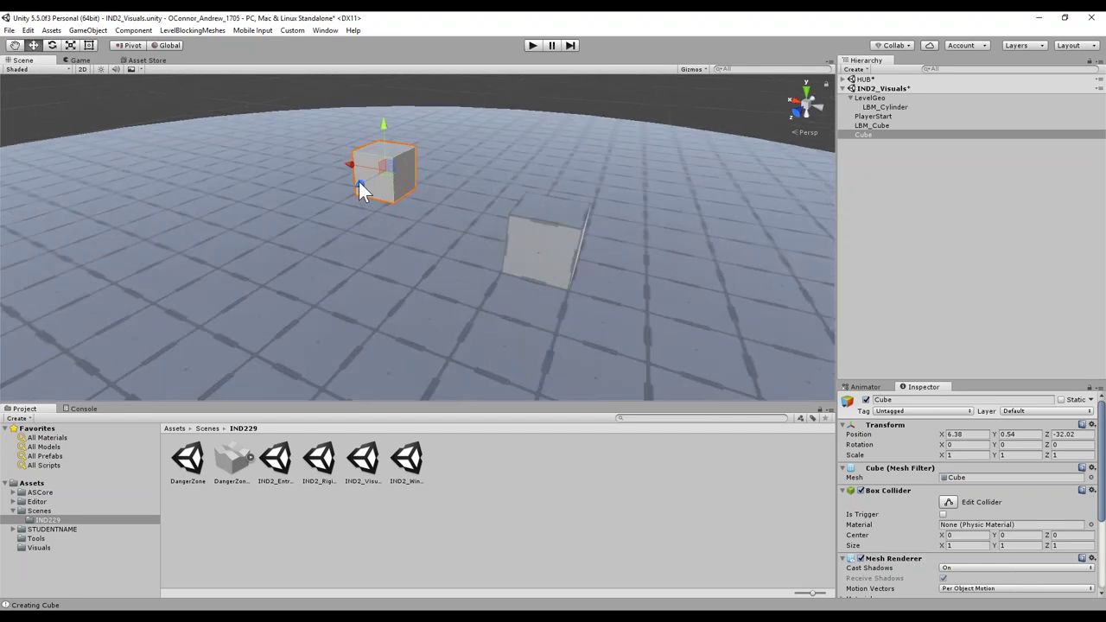
pyautogui.keyDown('ctrl'); pyautogui.moveTo(326, 198); pyautogui.dragTo(360, 212); pyautogui.keyUp('ctrl')
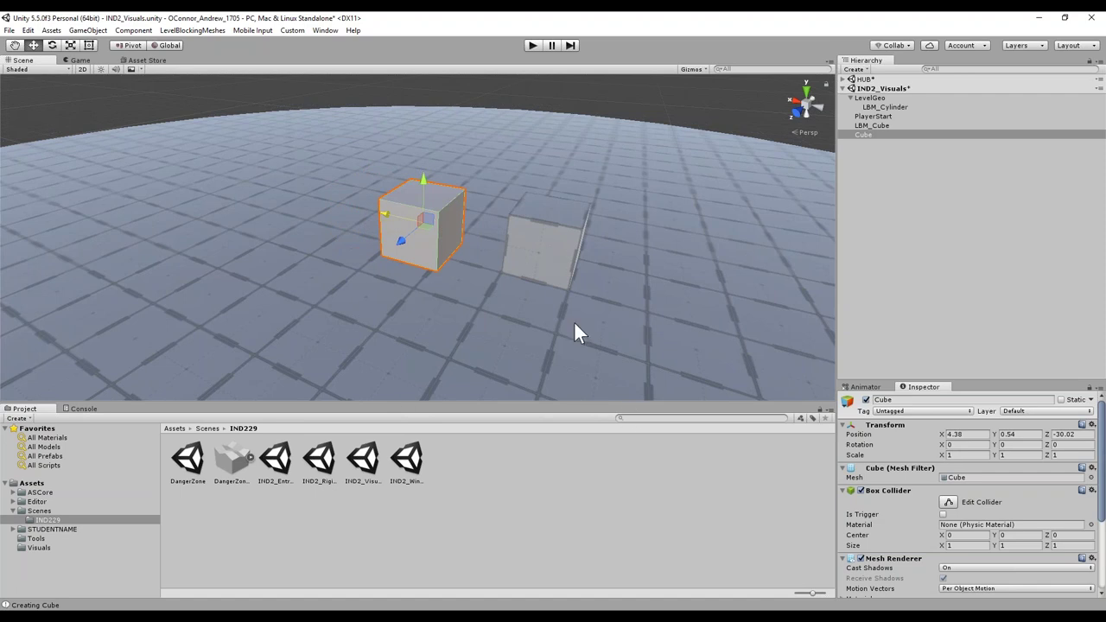
# - Search the project assets for "ut" and apply the UtilityGrid material to the standard Cube
pyautogui.write('utli')
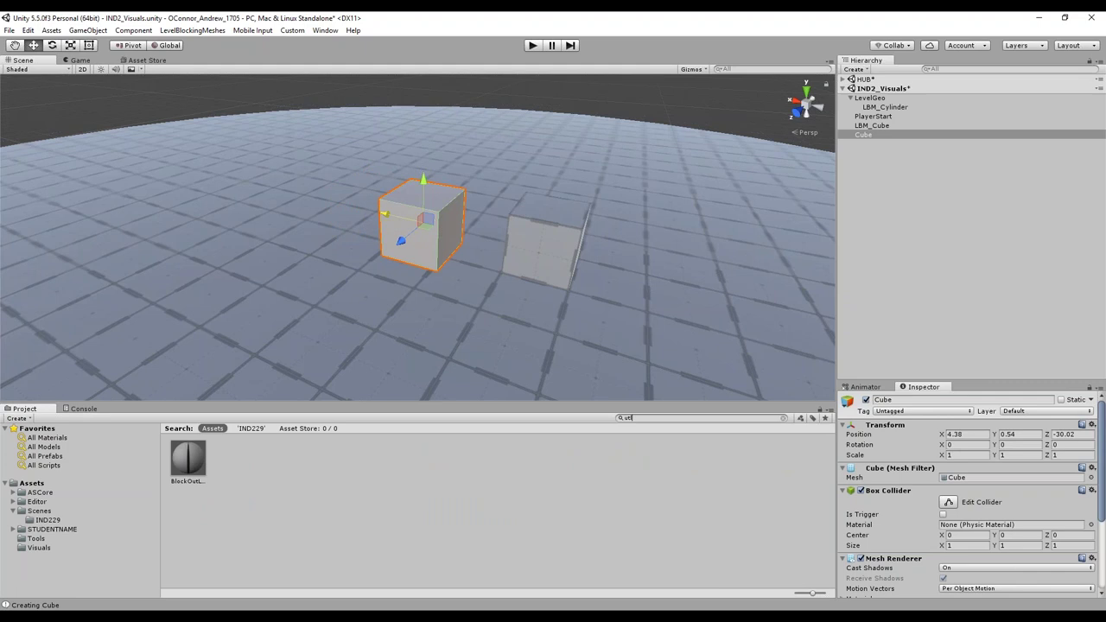
pyautogui.press('BackSpace')
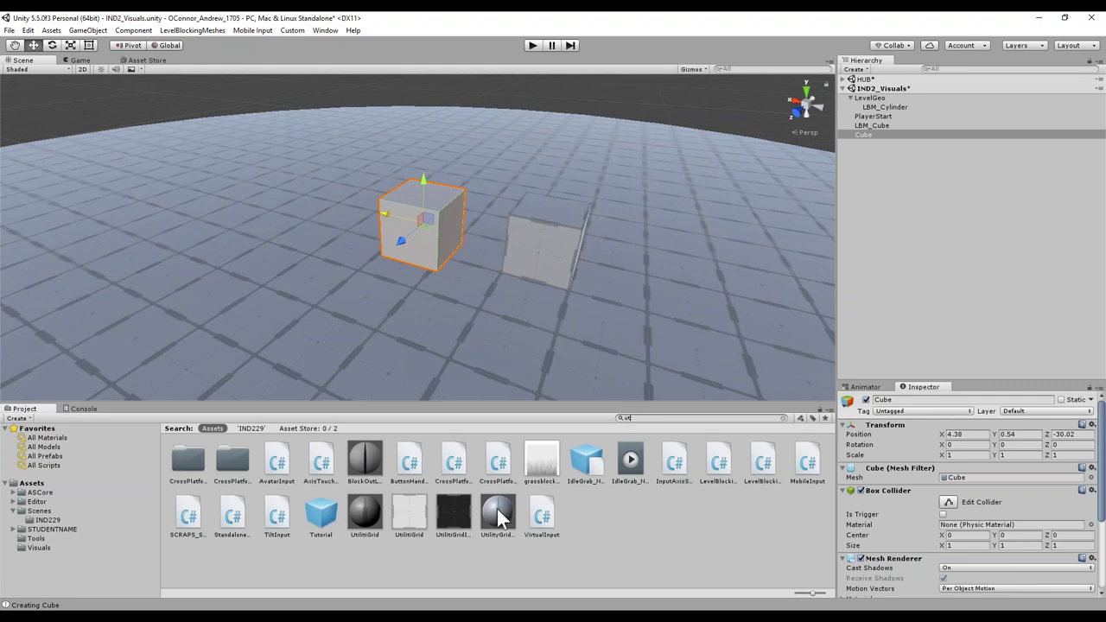
pyautogui.moveTo(493, 511); pyautogui.dragTo(427, 238)
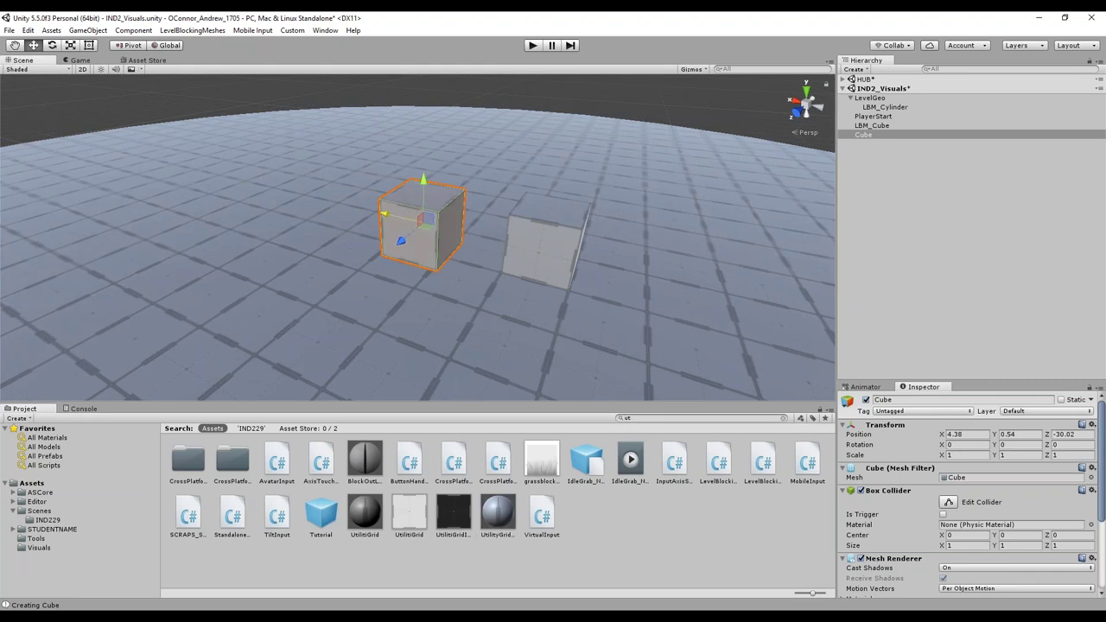
pyautogui.click(596, 103)
pyautogui.moveTo(477, 143)
pyautogui.mouseDown(button='right')
pyautogui.moveTo(451, 140)
pyautogui.moveTo(462, 132)
pyautogui.mouseUp(button='right')
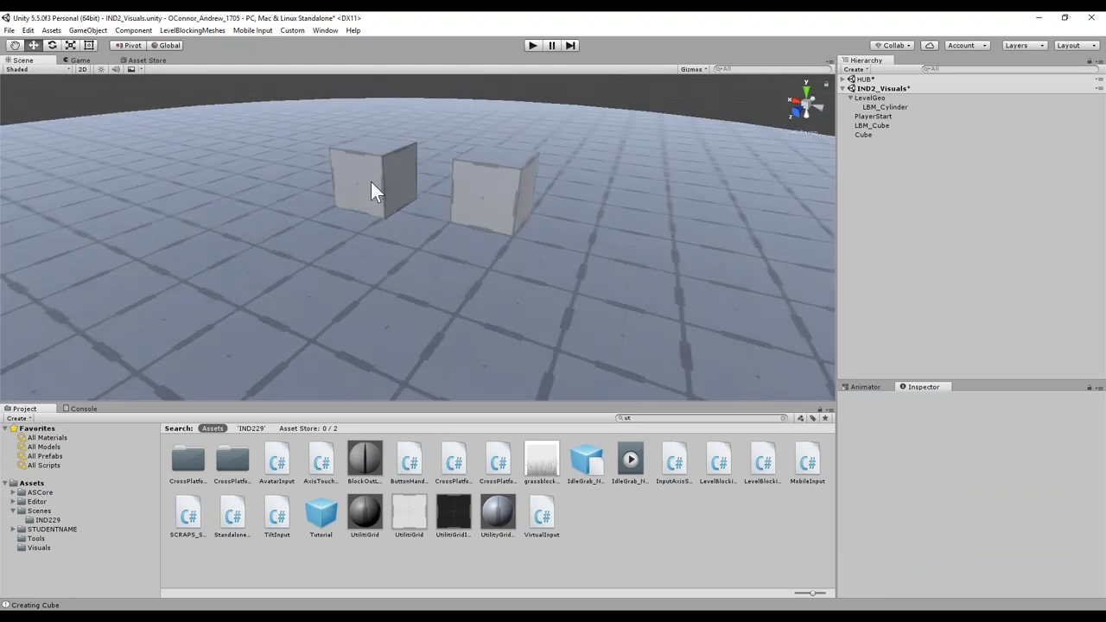
# - Select Cube and LBM_Cube in turn to compare their handles and components
pyautogui.click(371, 179)
pyautogui.click(456, 198)
pyautogui.click(373, 207)
pyautogui.click(466, 205)
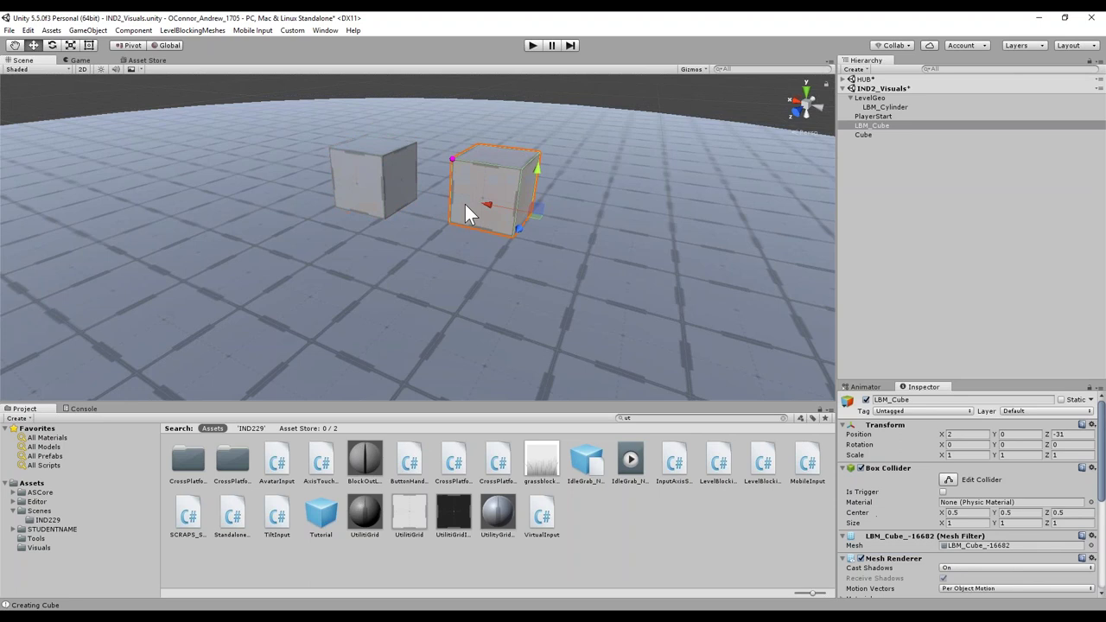
pyautogui.click(563, 139)
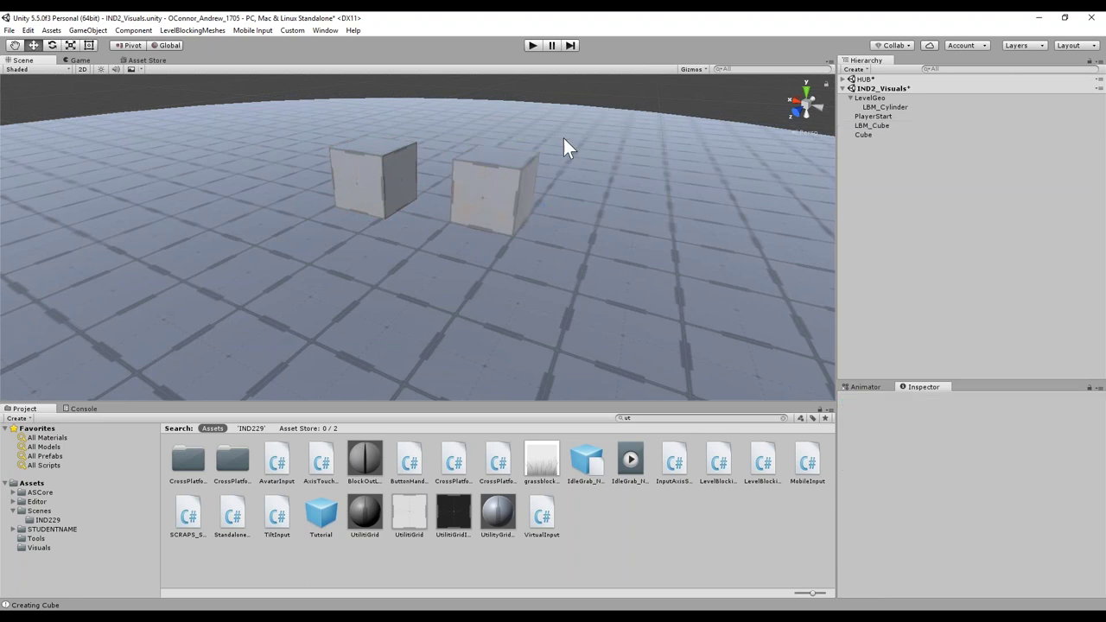
pyautogui.click(407, 203)
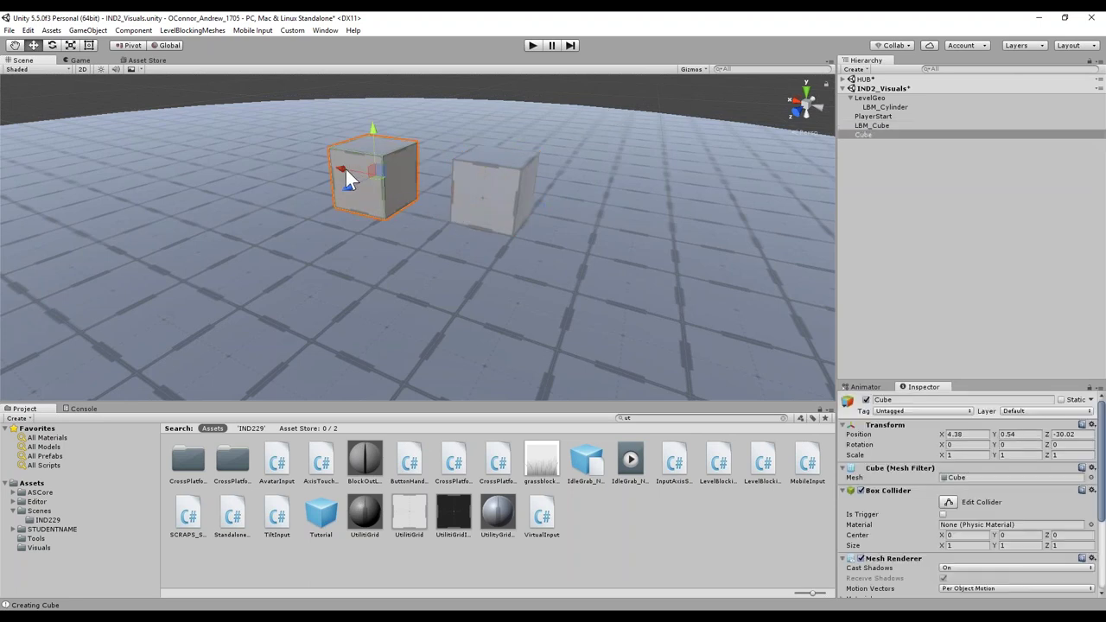
pyautogui.click(476, 188)
# - Scale the standard Cube to about 4.93 along X and 0.7 along Z, and move it to X 8.38
pyautogui.click(361, 195)
pyautogui.press('r')
pyautogui.moveTo(340, 169); pyautogui.dragTo(270, 169)
pyautogui.press('w')
pyautogui.moveTo(467, 173)
pyautogui.mouseDown(button='right')
pyautogui.moveTo(484, 184)
pyautogui.moveTo(468, 182)
pyautogui.mouseUp(button='right')
pyautogui.press('s')
pyautogui.moveTo(469, 182); pyautogui.dragTo(345, 172)
pyautogui.press('r')
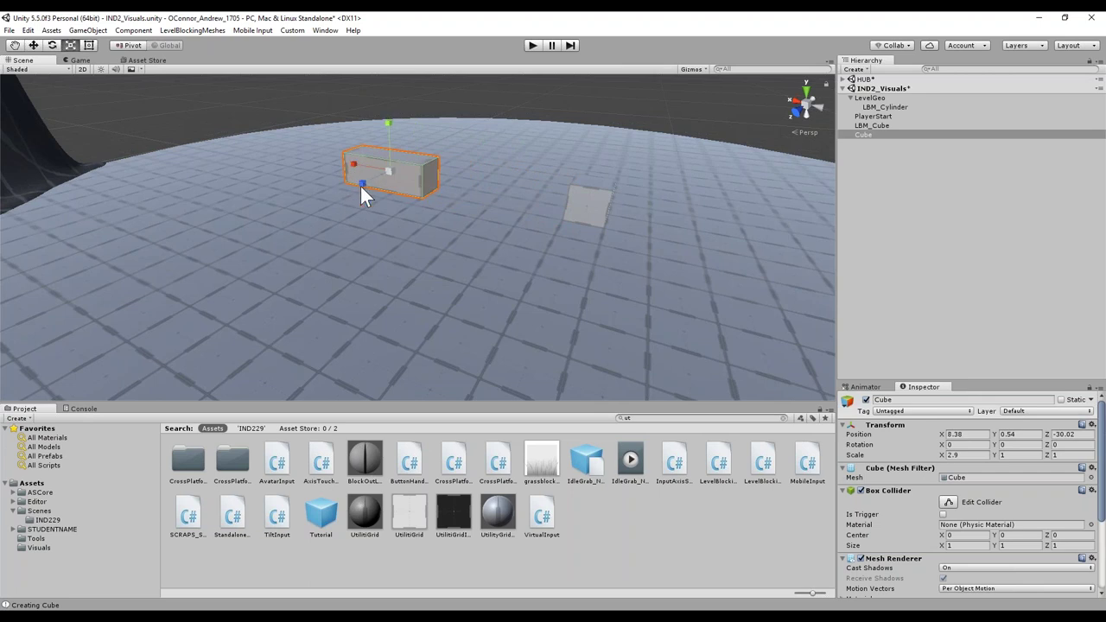
pyautogui.moveTo(362, 184); pyautogui.dragTo(327, 164)
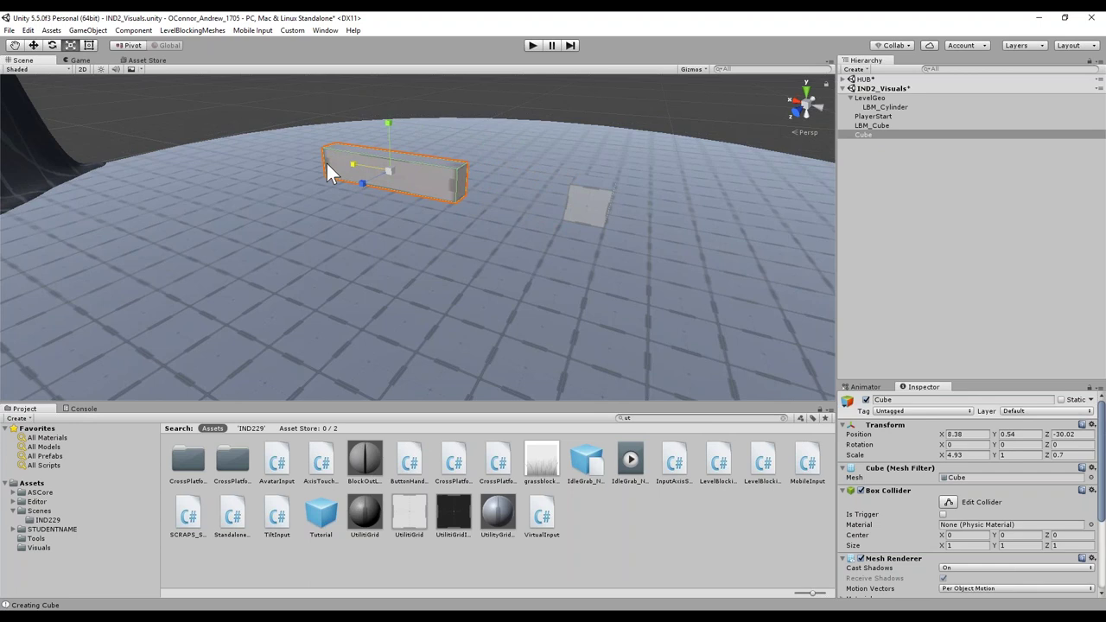
# - Examine how the grid material maps onto the faces of the scaled standard Cube
pyautogui.keyDown('alt'); pyautogui.moveTo(388, 194); pyautogui.dragTo(330, 175); pyautogui.keyUp('alt')
pyautogui.scroll(-3, 371, 178)
pyautogui.scroll(3, 333, 200)
pyautogui.moveTo(330, 175); pyautogui.dragTo(313, 188, button='right')
pyautogui.press('w')
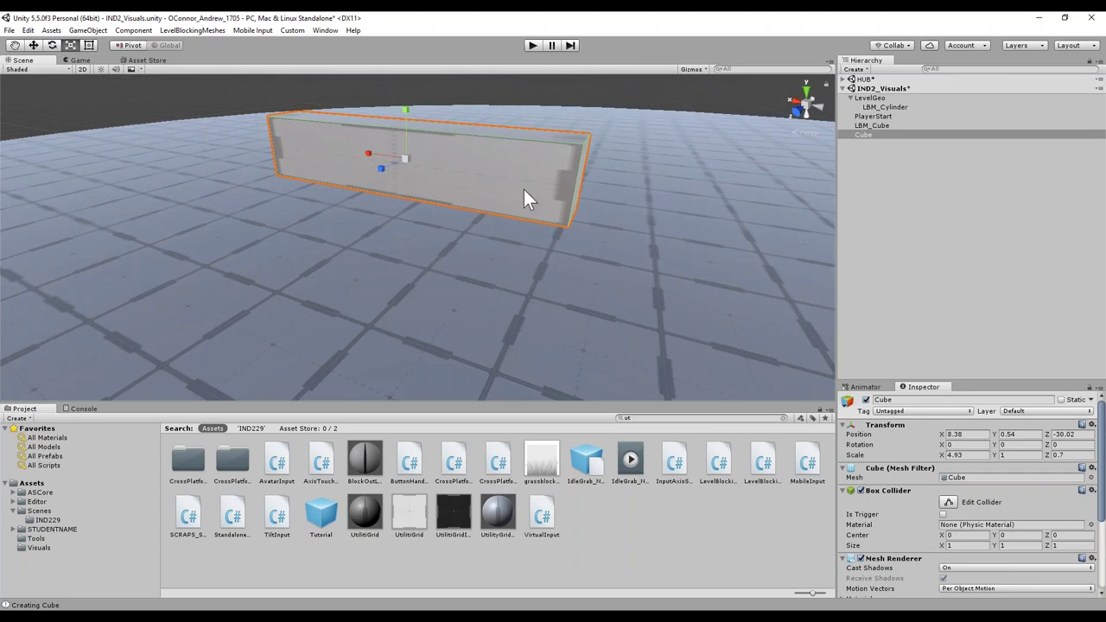
pyautogui.scroll(-5, 549, 207)
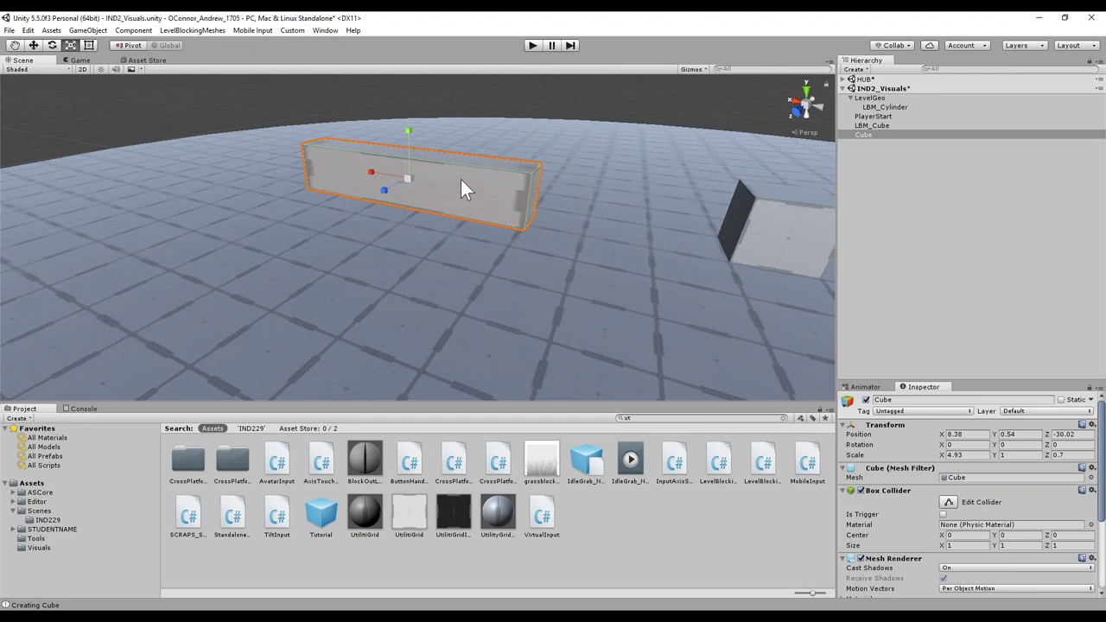
pyautogui.moveTo(453, 161); pyautogui.dragTo(475, 155, button='right')
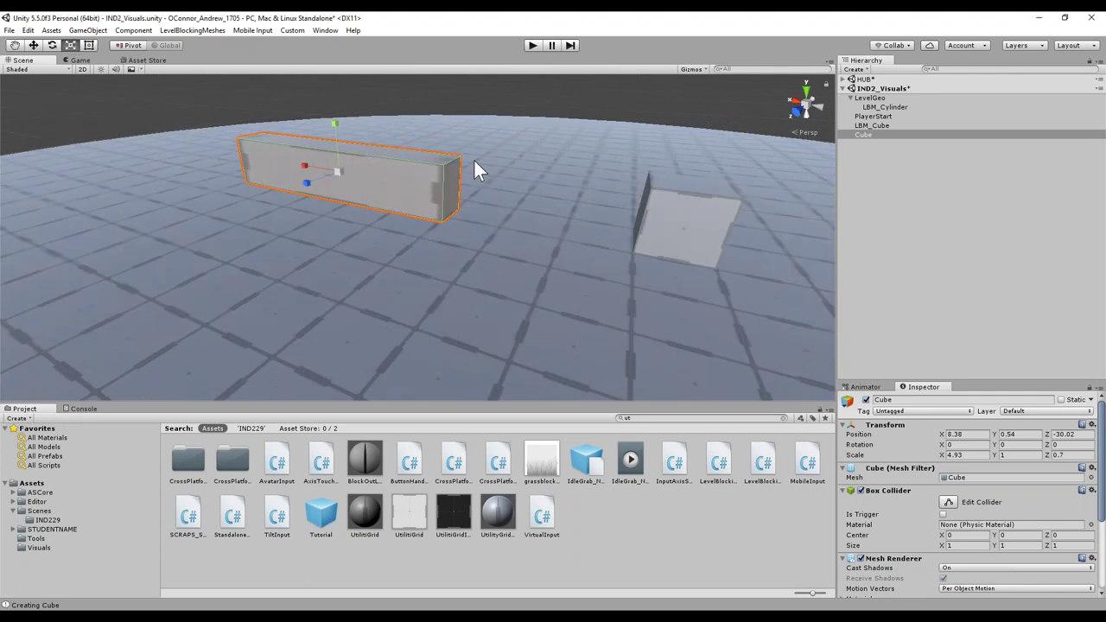
pyautogui.moveTo(483, 158); pyautogui.dragTo(501, 163, button='right')
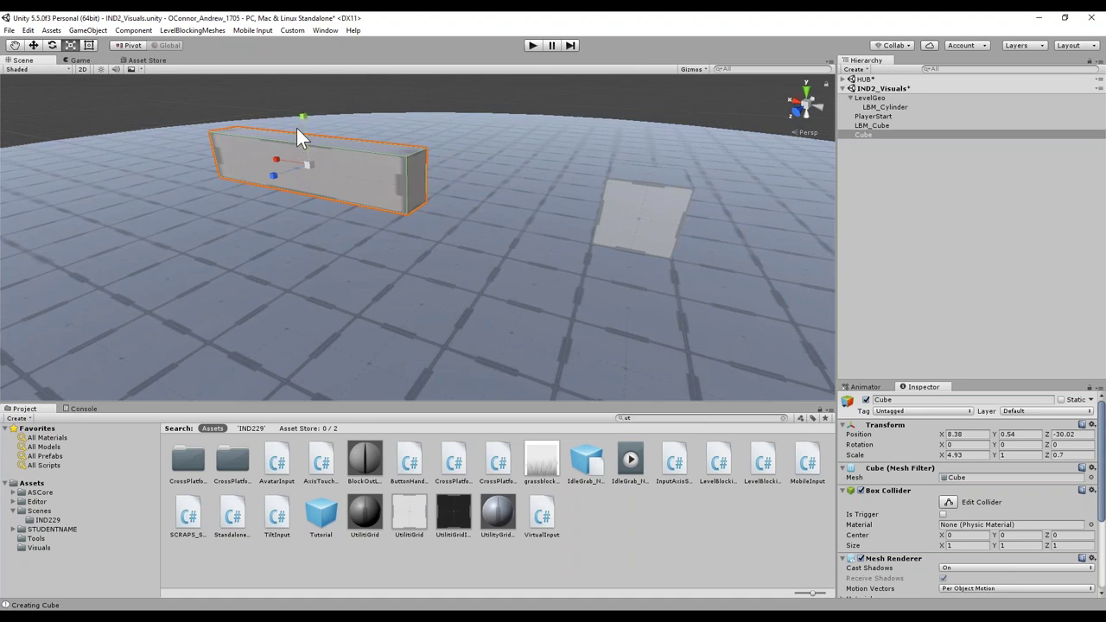
pyautogui.moveTo(308, 114)
pyautogui.mouseDown()
pyautogui.moveTo(308, 84)
pyautogui.moveTo(309, 112)
pyautogui.mouseUp()
# - Select and frame LBM_Cube, and examine its scale and move handles, including the extra handle at the opposite corner
pyautogui.moveTo(639, 220); pyautogui.dragTo(545, 195, button='middle')
pyautogui.click(522, 181)
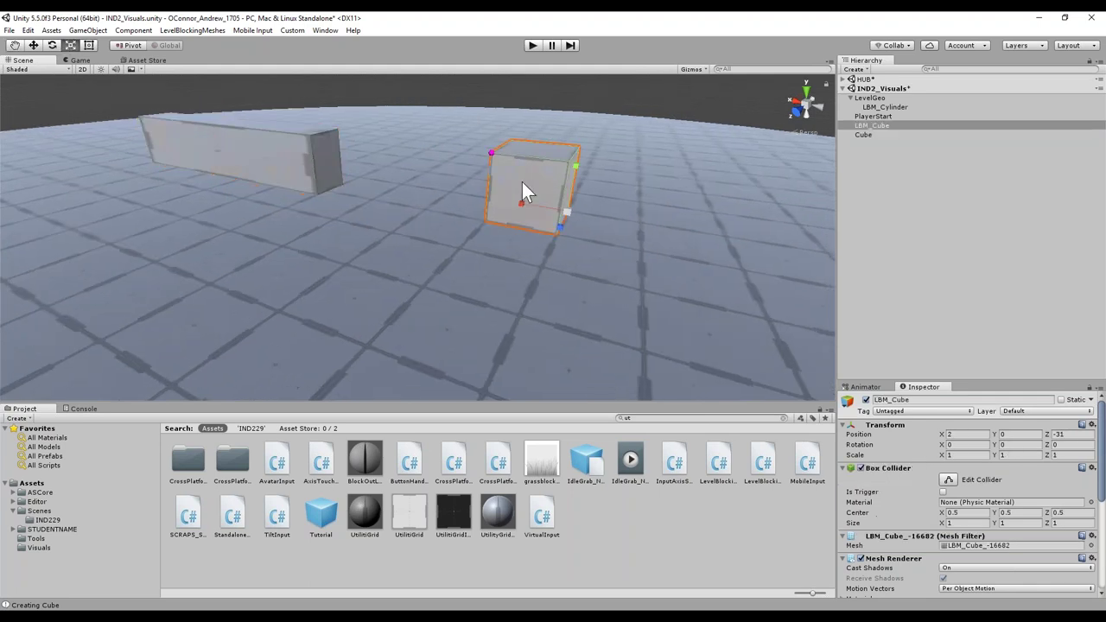
pyautogui.press('f')
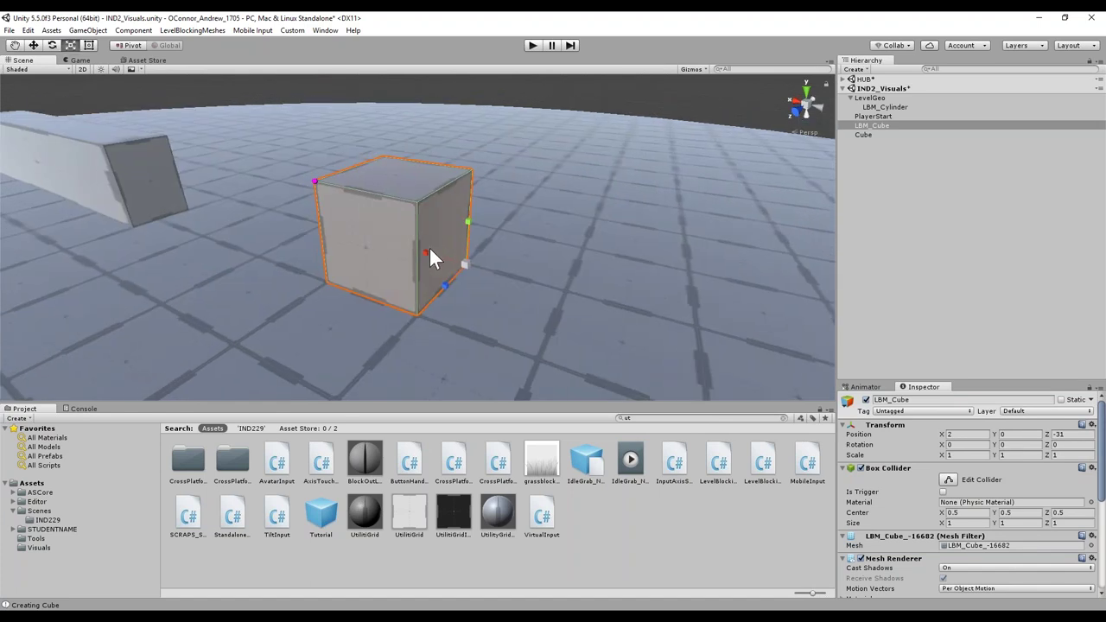
pyautogui.moveTo(467, 195); pyautogui.dragTo(398, 156, button='right')
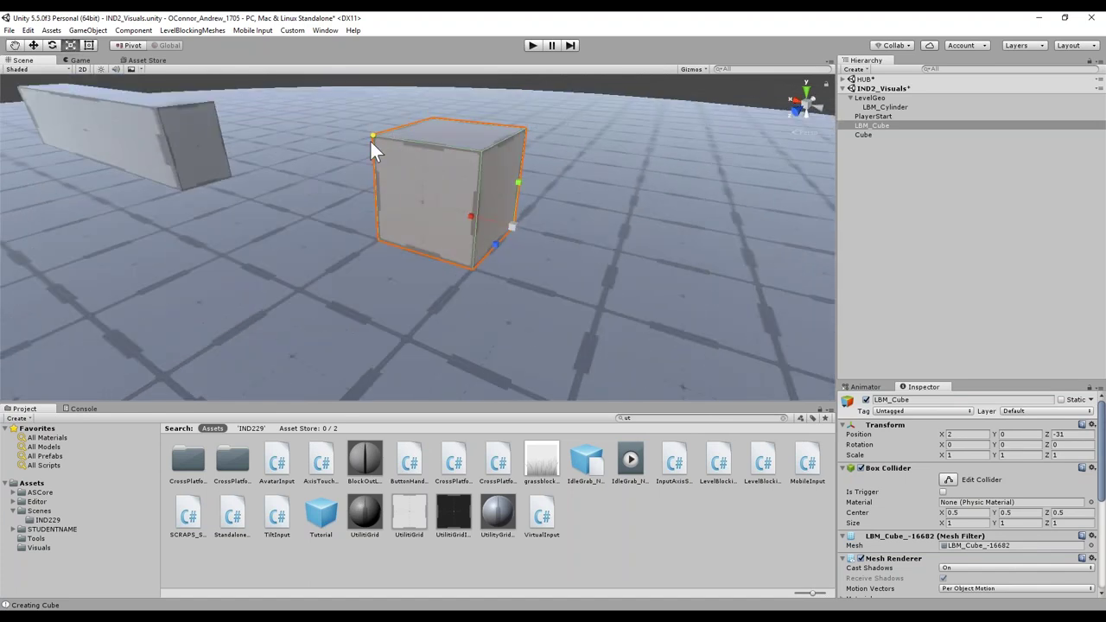
pyautogui.press('w')
pyautogui.press('v')
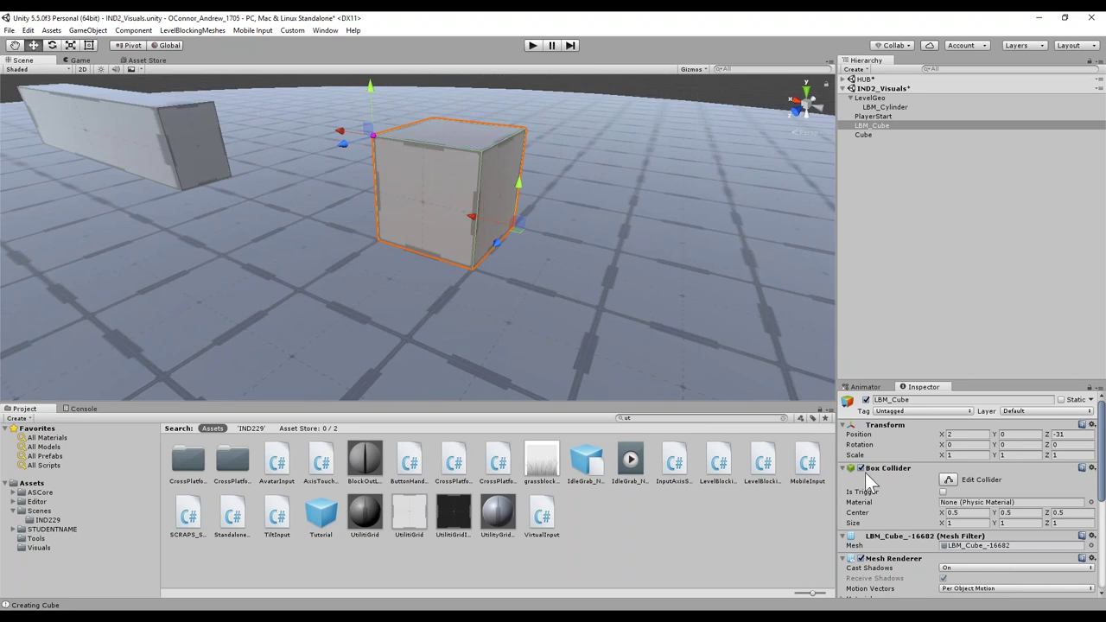
pyautogui.moveTo(474, 278); pyautogui.dragTo(511, 352, button='middle')
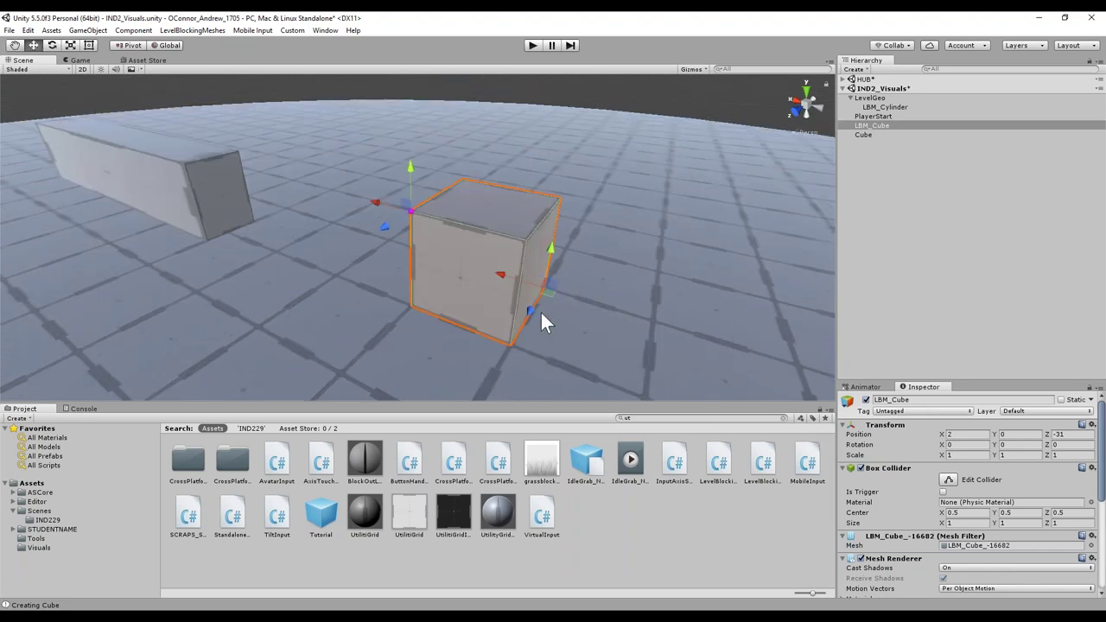
# - Open the snap settings and place their window clear of LBM_Cube
pyautogui.moveTo(528, 305)
pyautogui.mouseDown()
pyautogui.moveTo(560, 266)
pyautogui.moveTo(543, 286)
pyautogui.moveTo(537, 237)
pyautogui.moveTo(554, 264)
pyautogui.moveTo(530, 282)
pyautogui.moveTo(549, 273)
pyautogui.moveTo(525, 240)
pyautogui.moveTo(573, 257)
pyautogui.moveTo(509, 260)
pyautogui.moveTo(523, 302)
pyautogui.mouseUp()
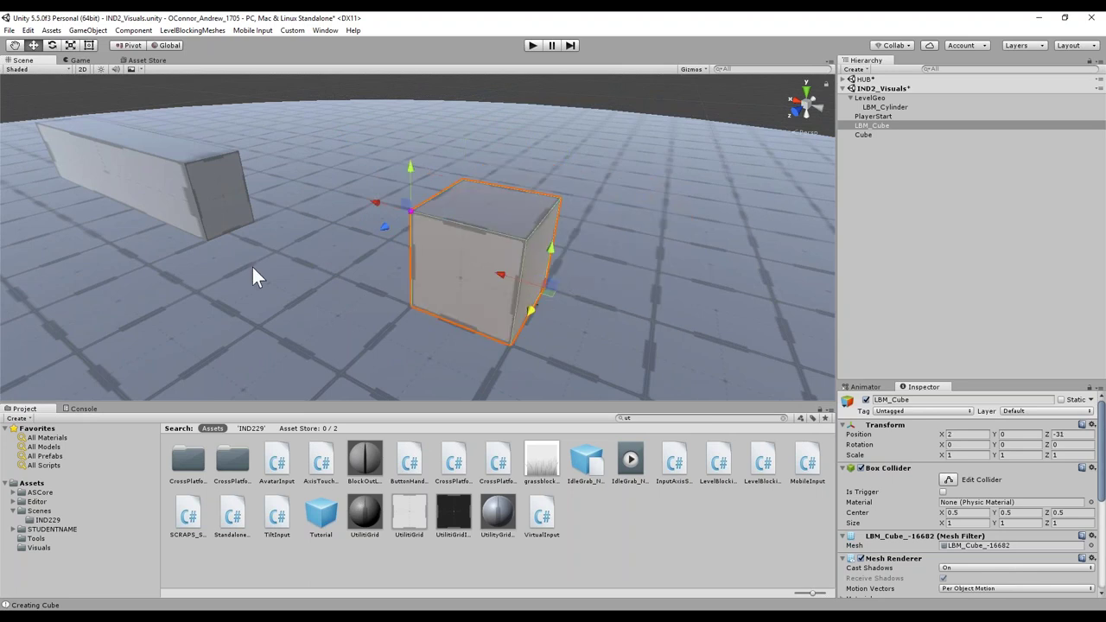
pyautogui.click(28, 32)
pyautogui.click(51, 362)
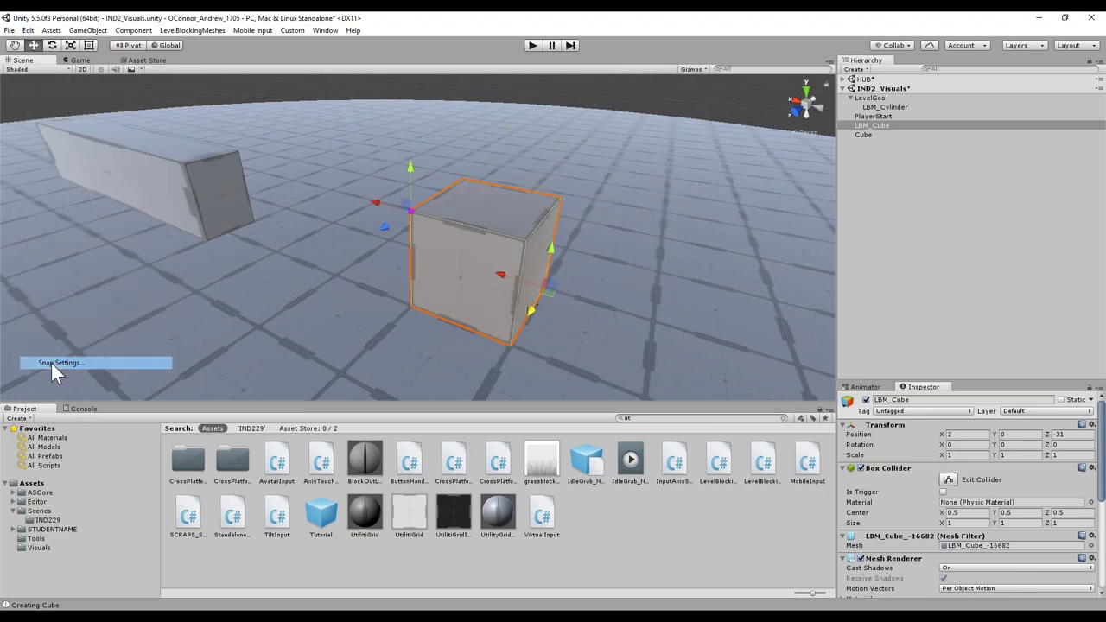
pyautogui.moveTo(84, 82); pyautogui.dragTo(124, 128)
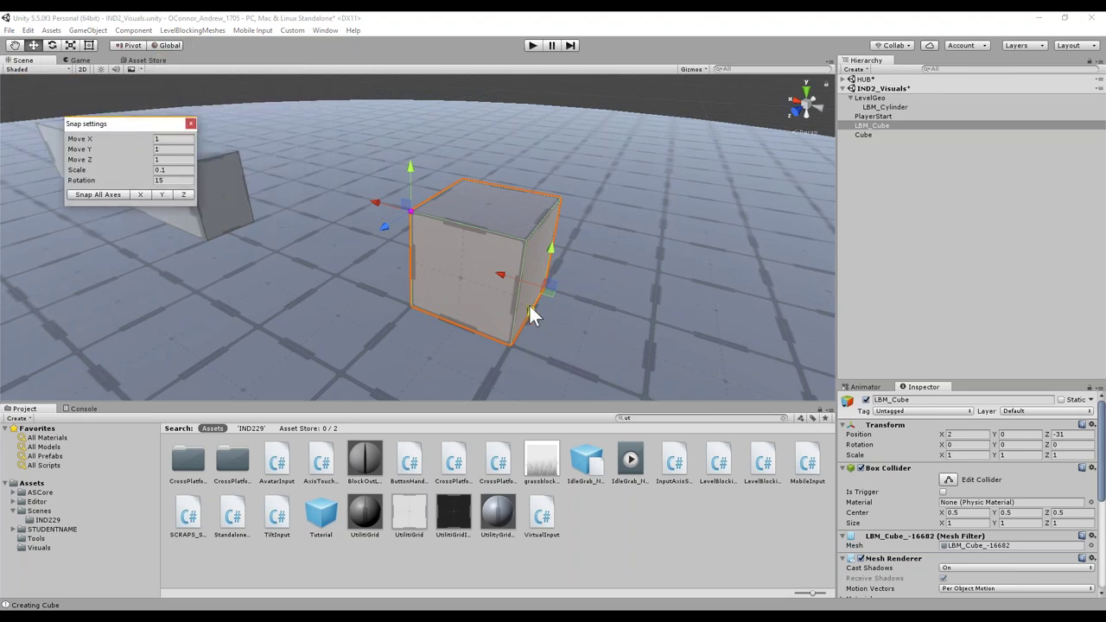
# - Move LBM_Cube back and forth along its axes in 1-unit snap increments
pyautogui.keyDown('ctrl'); pyautogui.moveTo(552, 278); pyautogui.dragTo(534, 304); pyautogui.keyUp('ctrl')
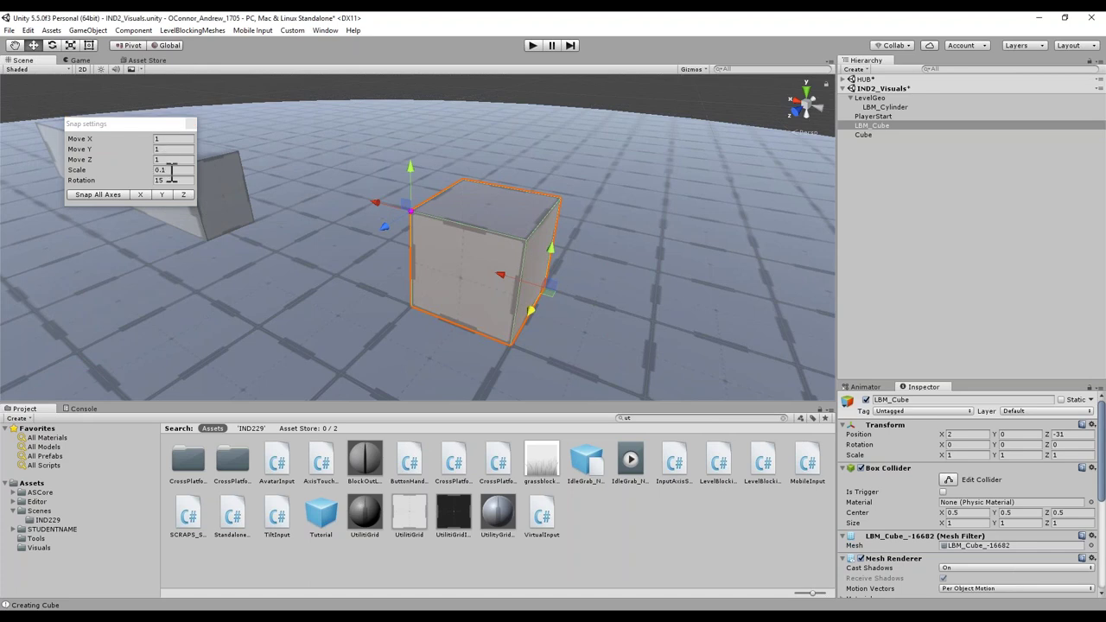
pyautogui.keyDown('ctrl'); pyautogui.moveTo(574, 329); pyautogui.dragTo(539, 242); pyautogui.keyUp('ctrl')
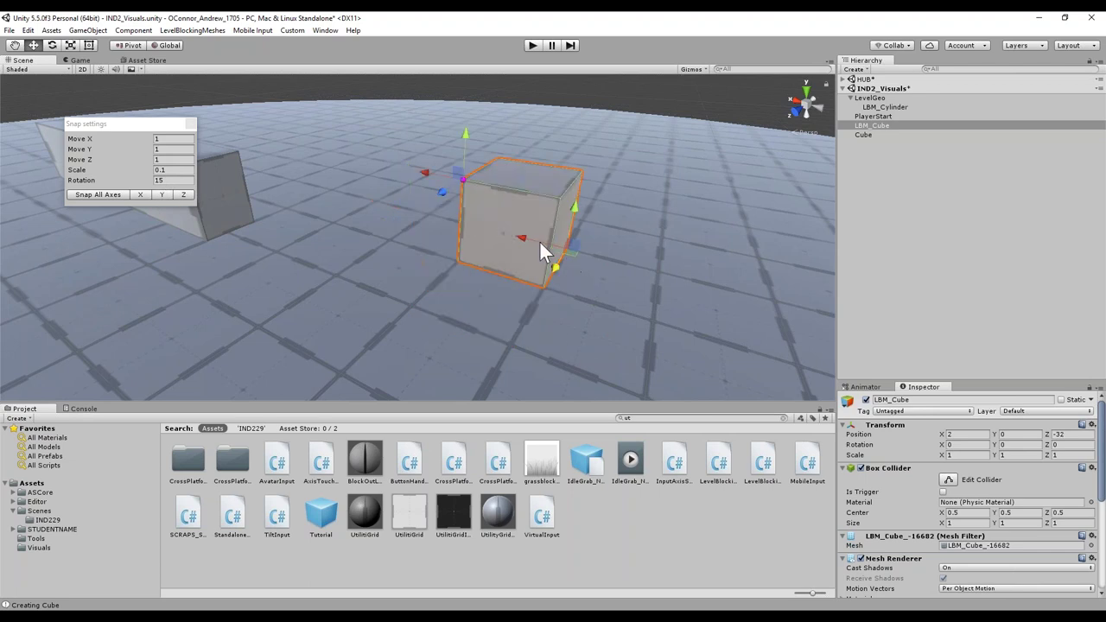
pyautogui.keyDown('ctrl'); pyautogui.moveTo(563, 289); pyautogui.dragTo(519, 302); pyautogui.keyUp('ctrl')
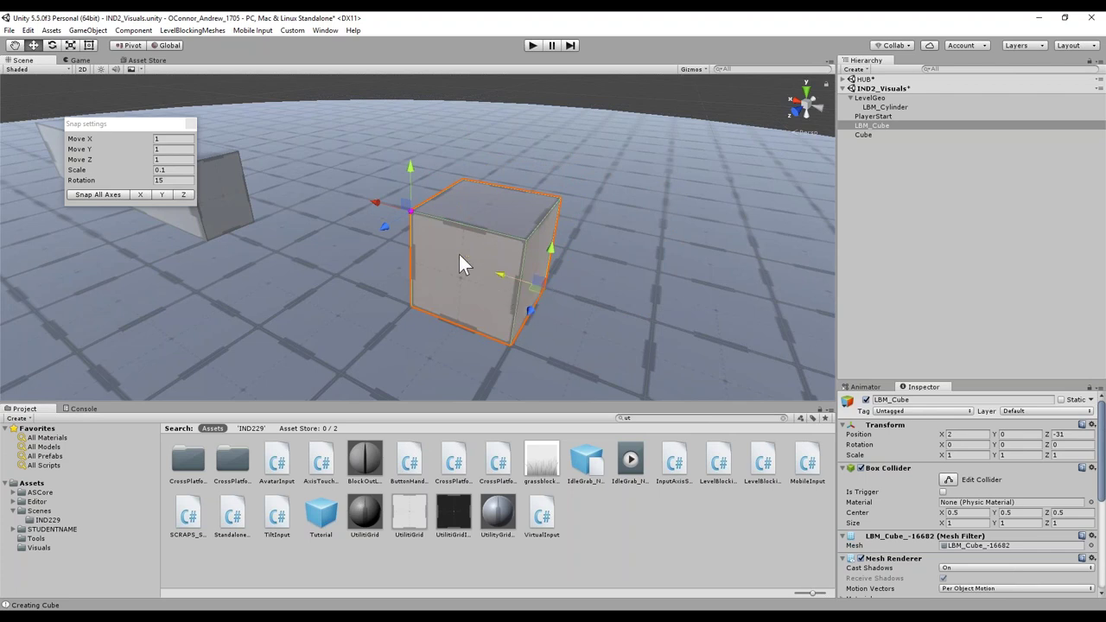
# - Set the rotation snap to 45 degrees, test snapped rotation on LBM_Cube, and close the snap settings
pyautogui.press('e')
pyautogui.moveTo(551, 311)
pyautogui.keyDown('ctrl'); pyautogui.mouseDown()
pyautogui.moveTo(479, 298)
pyautogui.moveTo(563, 309)
pyautogui.moveTo(488, 299)
pyautogui.moveTo(513, 304)
pyautogui.moveTo(481, 285)
pyautogui.moveTo(538, 306)
pyautogui.mouseUp(); pyautogui.keyUp('ctrl')
pyautogui.click(172, 180)
pyautogui.write('45')
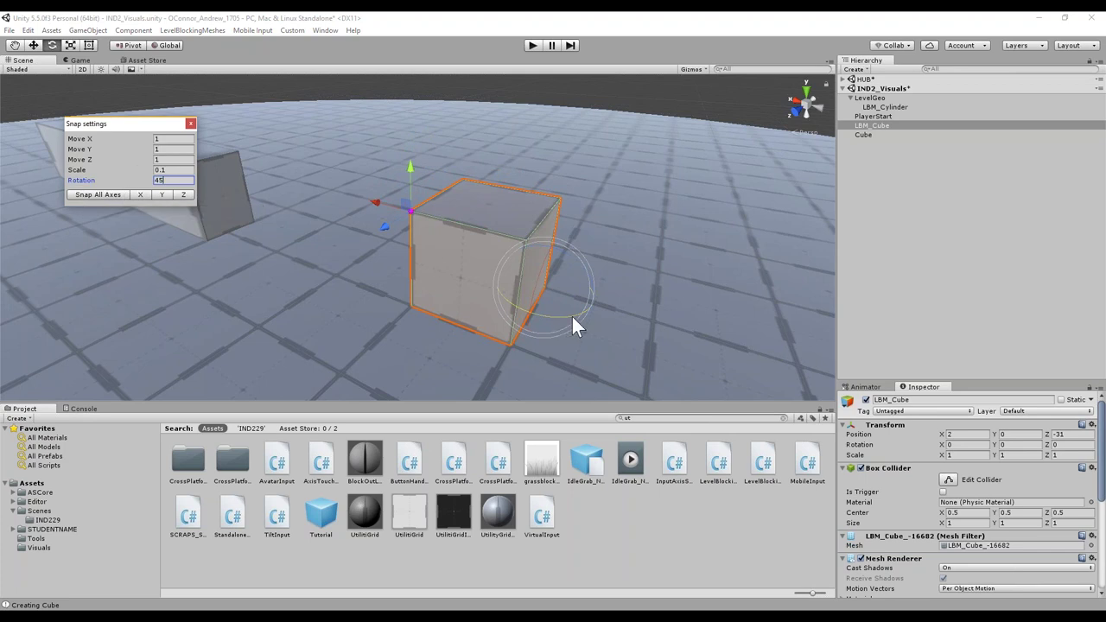
pyautogui.moveTo(559, 315)
pyautogui.keyDown('ctrl'); pyautogui.mouseDown()
pyautogui.moveTo(439, 307)
pyautogui.moveTo(483, 306)
pyautogui.moveTo(427, 290)
pyautogui.moveTo(562, 306)
pyautogui.mouseUp(); pyautogui.keyUp('ctrl')
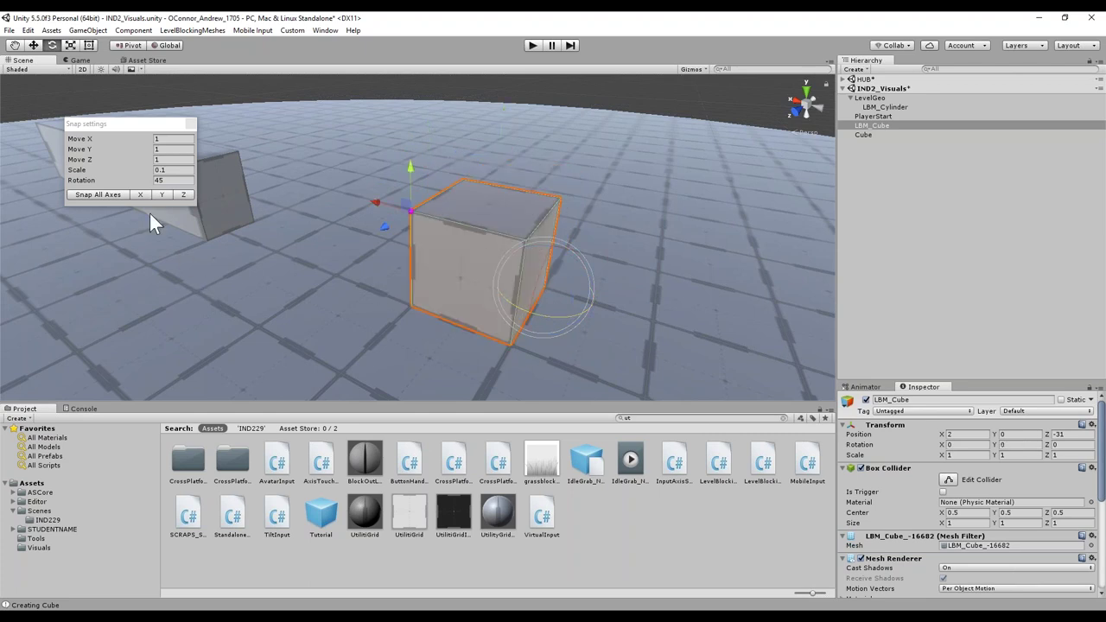
pyautogui.keyDown('alt'); pyautogui.moveTo(271, 231); pyautogui.dragTo(287, 150); pyautogui.keyUp('alt')
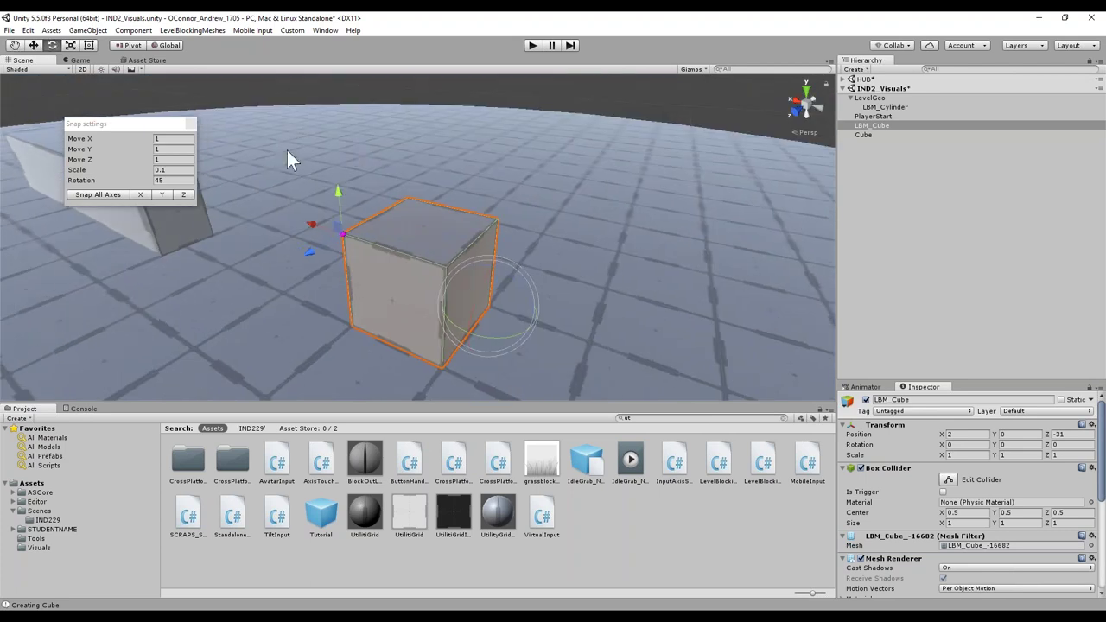
pyautogui.click(190, 123)
# - Stretch LBM_Cube from its opposite corner handle to a scale of 4 along X and 2 along Y
pyautogui.press('w')
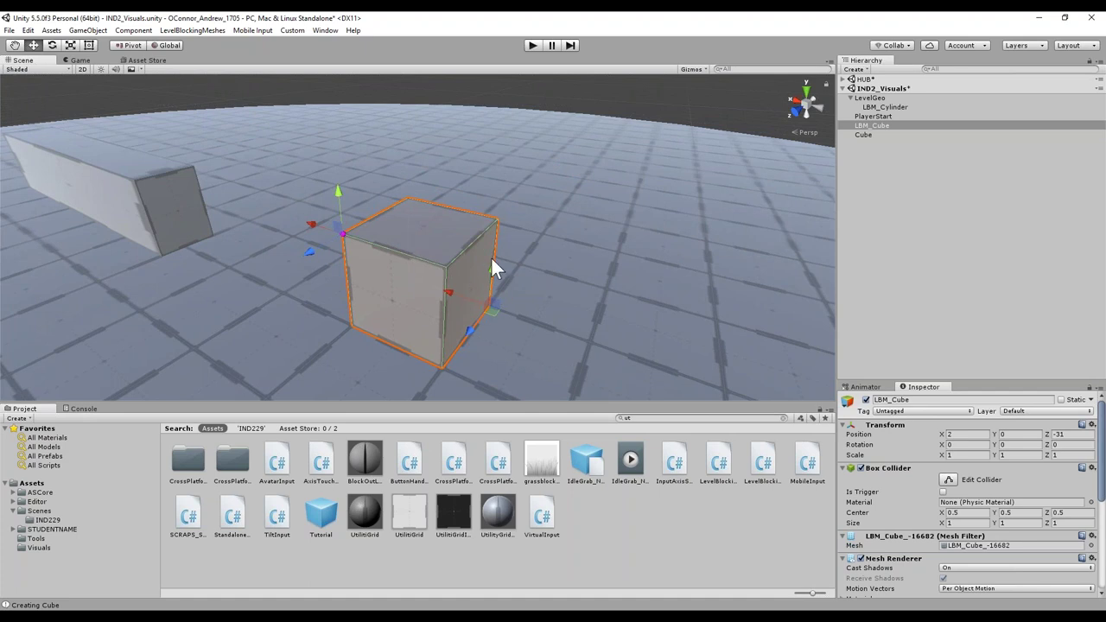
pyautogui.click(403, 99)
pyautogui.click(360, 263)
pyautogui.moveTo(344, 235); pyautogui.dragTo(323, 227)
pyautogui.moveTo(311, 222); pyautogui.dragTo(243, 191)
pyautogui.scroll(-4, 184, 192)
pyautogui.scroll(4, 340, 208)
pyautogui.scroll(-3, 506, 247)
pyautogui.keyDown('alt'); pyautogui.moveTo(506, 247); pyautogui.dragTo(441, 231); pyautogui.keyUp('alt')
pyautogui.moveTo(328, 127); pyautogui.dragTo(327, 90)
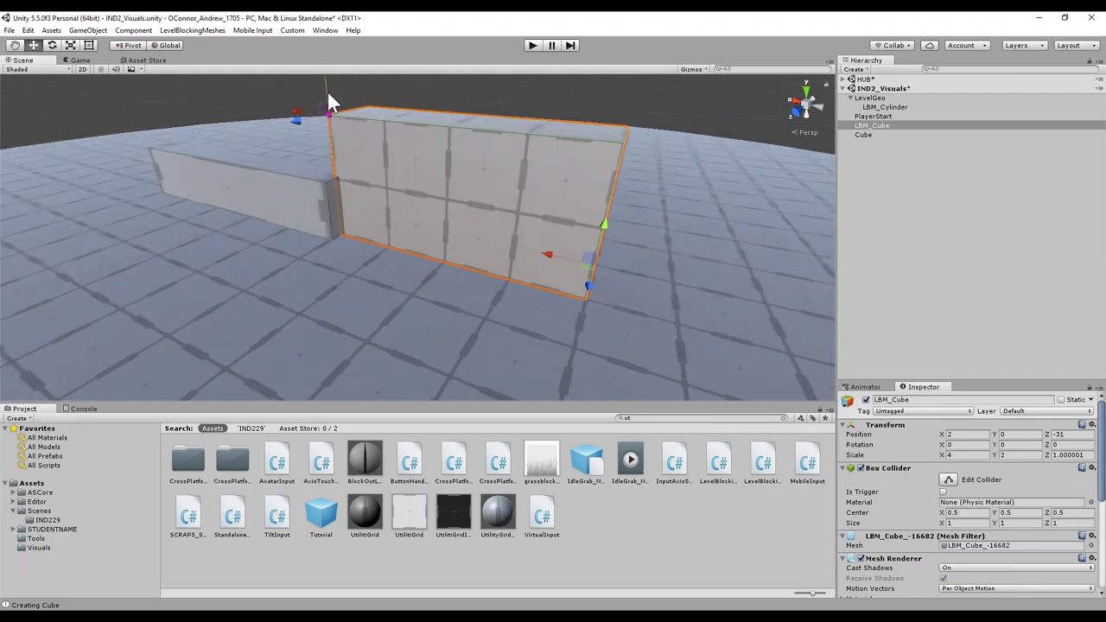
# - Stretch LBM_Cube to a scale of 6 along X, and move it to X 0, Z -32
pyautogui.scroll(-5, 438, 177)
pyautogui.moveTo(443, 137); pyautogui.dragTo(422, 160, button='middle')
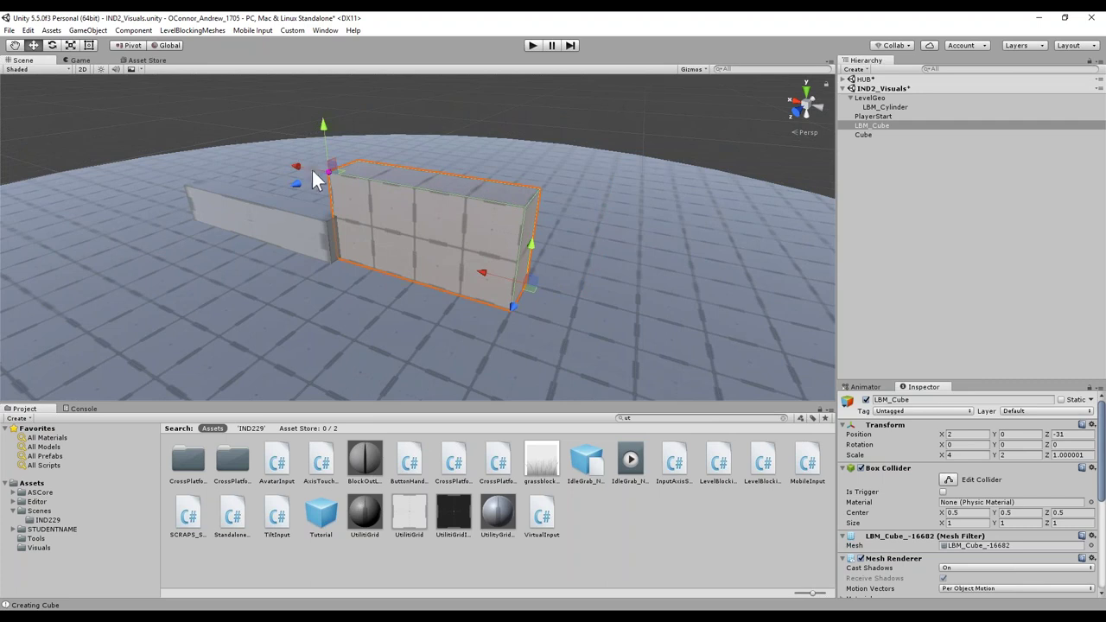
pyautogui.moveTo(297, 163); pyautogui.dragTo(220, 153)
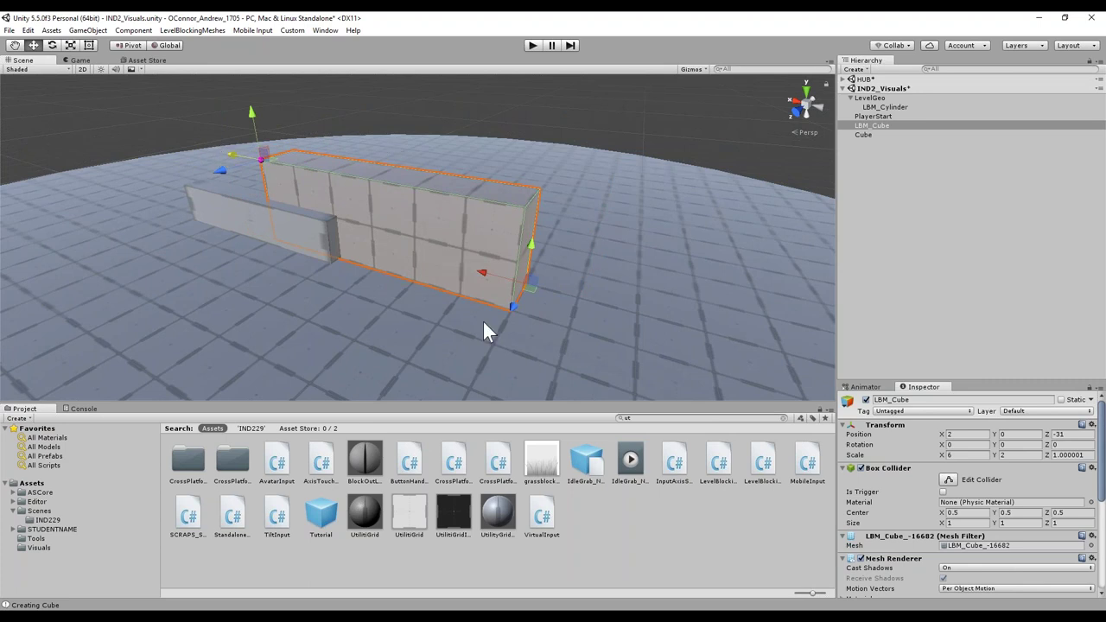
pyautogui.moveTo(511, 305); pyautogui.dragTo(568, 280)
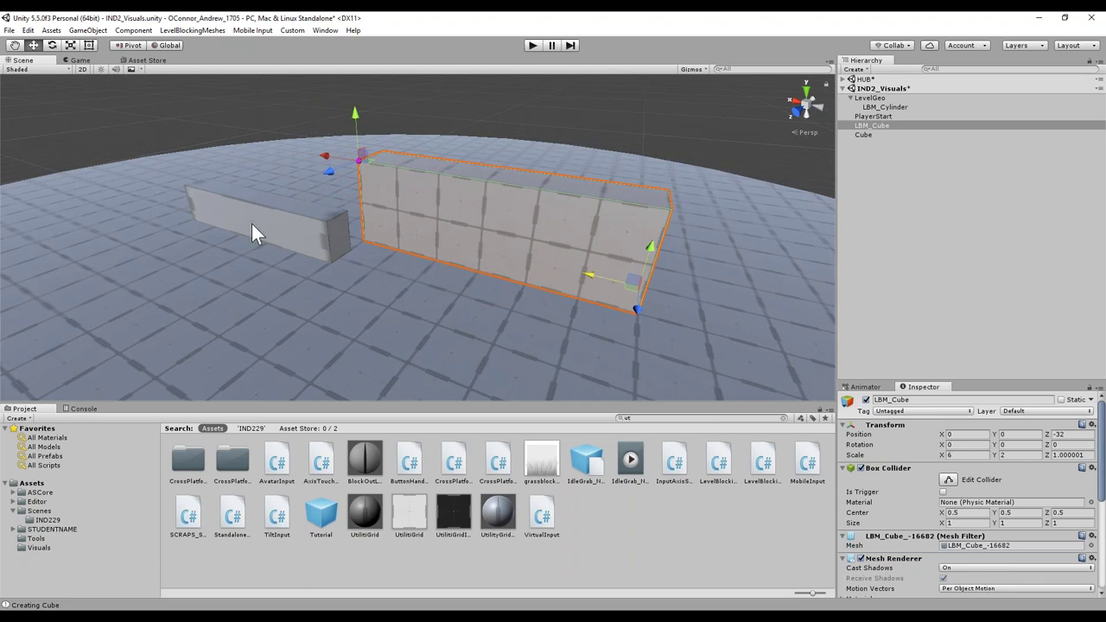
# - Set LBM_Cube's Z scale to exactly 1
pyautogui.moveTo(258, 219); pyautogui.dragTo(326, 150, button='middle')
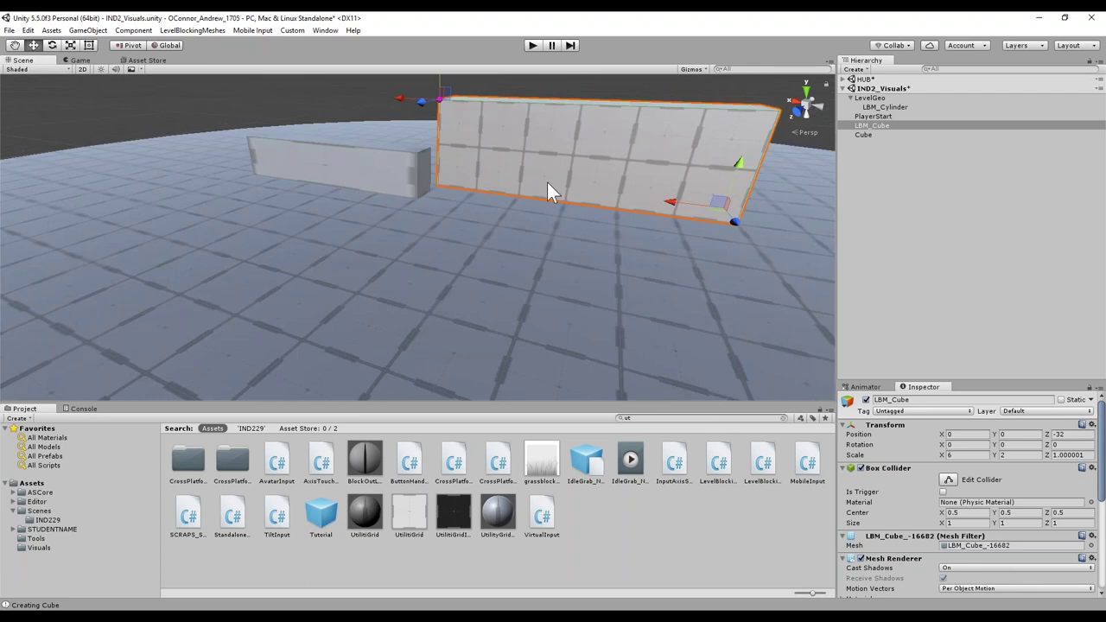
pyautogui.moveTo(519, 177); pyautogui.dragTo(390, 228, button='middle')
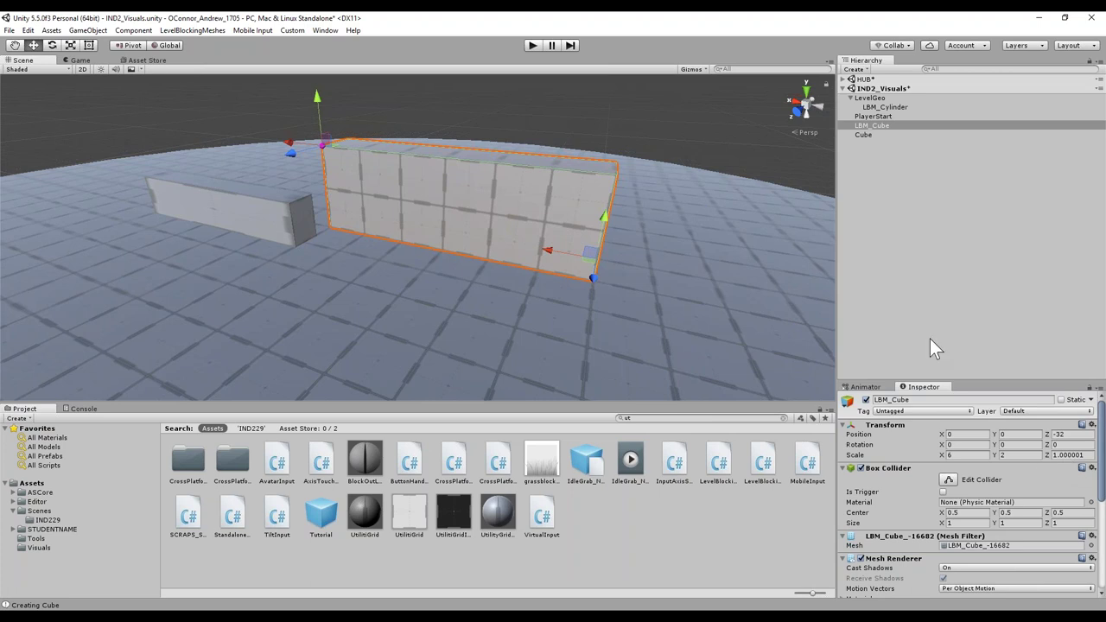
pyautogui.click(1055, 455)
pyautogui.write('1')
pyautogui.moveTo(453, 180); pyautogui.dragTo(354, 193, button='middle')
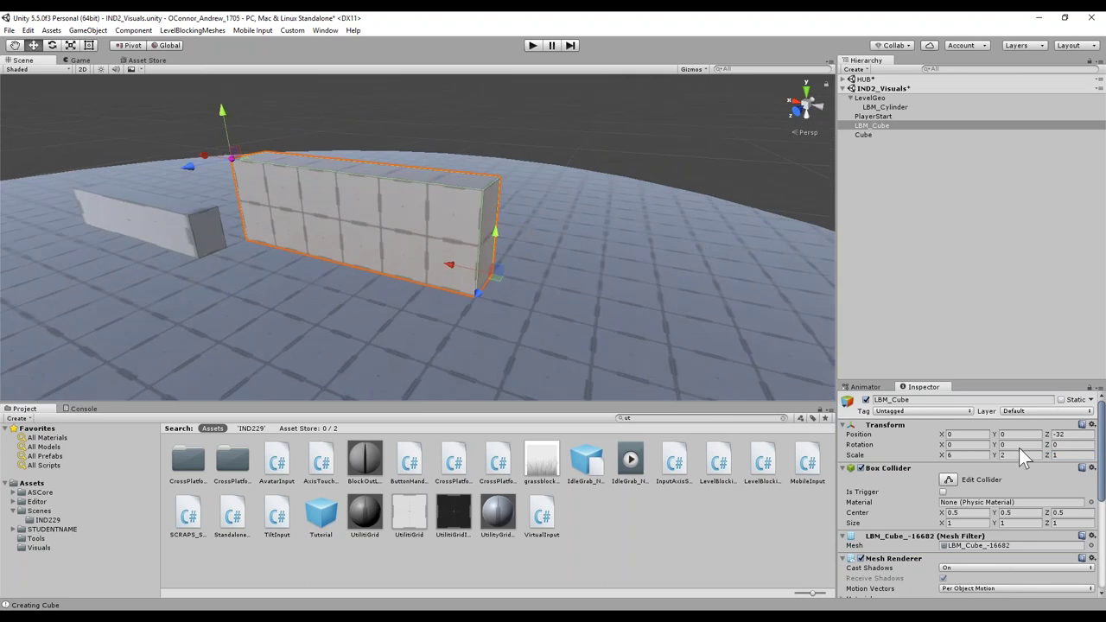
# - Try stretching LBM_Cube to about 6.18 along X without snapping, and undo the stretch
pyautogui.moveTo(149, 278); pyautogui.dragTo(289, 356, button='middle')
pyautogui.moveTo(329, 223); pyautogui.dragTo(319, 221)
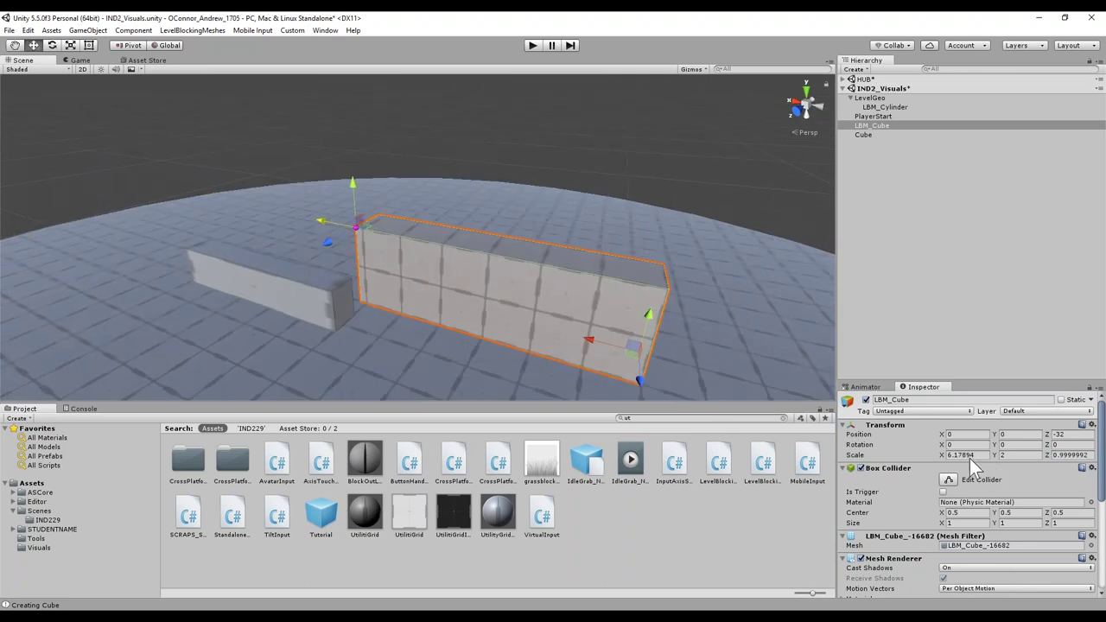
pyautogui.hotkey('ctrl', 'z')
pyautogui.click(361, 226)
pyautogui.moveTo(487, 263); pyautogui.dragTo(444, 251, button='middle')
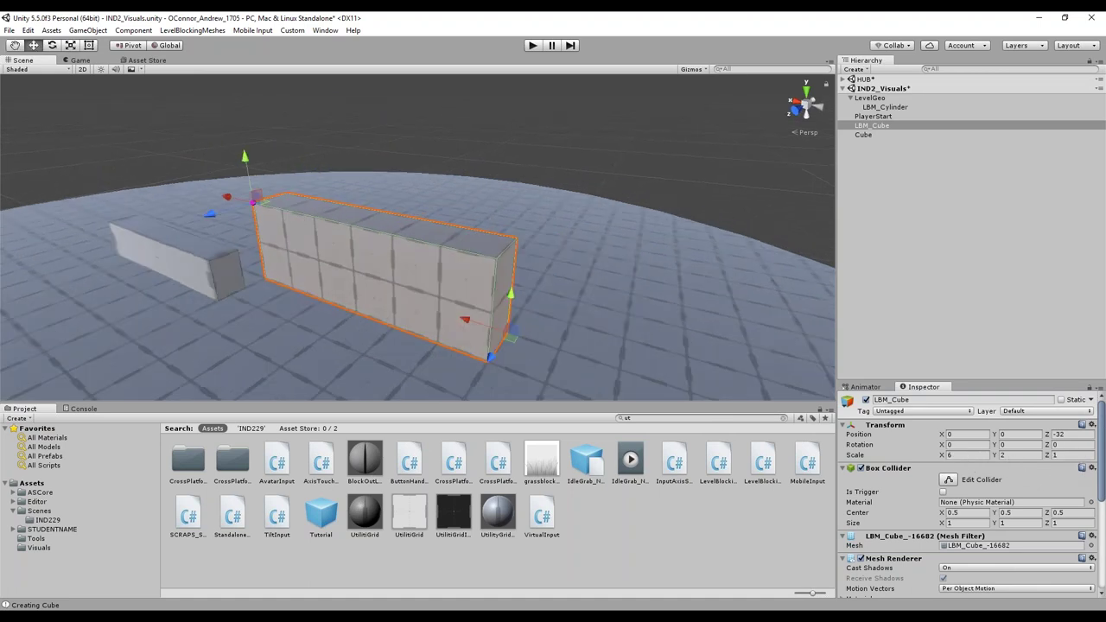
# - Examine LBM_Cube's move, scale and corner stretch handles from several angles
pyautogui.moveTo(466, 317)
pyautogui.mouseDown()
pyautogui.moveTo(505, 334)
pyautogui.moveTo(462, 323)
pyautogui.mouseUp()
pyautogui.scroll(-1, 962, 407)
pyautogui.scroll(1, 500, 282)
pyautogui.keyDown('alt'); pyautogui.moveTo(501, 281); pyautogui.dragTo(405, 251); pyautogui.keyUp('alt')
pyautogui.moveTo(118, 208)
pyautogui.mouseDown()
pyautogui.moveTo(178, 227)
pyautogui.moveTo(121, 196)
pyautogui.mouseUp()
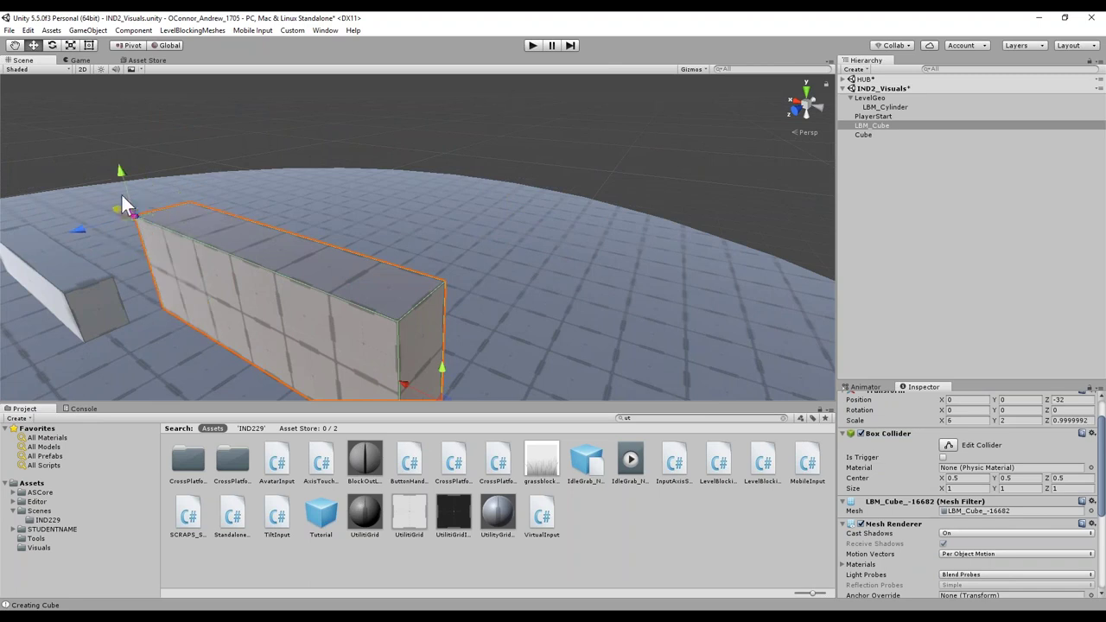
pyautogui.keyDown('alt'); pyautogui.moveTo(547, 318); pyautogui.dragTo(390, 316); pyautogui.keyUp('alt')
pyautogui.press('r')
pyautogui.moveTo(352, 325)
pyautogui.mouseDown()
pyautogui.moveTo(342, 303)
pyautogui.moveTo(357, 307)
pyautogui.mouseUp()
pyautogui.press('w')
pyautogui.moveTo(186, 257); pyautogui.dragTo(396, 247, button='middle')
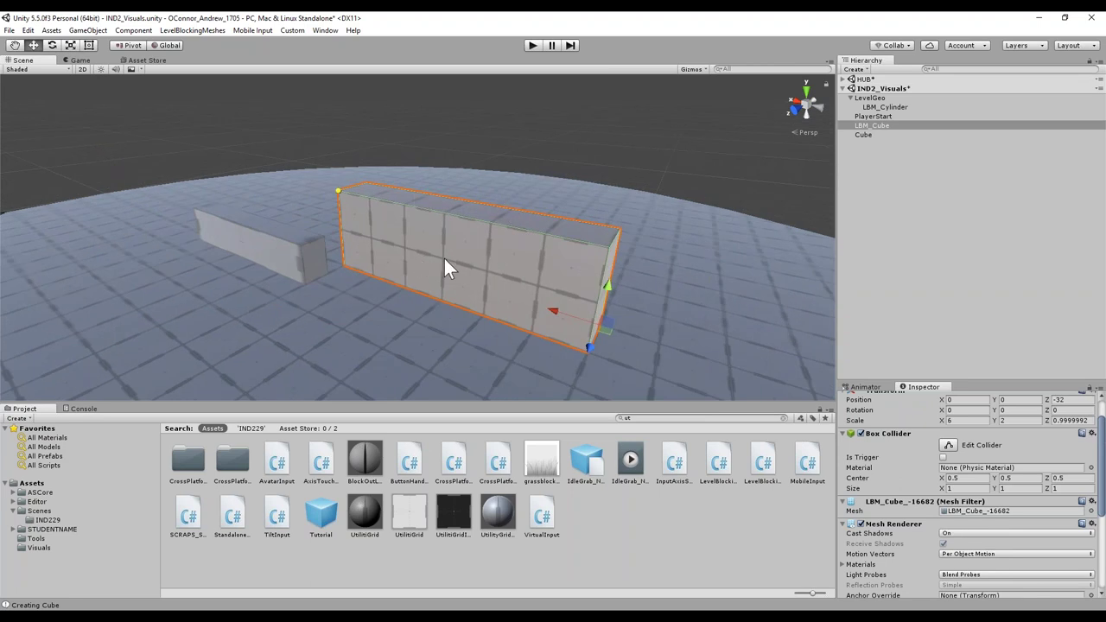
pyautogui.moveTo(514, 280); pyautogui.dragTo(538, 262, button='middle')
# - Select the standard Cube and compare the Pivot and Center placements of its tool handle
pyautogui.click(256, 230)
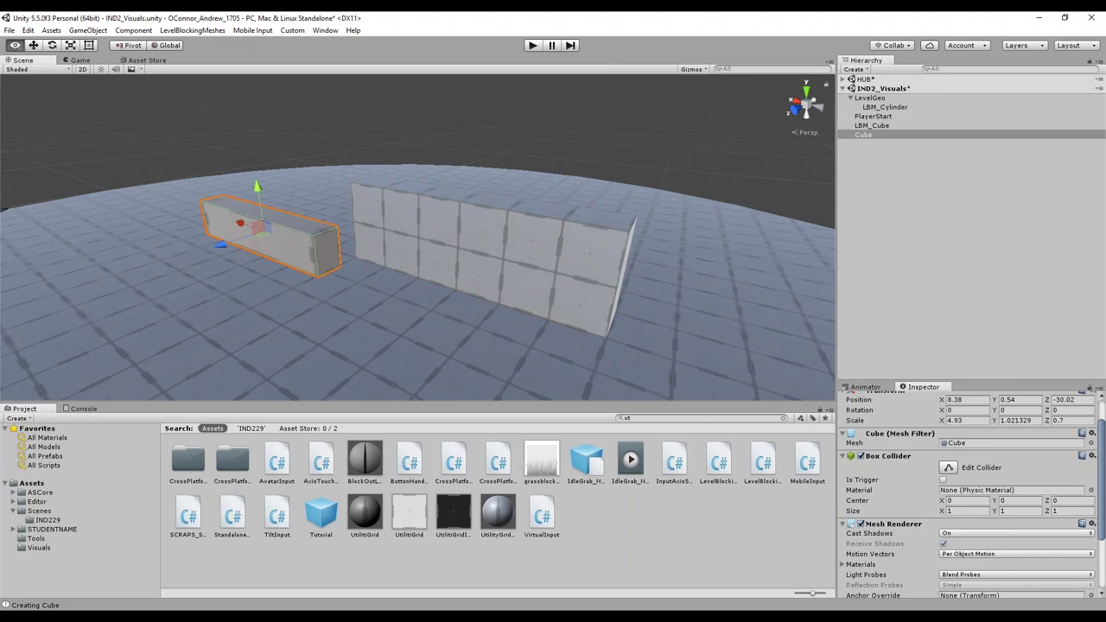
pyautogui.moveTo(251, 220); pyautogui.dragTo(345, 212, button='middle')
pyautogui.scroll(5, 346, 230)
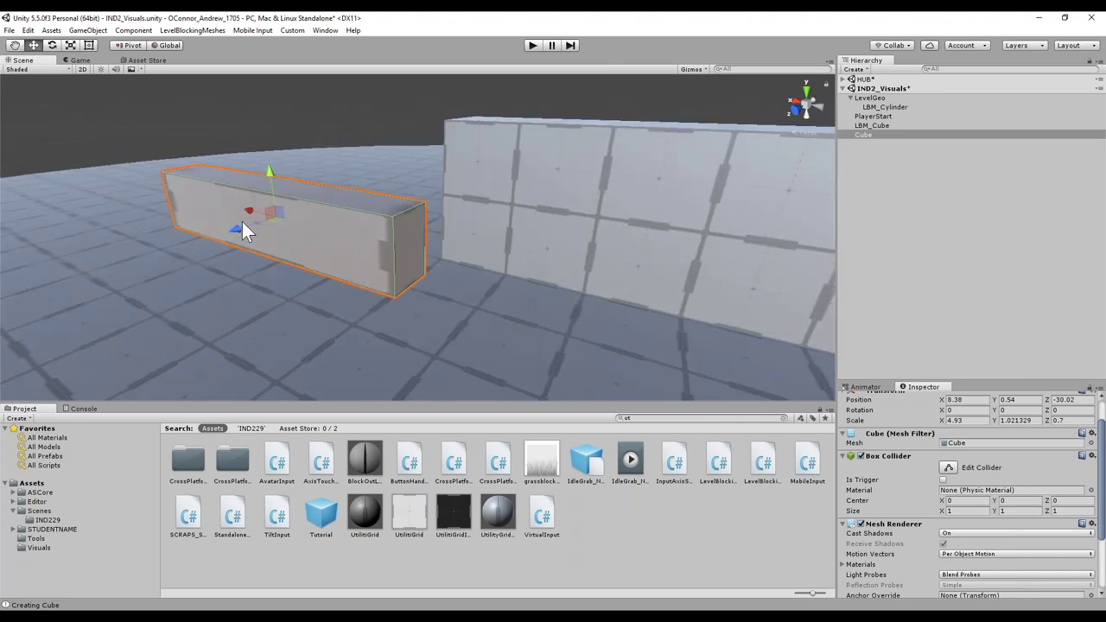
pyautogui.click(126, 45)
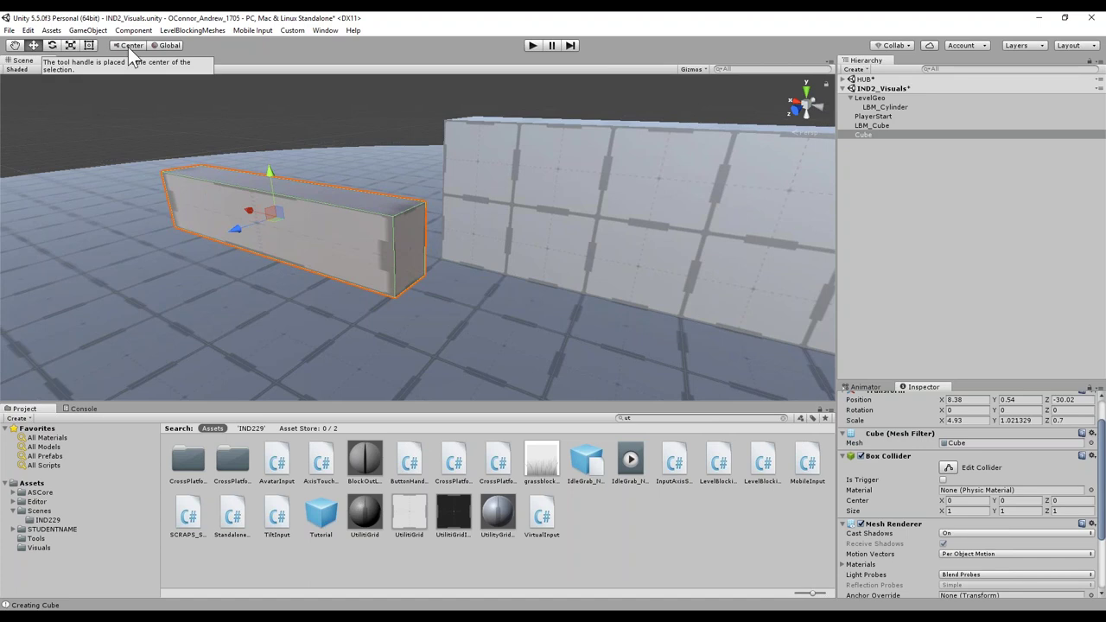
pyautogui.click(127, 47)
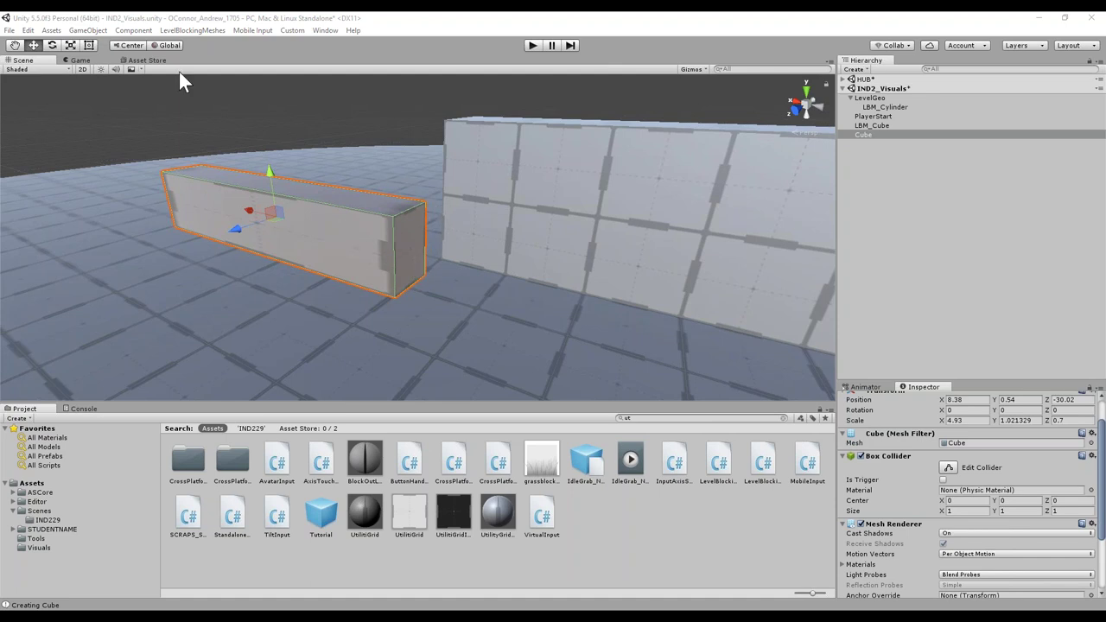
pyautogui.click(127, 45)
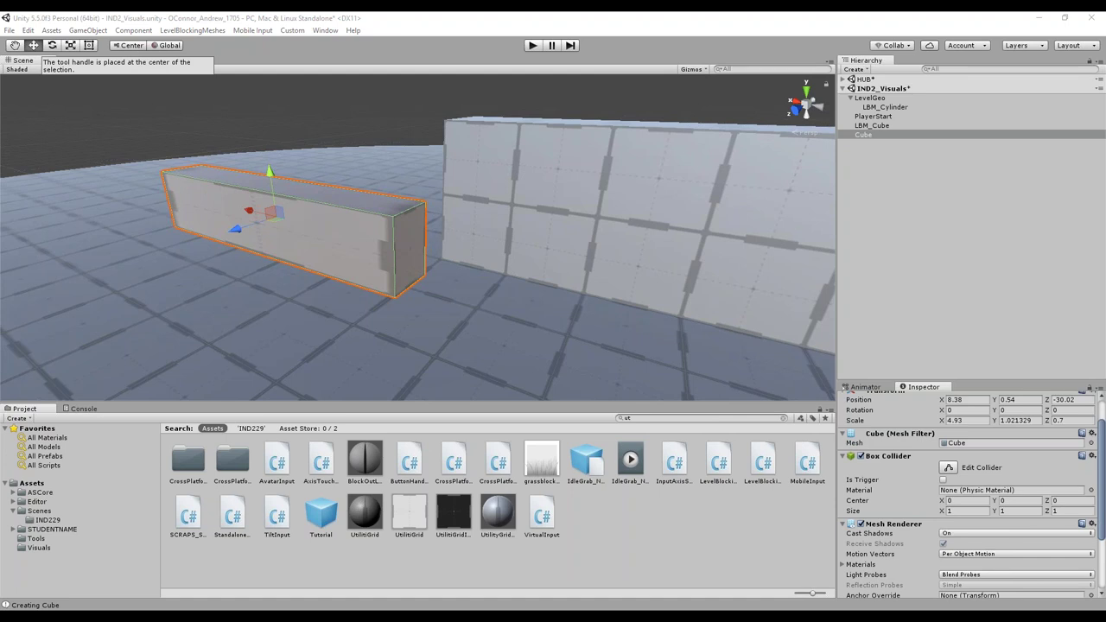
pyautogui.click(129, 45)
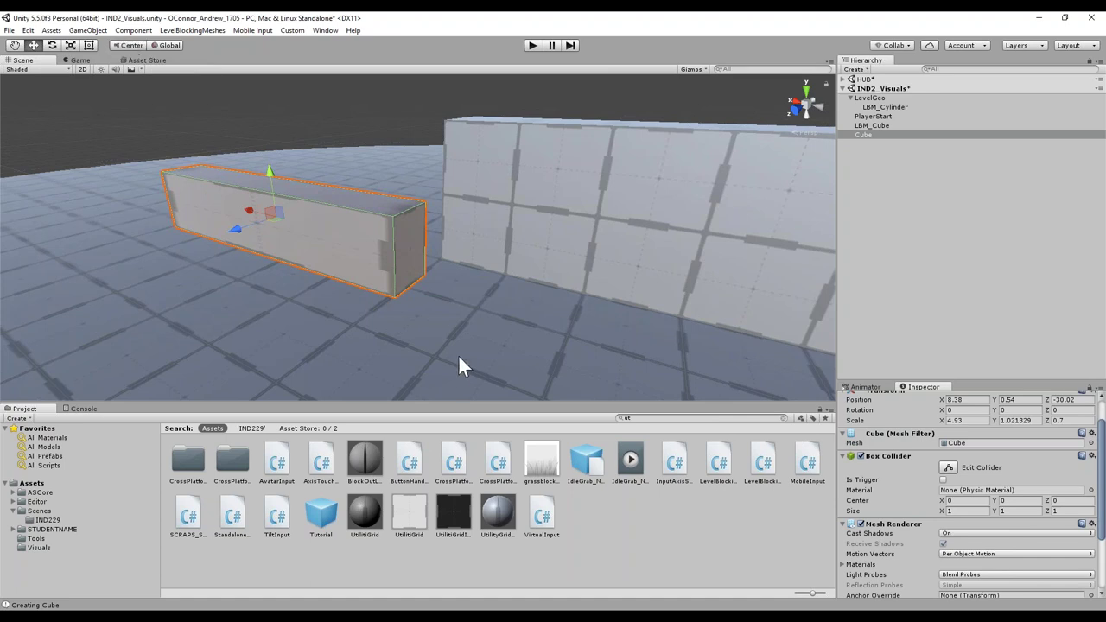
# - Select LBM_Cube and switch the tool handle placement to Pivot
pyautogui.scroll(-5, 492, 368)
pyautogui.moveTo(492, 363); pyautogui.dragTo(367, 354, button='middle')
pyautogui.click(401, 250)
pyautogui.keyDown('alt'); pyautogui.moveTo(401, 250); pyautogui.dragTo(458, 251); pyautogui.keyUp('alt')
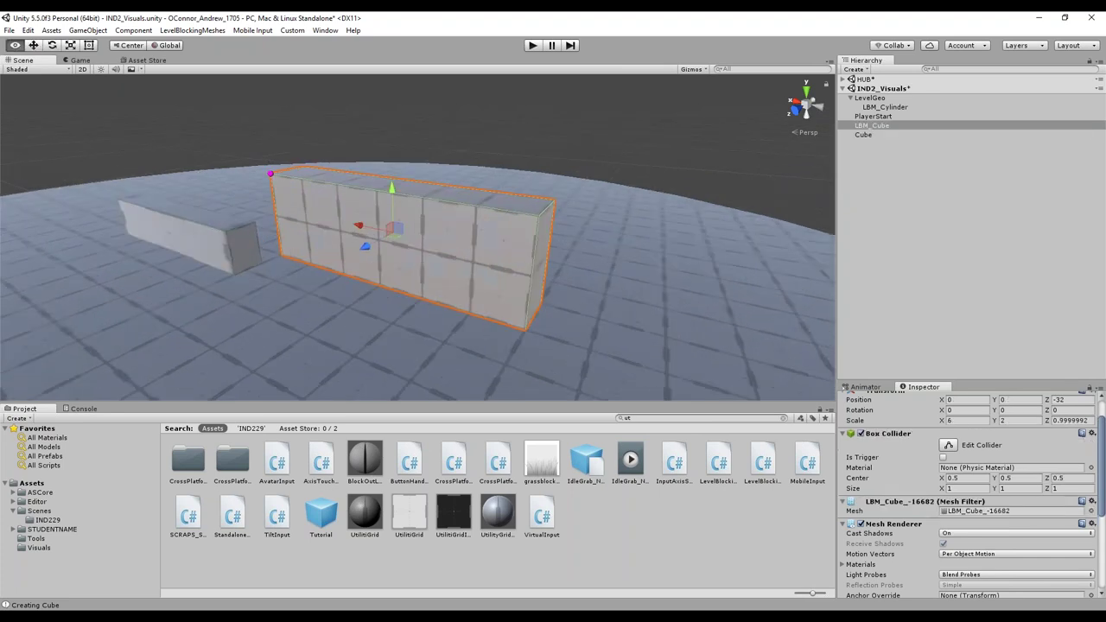
pyautogui.click(128, 46)
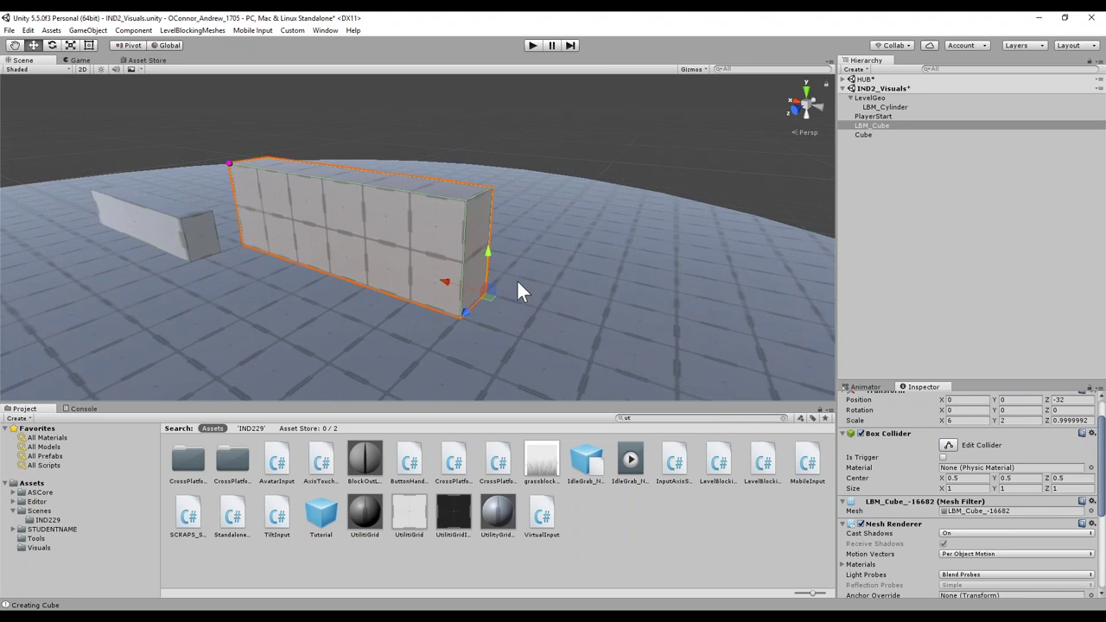
pyautogui.keyDown('alt'); pyautogui.moveTo(505, 289); pyautogui.dragTo(536, 259); pyautogui.keyUp('alt')
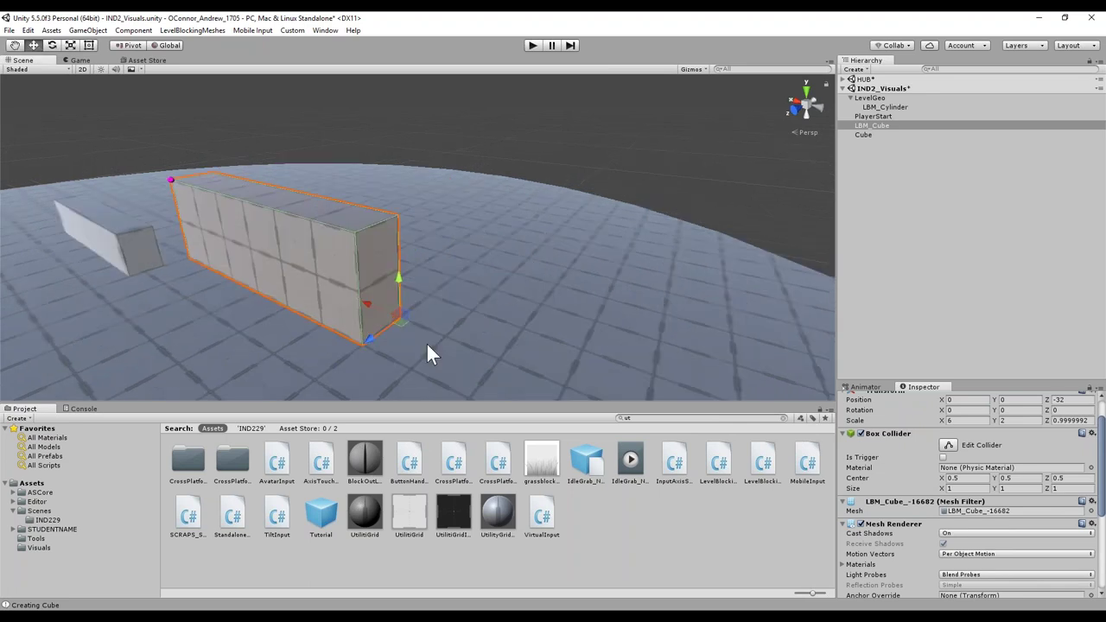
# - Rotate LBM_Cube to 90 degrees around Y about its corner pivot and duplicate it
pyautogui.press('e')
pyautogui.moveTo(404, 335); pyautogui.dragTo(266, 356)
pyautogui.hotkey('ctrl', 'd')
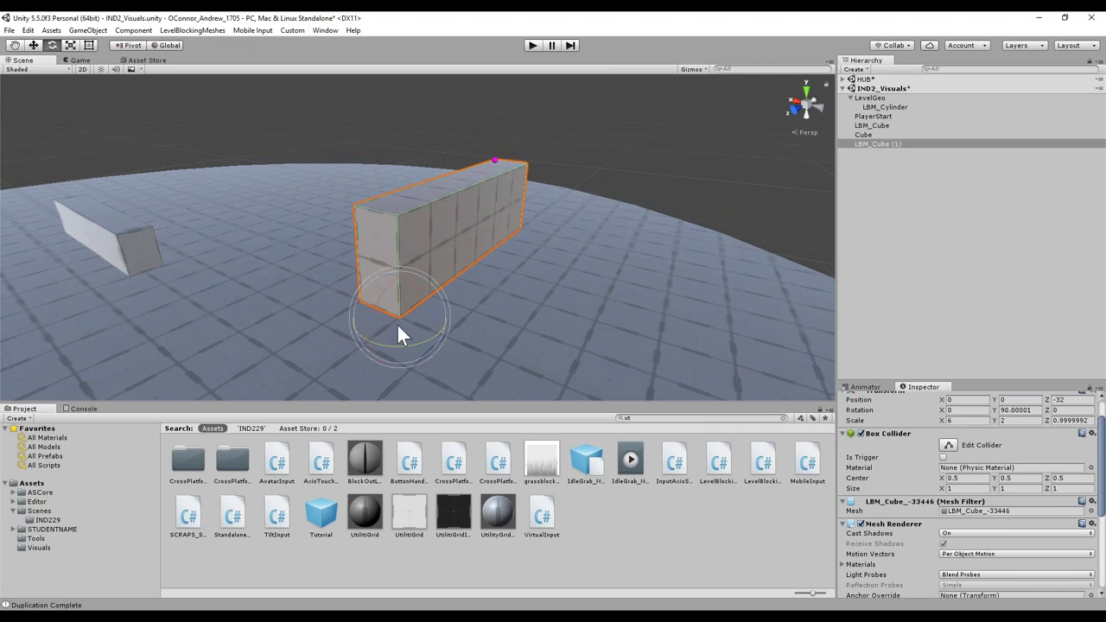
# - Rotate the duplicated wall back to 0 degrees around Y to form a corner with the original
pyautogui.moveTo(432, 362); pyautogui.dragTo(536, 353)
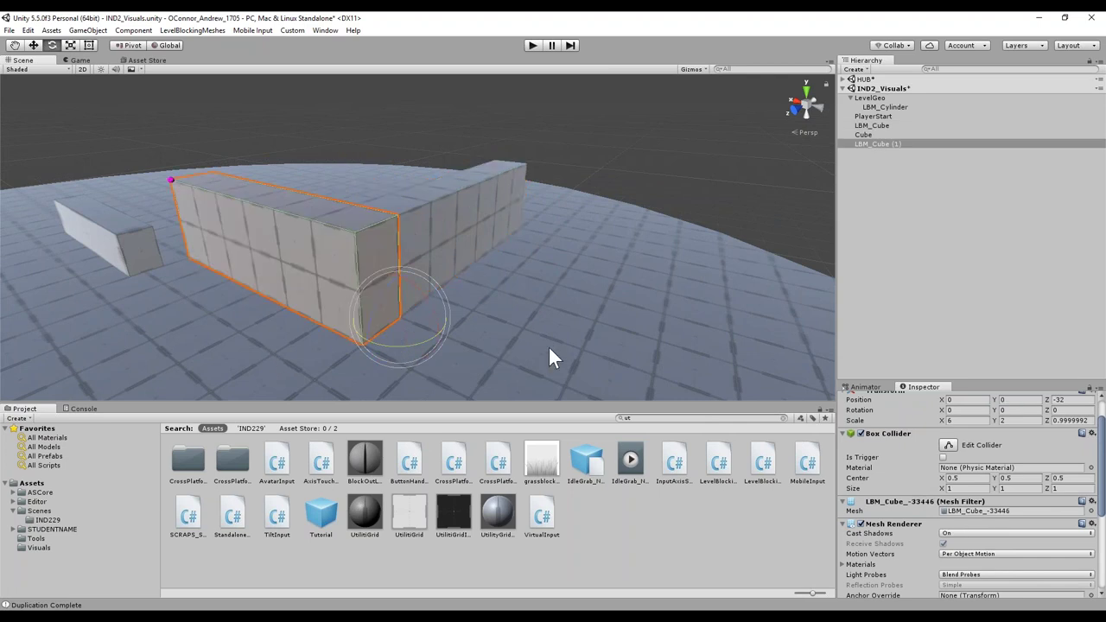
pyautogui.scroll(-3, 547, 345)
pyautogui.moveTo(547, 345); pyautogui.dragTo(567, 169, button='middle')
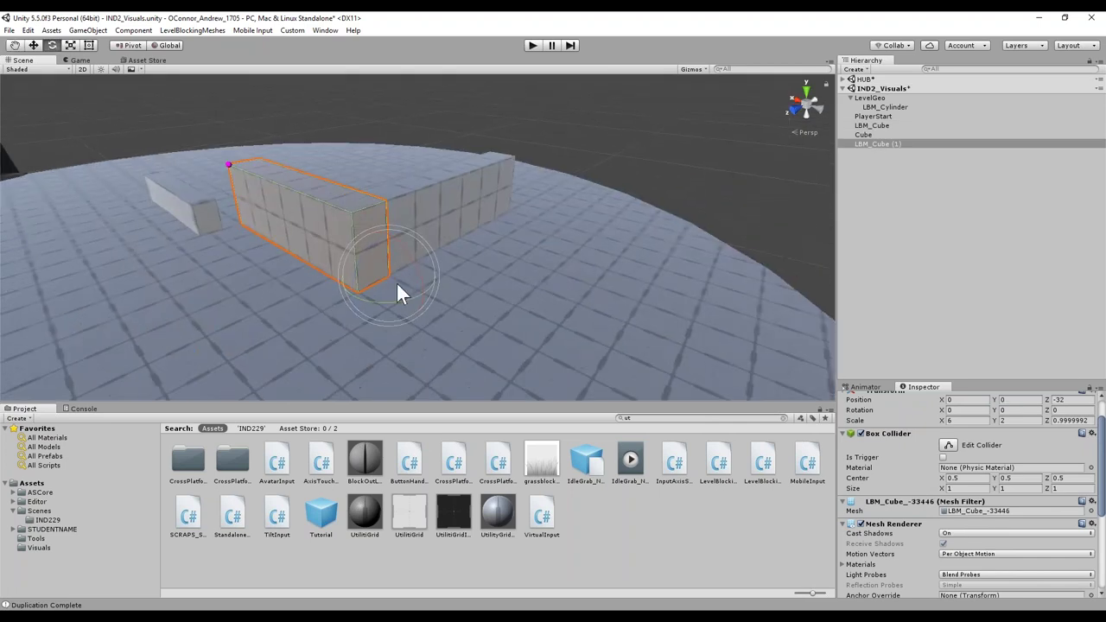
pyautogui.keyDown('ctrl'); pyautogui.moveTo(384, 301); pyautogui.dragTo(435, 187); pyautogui.keyUp('ctrl')
# - Rotate the original LBM_Cube to 180 degrees around Y and move it to Z -31, in line with its copy
pyautogui.click(436, 197)
pyautogui.moveTo(397, 308); pyautogui.dragTo(270, 335)
pyautogui.press('w')
pyautogui.moveTo(359, 293); pyautogui.dragTo(328, 299)
pyautogui.press('f')
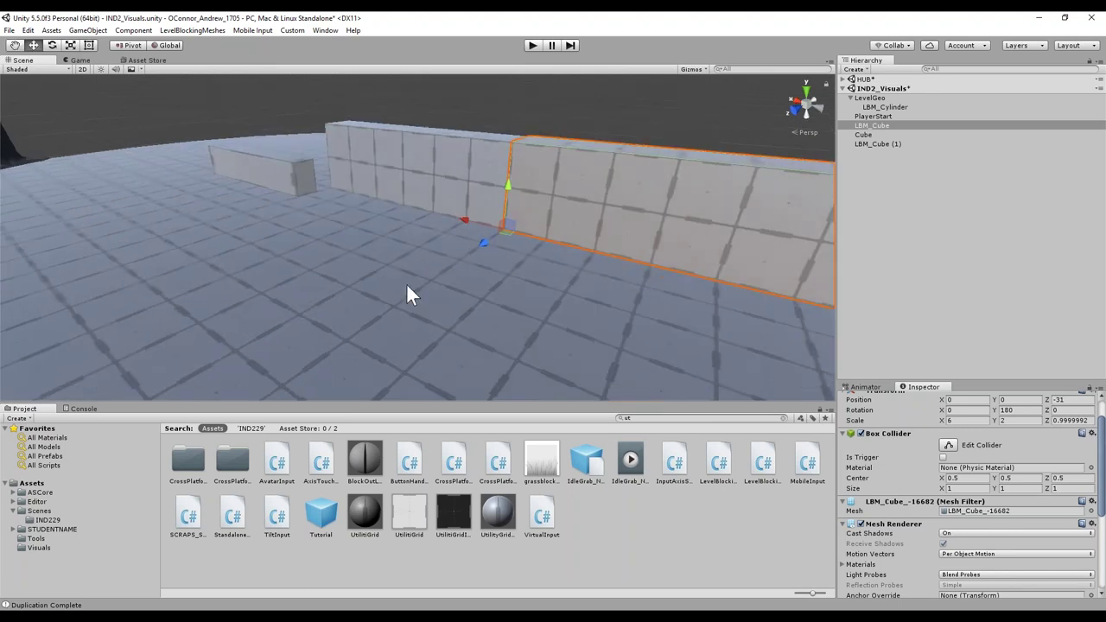
# - Rotate LBM_Cube to 225 degrees around Y so it angles away from its copy
pyautogui.press('e')
pyautogui.moveTo(511, 250); pyautogui.dragTo(498, 210)
pyautogui.press('t')
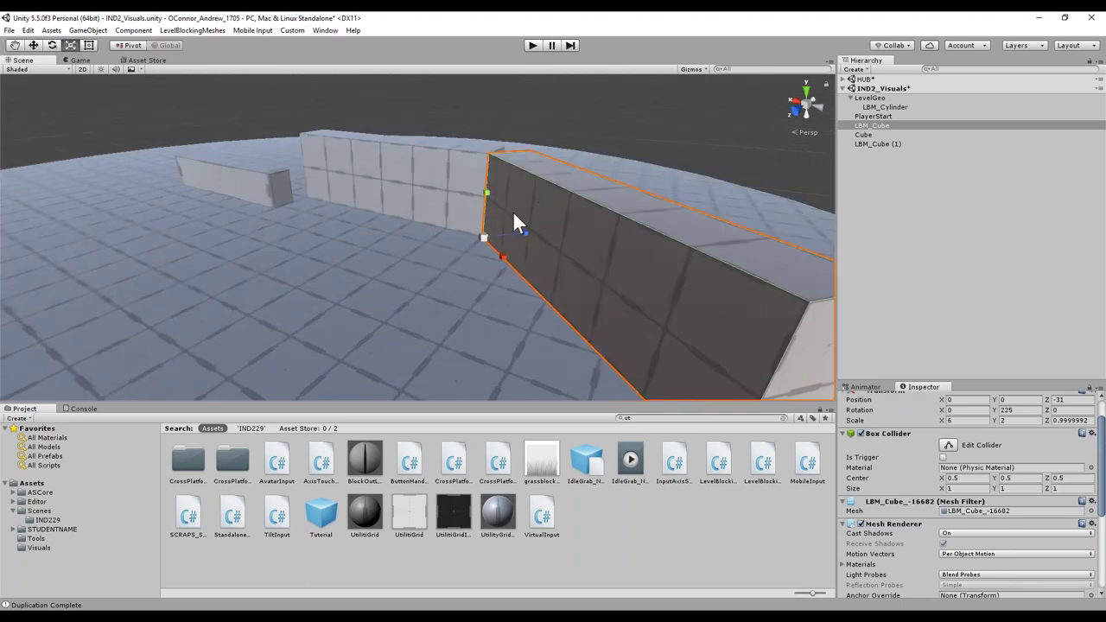
# - Shorten the angled LBM_Cube to a scale of 3 along X and deselect it
pyautogui.moveTo(503, 261); pyautogui.dragTo(491, 249)
pyautogui.keyDown('alt'); pyautogui.moveTo(561, 246); pyautogui.dragTo(381, 253); pyautogui.keyUp('alt')
pyautogui.click(591, 190)
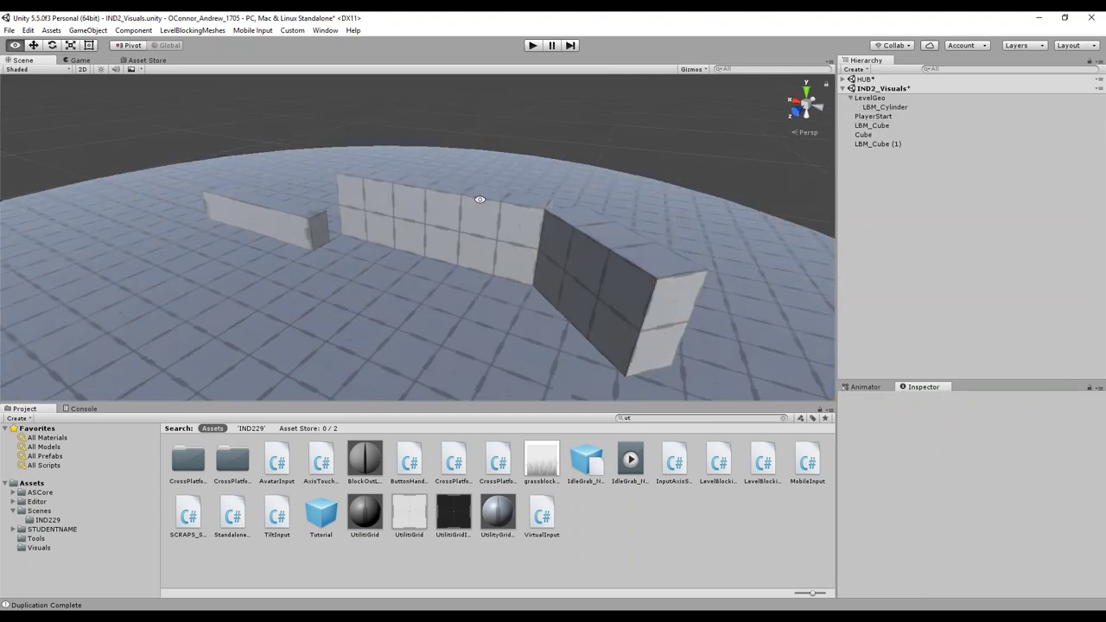
# - Duplicate the LBM_Cube (1) wall and rotate the copy to 90 degrees around Y about its corner pivot
pyautogui.click(428, 233)
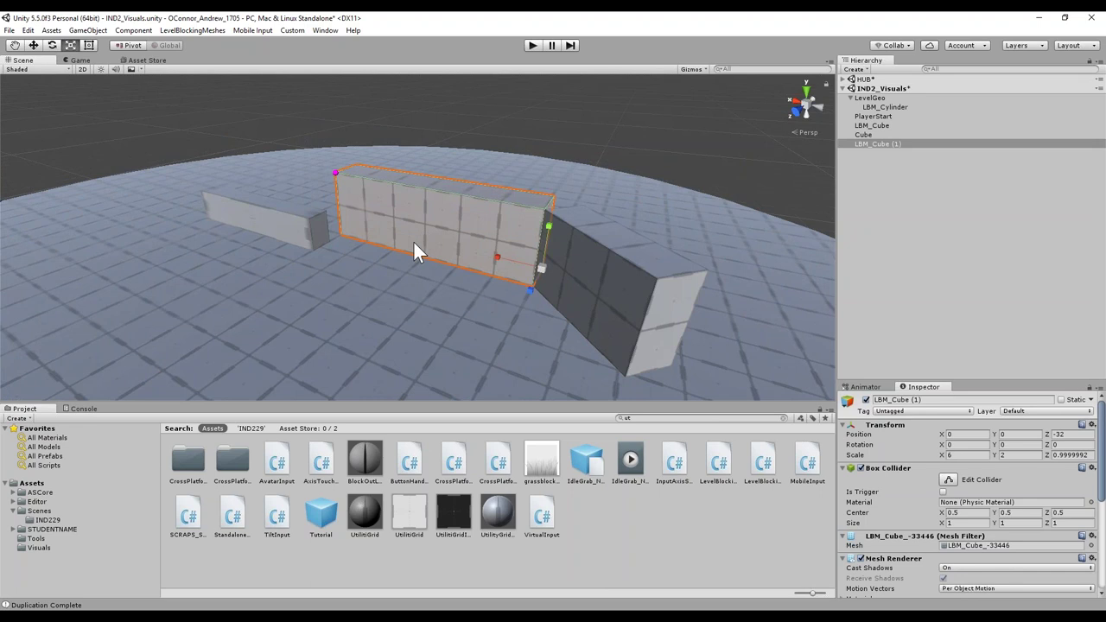
pyautogui.click(413, 241)
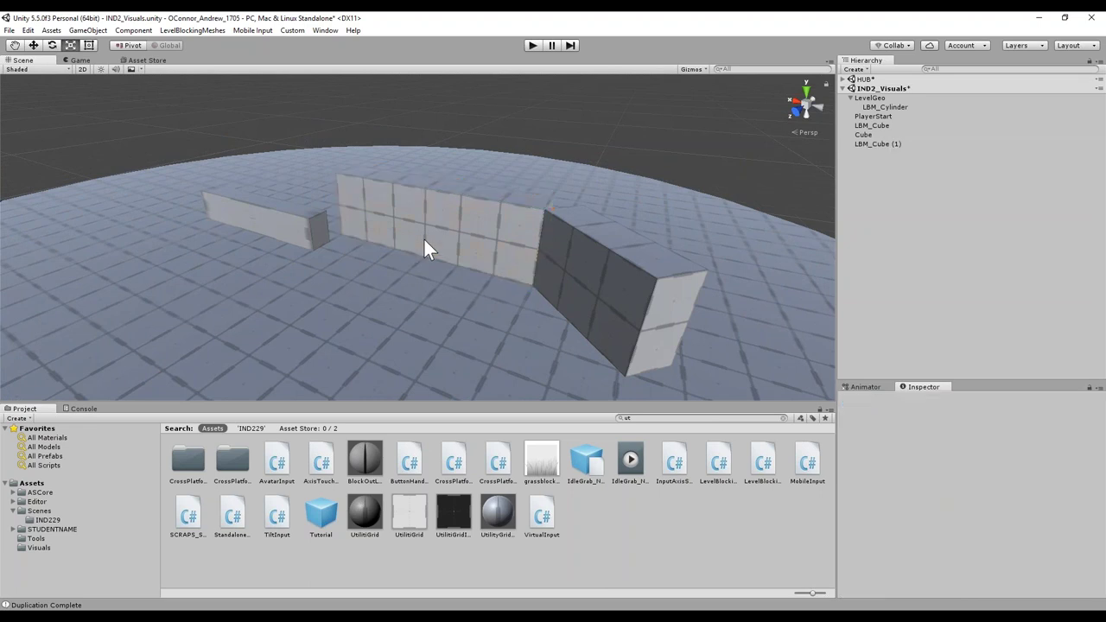
pyautogui.click(482, 218)
pyautogui.hotkey('ctrl', 'd')
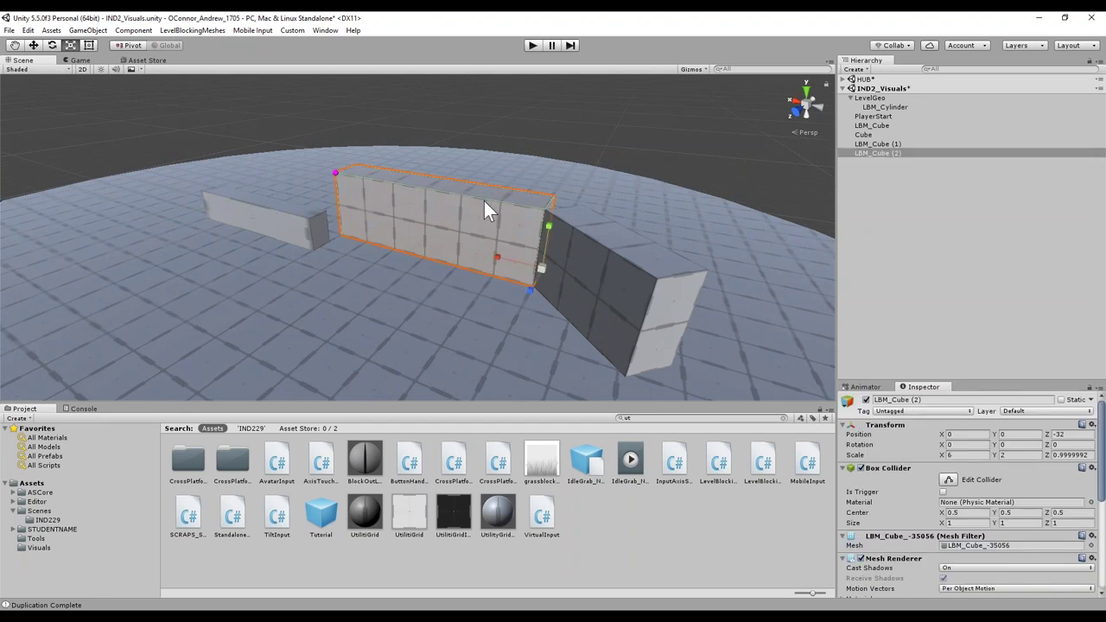
pyautogui.press('e')
pyautogui.moveTo(511, 280)
pyautogui.keyDown('alt'); pyautogui.mouseDown()
pyautogui.moveTo(491, 282)
pyautogui.moveTo(499, 278)
pyautogui.mouseUp(); pyautogui.keyUp('alt')
pyautogui.keyDown('ctrl'); pyautogui.moveTo(309, 348); pyautogui.dragTo(188, 380); pyautogui.keyUp('ctrl')
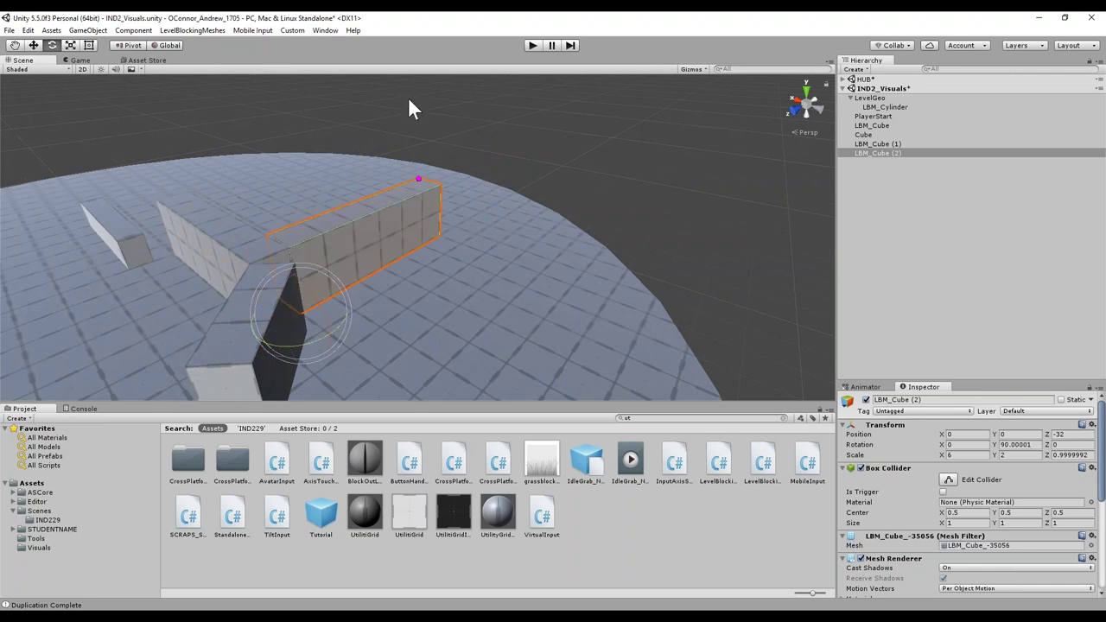
pyautogui.click(384, 130)
# - Duplicate the standard Cube and move the copy along X to 3.38 so it continues the original wall
pyautogui.keyDown('alt'); pyautogui.moveTo(333, 216); pyautogui.dragTo(259, 219); pyautogui.keyUp('alt')
pyautogui.scroll(3, 405, 215)
pyautogui.scroll(-5, 285, 219)
pyautogui.click(313, 194)
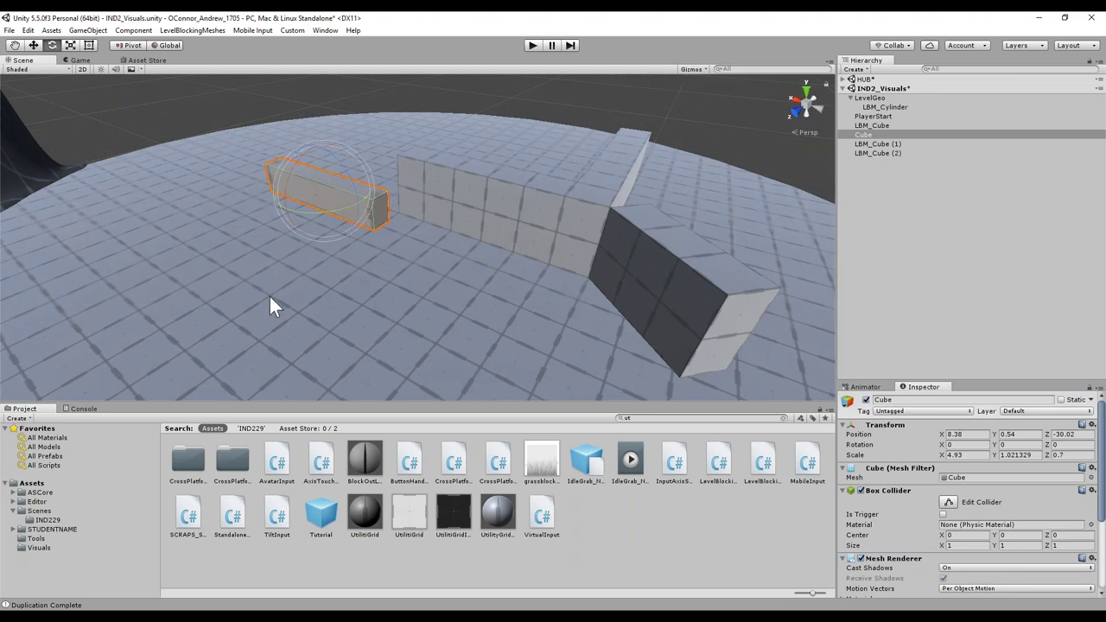
pyautogui.press('w')
pyautogui.hotkey('ctrl', 'd')
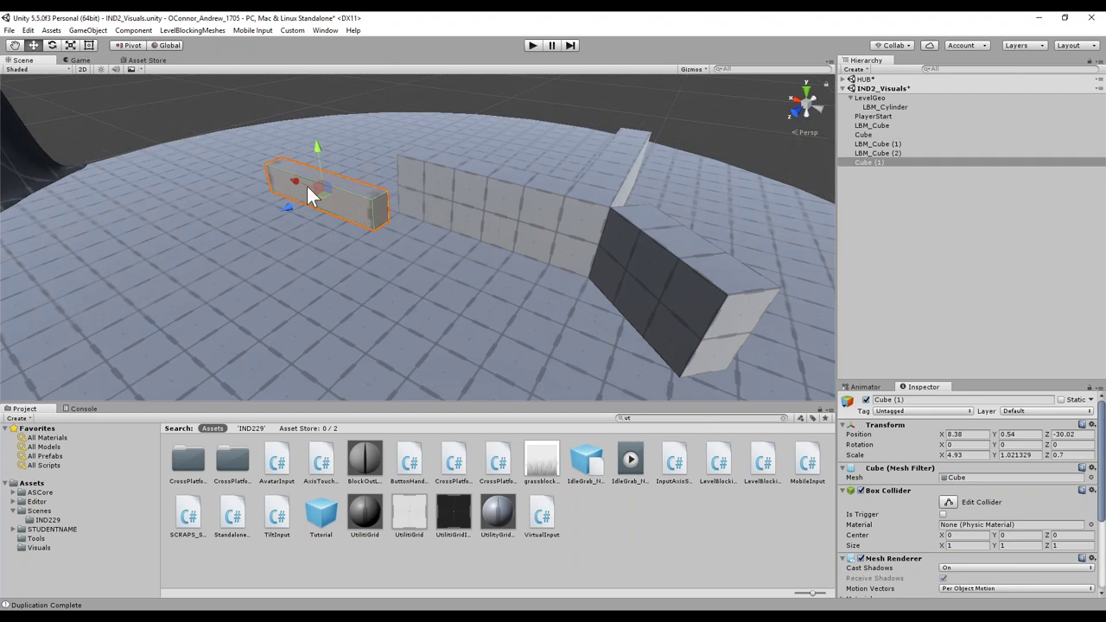
pyautogui.moveTo(292, 181); pyautogui.dragTo(397, 221)
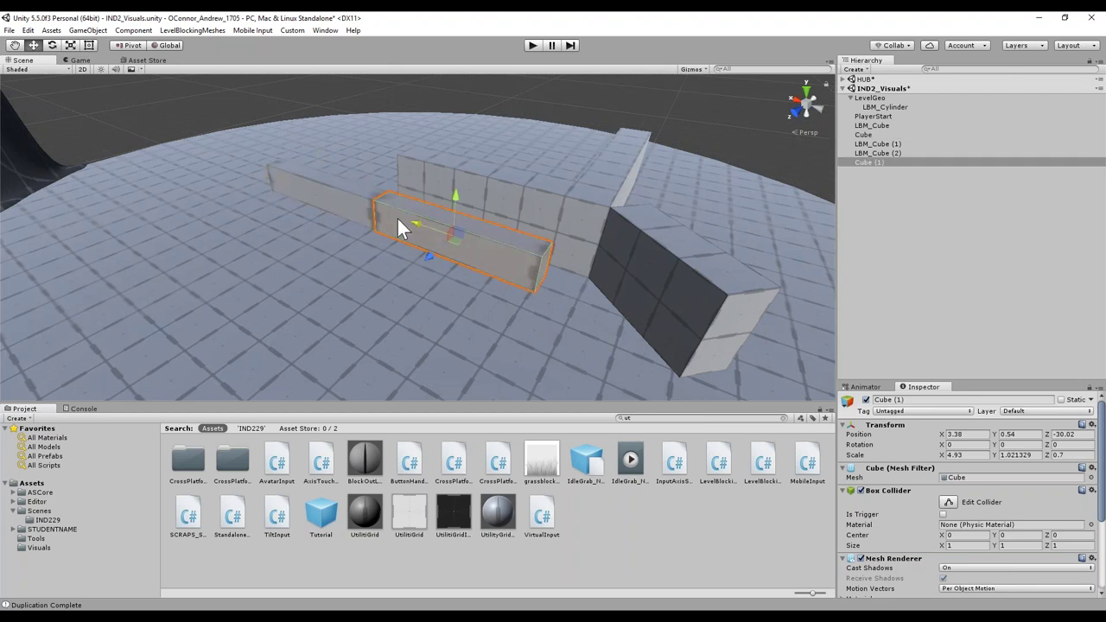
# - Rotate Cube (1) to 90 degrees around Y and move it along X and Z to form a corner with Cube
pyautogui.press('e')
pyautogui.moveTo(455, 261); pyautogui.dragTo(297, 289)
pyautogui.press('w')
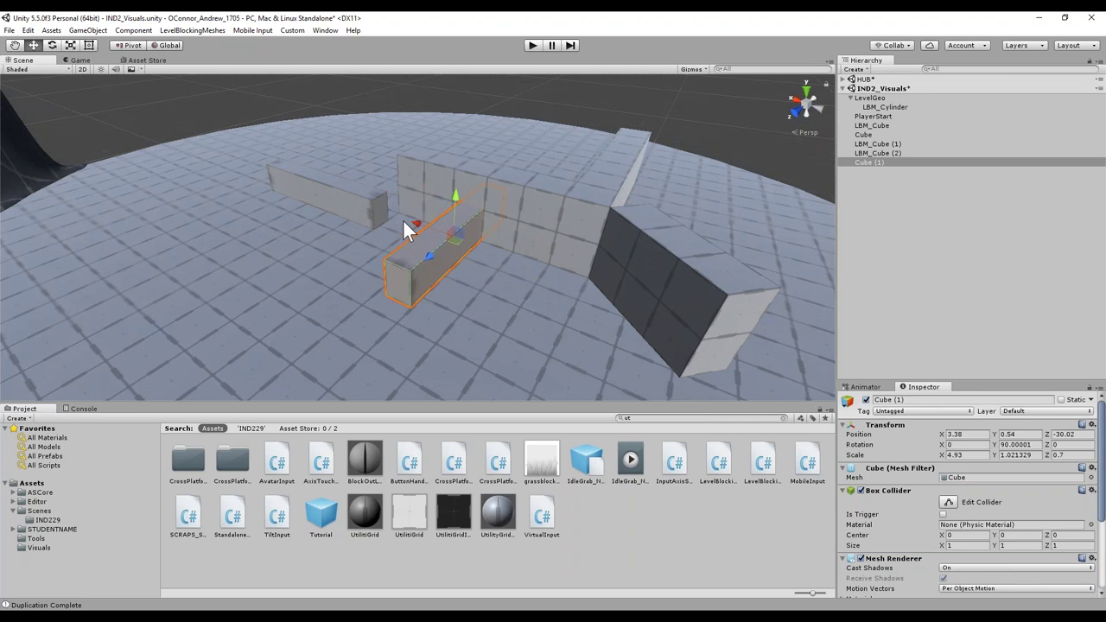
pyautogui.moveTo(393, 218); pyautogui.dragTo(344, 207)
pyautogui.keyDown('ctrl'); pyautogui.moveTo(326, 247); pyautogui.dragTo(325, 249); pyautogui.keyUp('ctrl')
# - Open the snap settings for the original Cube and snap its position to the grid along Y
pyautogui.keyDown('alt'); pyautogui.moveTo(441, 265); pyautogui.dragTo(774, 333); pyautogui.keyUp('alt')
pyautogui.keyDown('alt'); pyautogui.scroll(3, 544, 279); pyautogui.keyUp('alt')
pyautogui.keyDown('alt'); pyautogui.moveTo(573, 240); pyautogui.dragTo(526, 228); pyautogui.keyUp('alt')
pyautogui.click(526, 228)
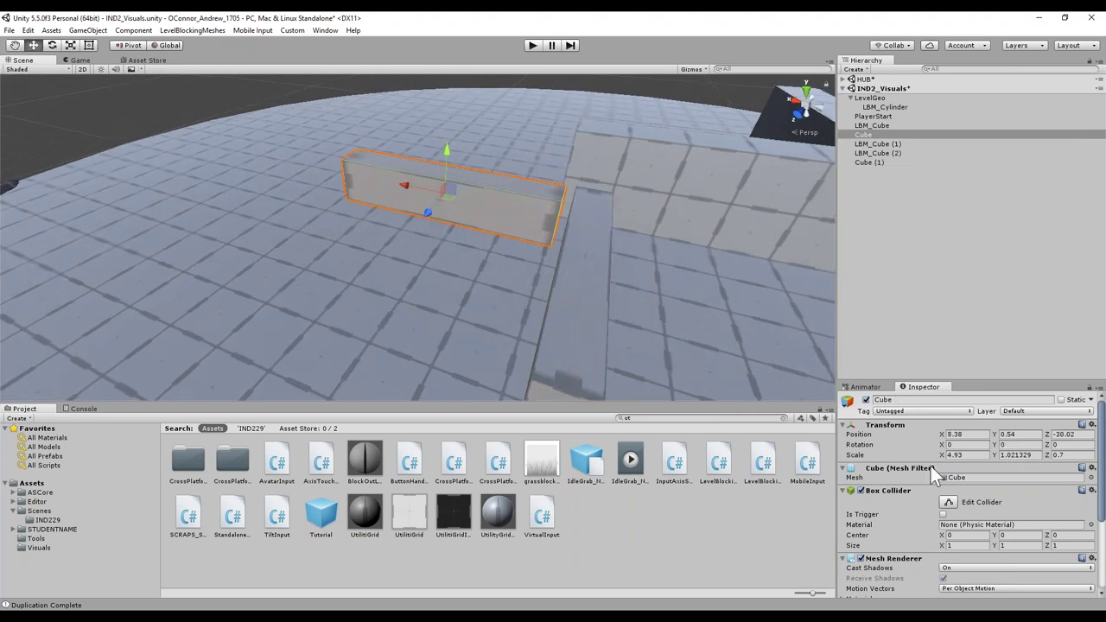
pyautogui.click(993, 426)
pyautogui.click(32, 35)
pyautogui.click(43, 365)
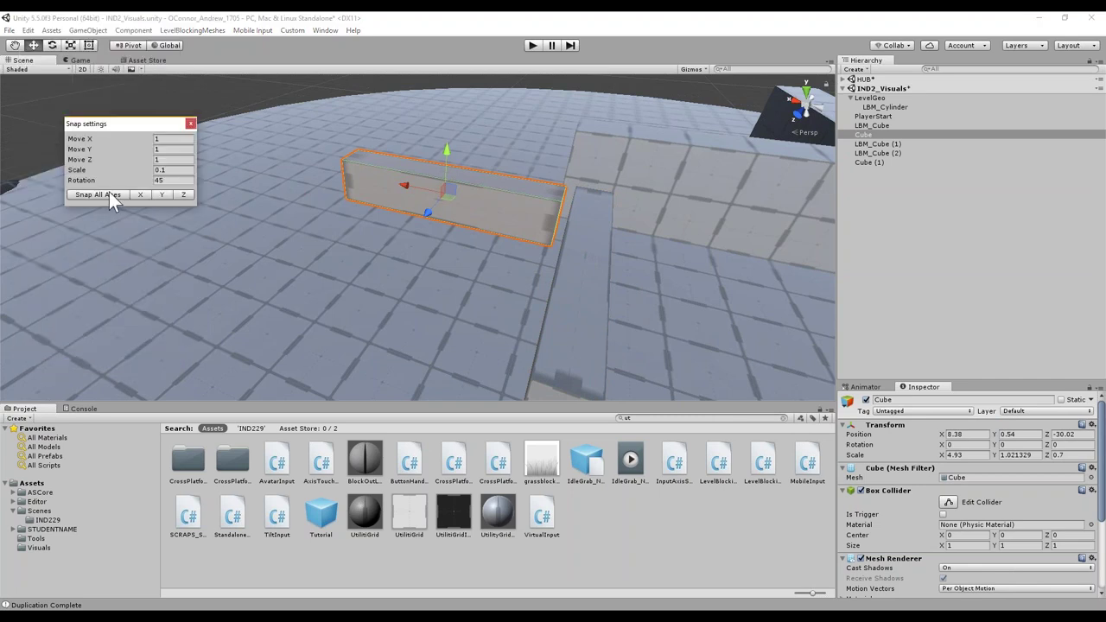
pyautogui.click(162, 194)
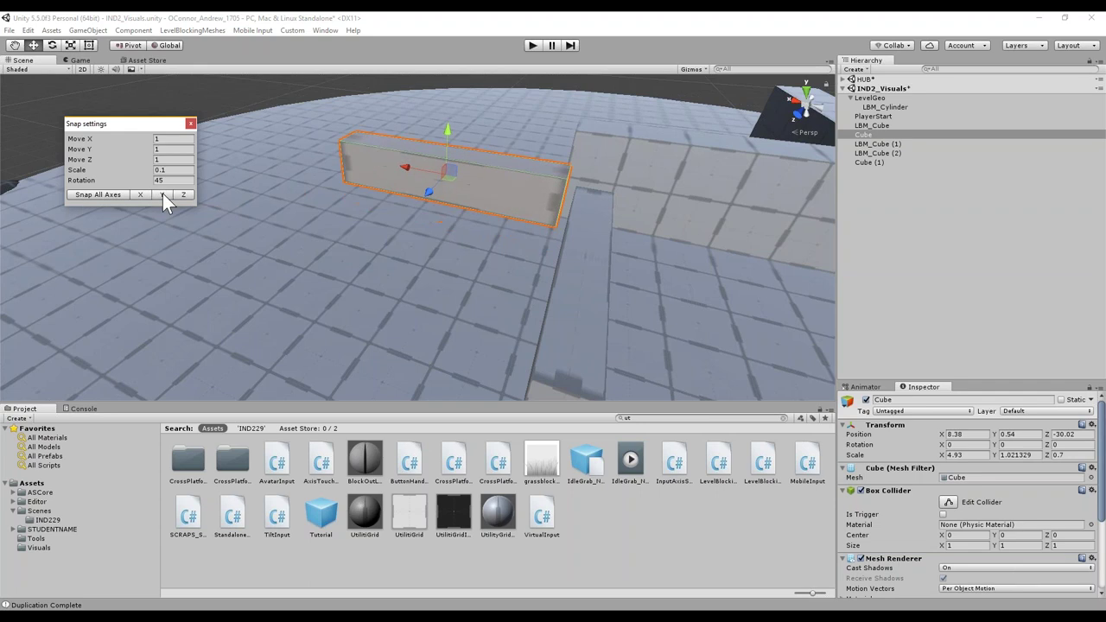
# - Set the original Cube's Y position to 0.5 and snap it to the grid along X and Z
pyautogui.click(1008, 434)
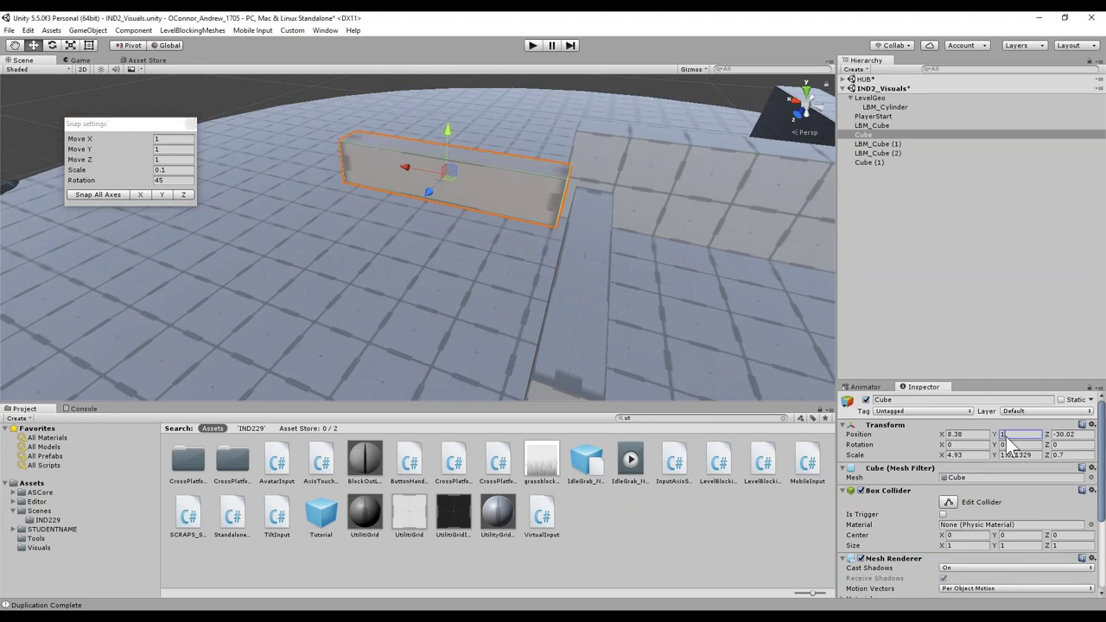
pyautogui.write('0')
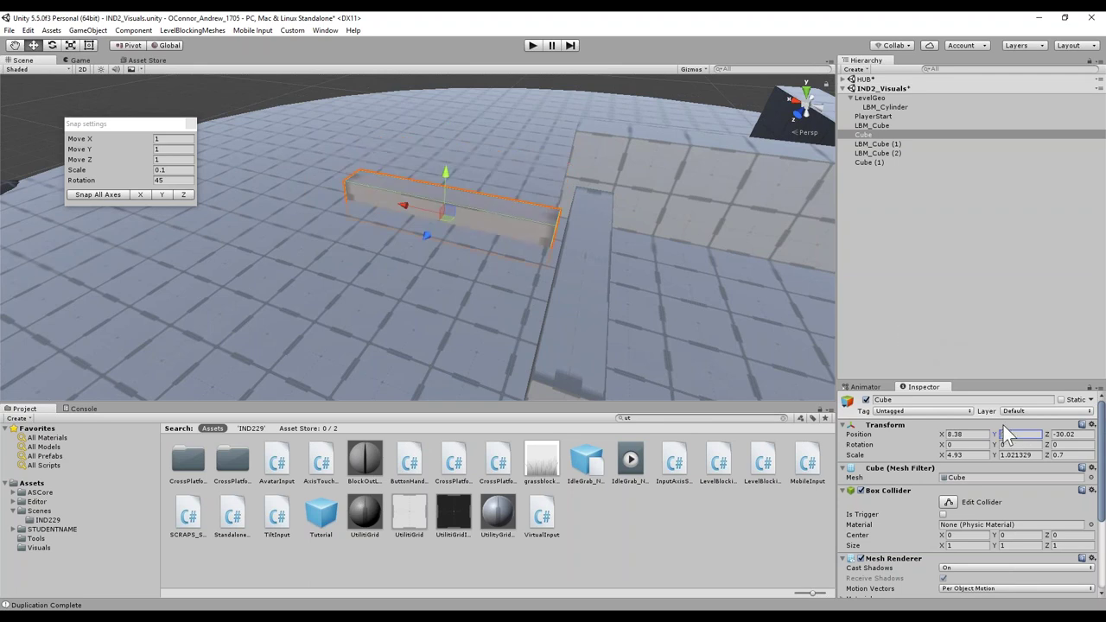
pyautogui.write('1')
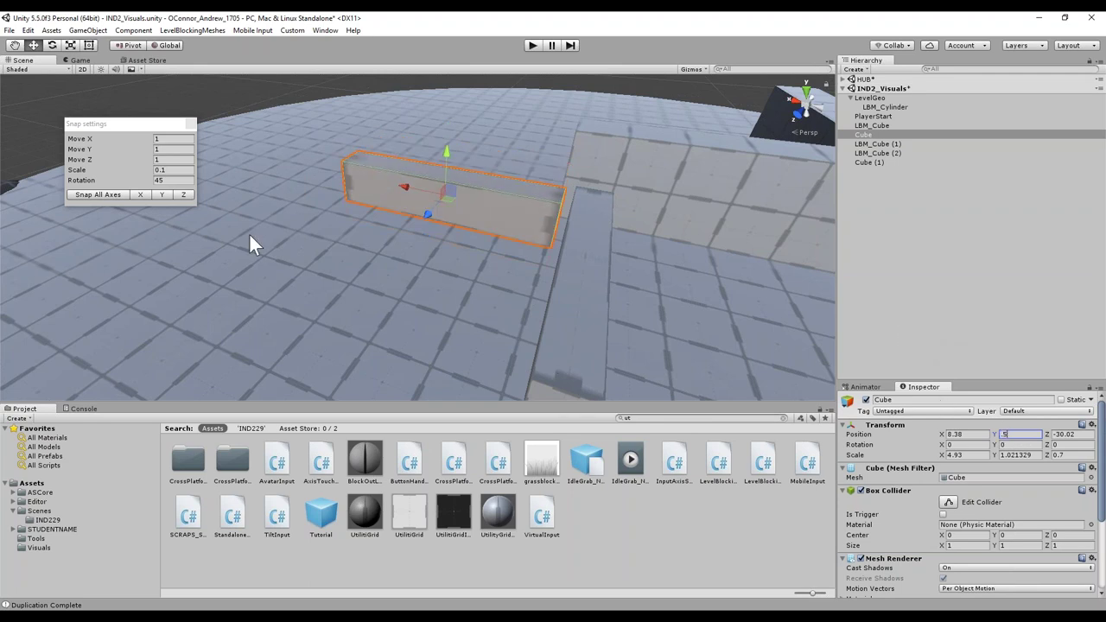
pyautogui.click(139, 194)
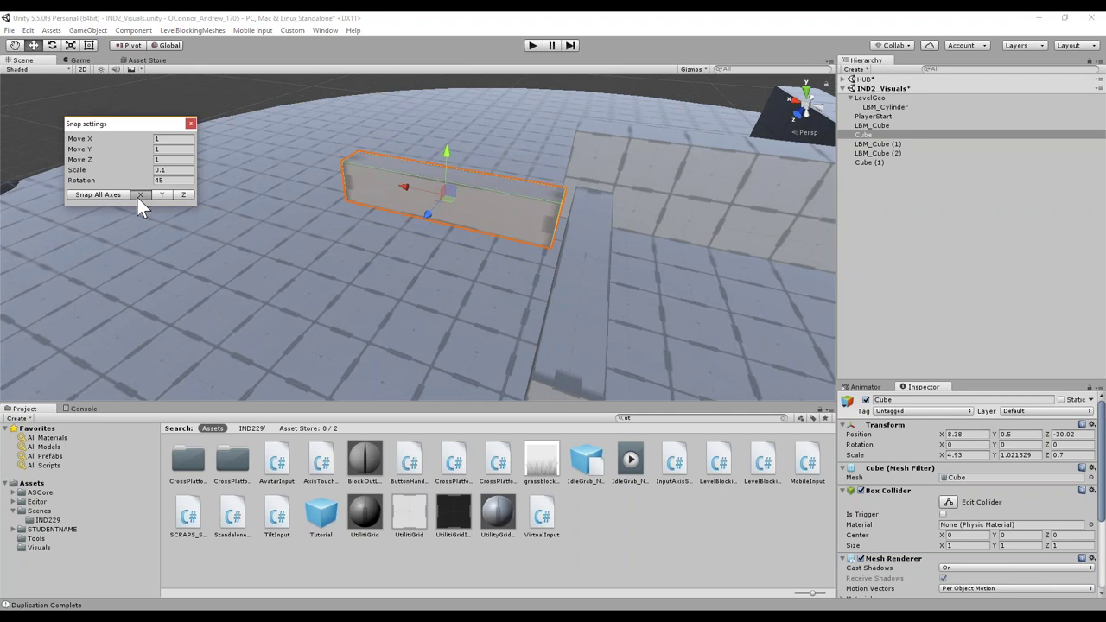
pyautogui.click(183, 194)
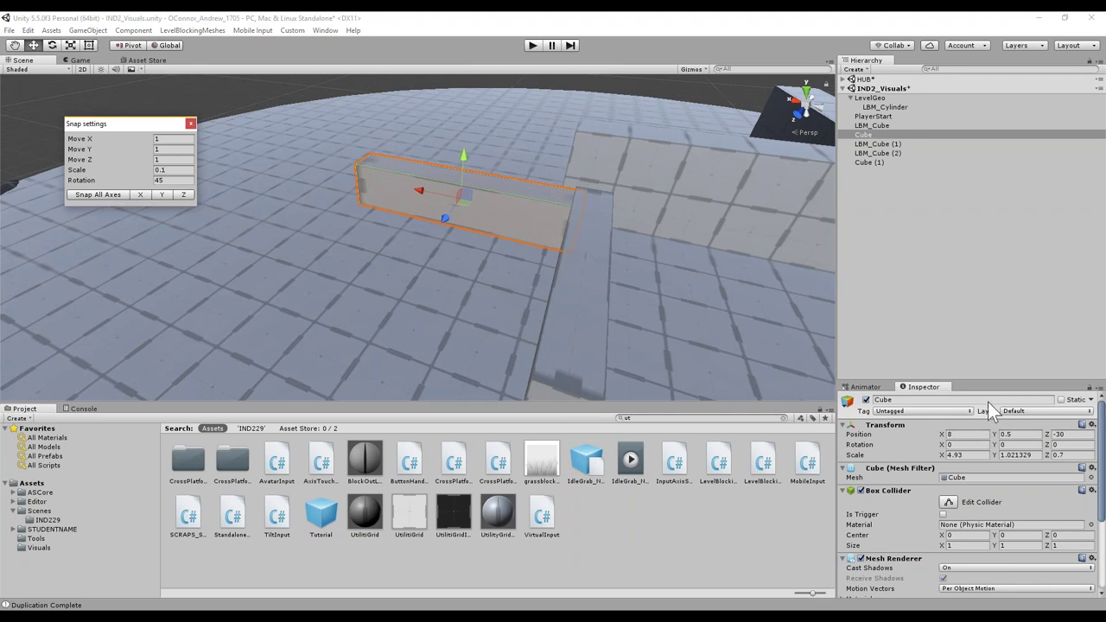
# - Snap Cube (1) to the grid along X and Z and set its Y position to 0.5
pyautogui.click(573, 271)
pyautogui.click(141, 195)
pyautogui.click(183, 195)
pyautogui.click(1009, 433)
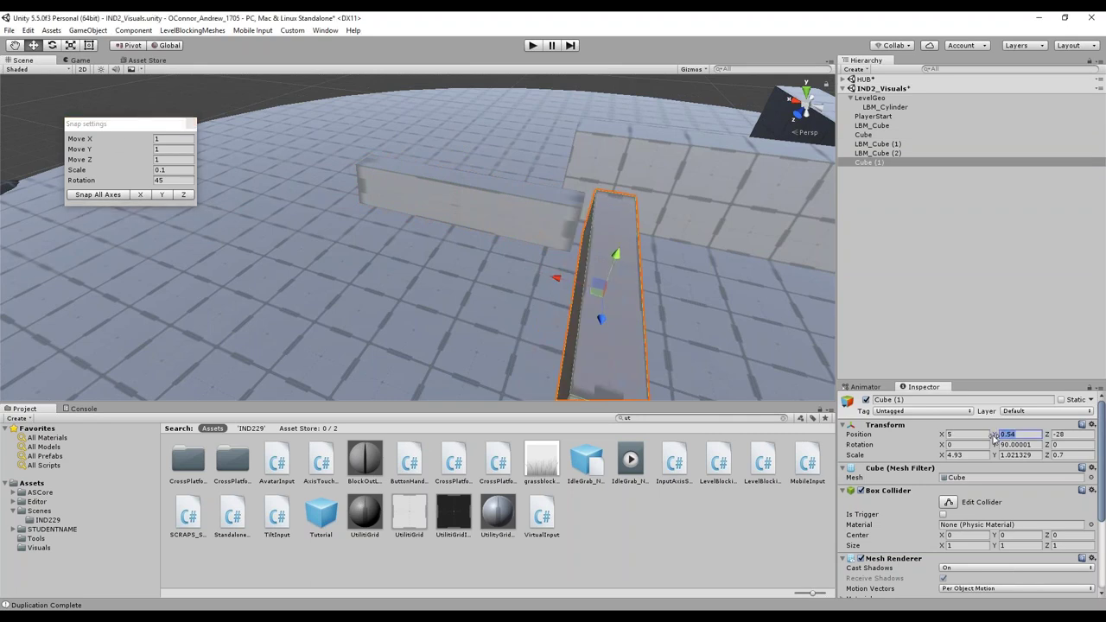
pyautogui.write('.5')
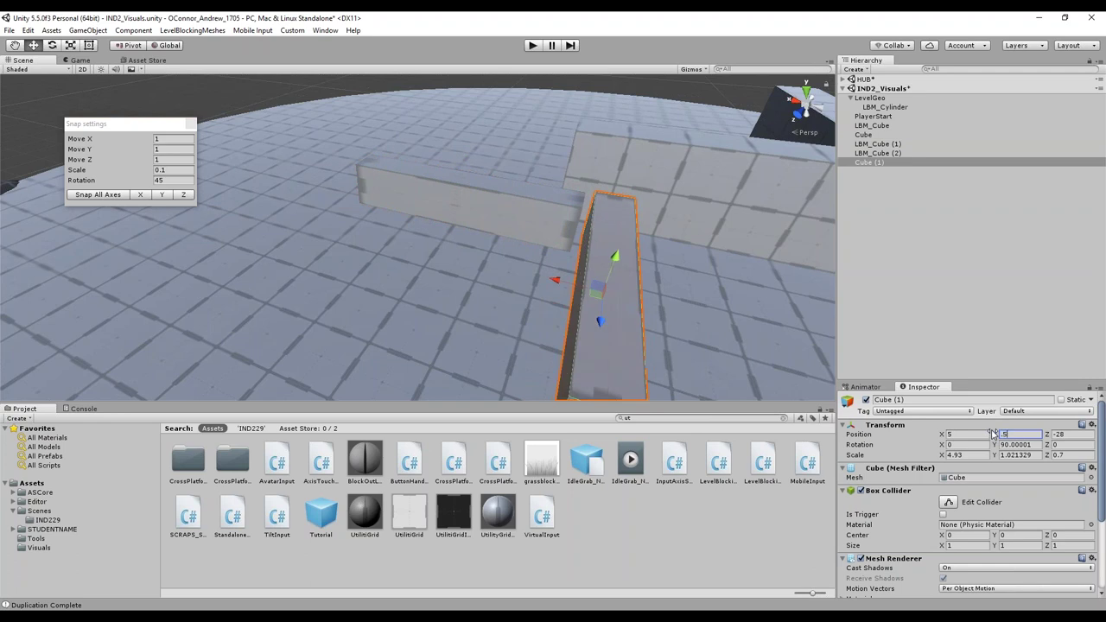
pyautogui.press('Return')
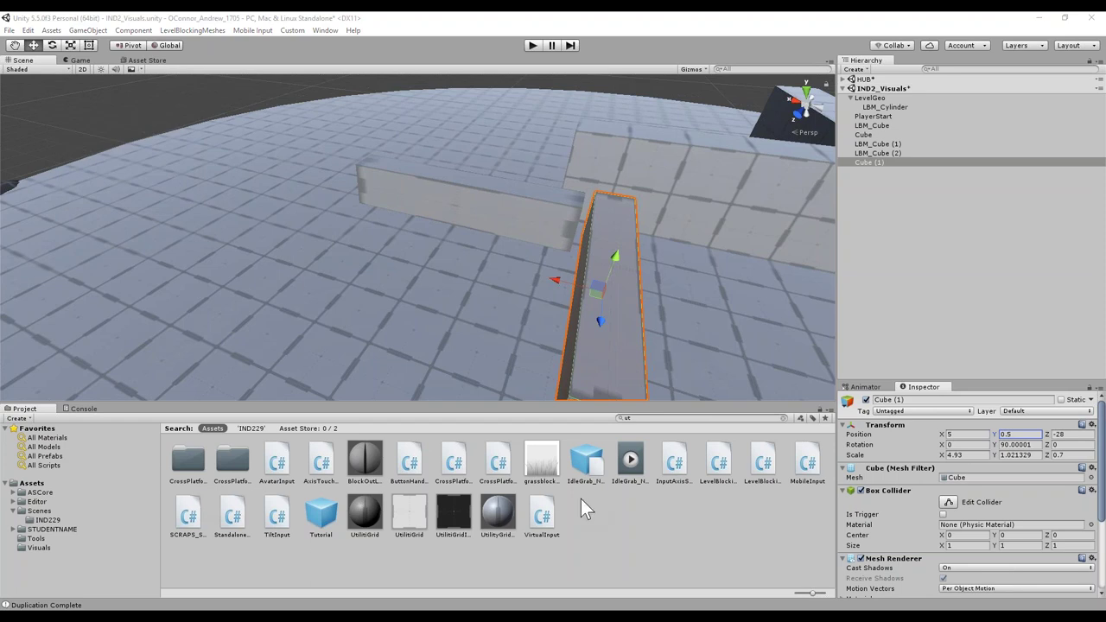
# - Try to close the corner gap by moving Cube (1) without snapping to X 5.208, and undo the move
pyautogui.click(644, 248)
pyautogui.click(605, 292)
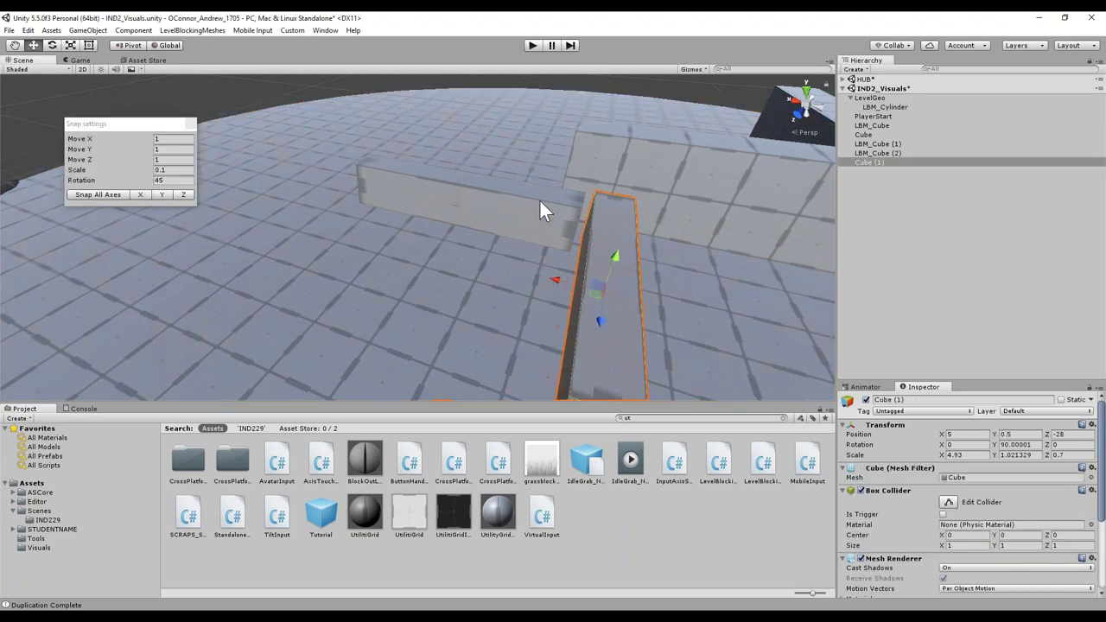
pyautogui.click(538, 212)
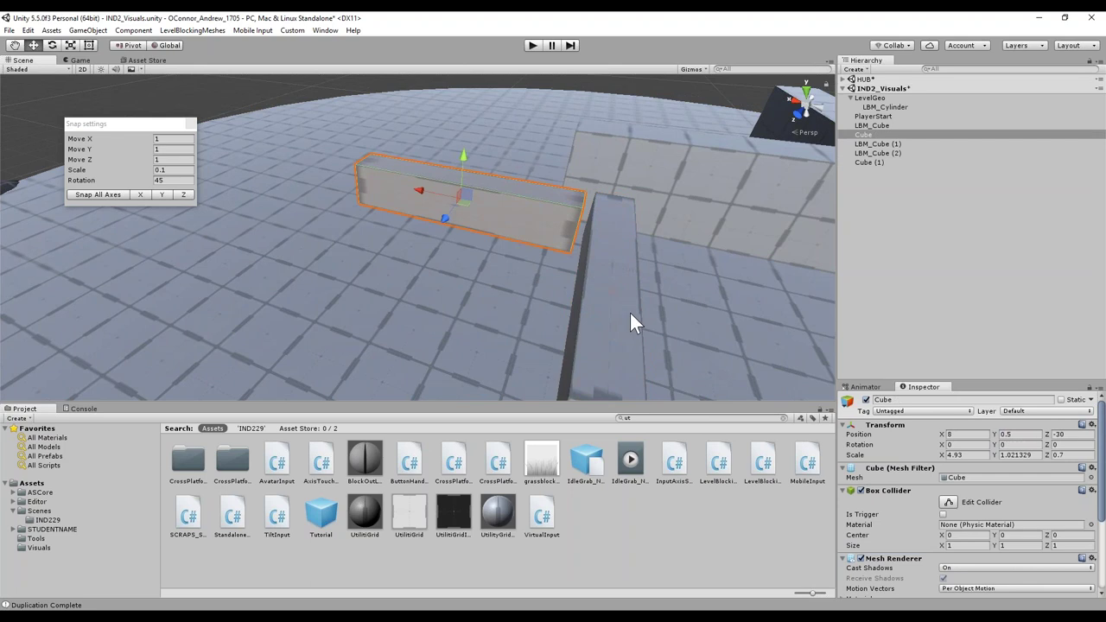
pyautogui.click(630, 314)
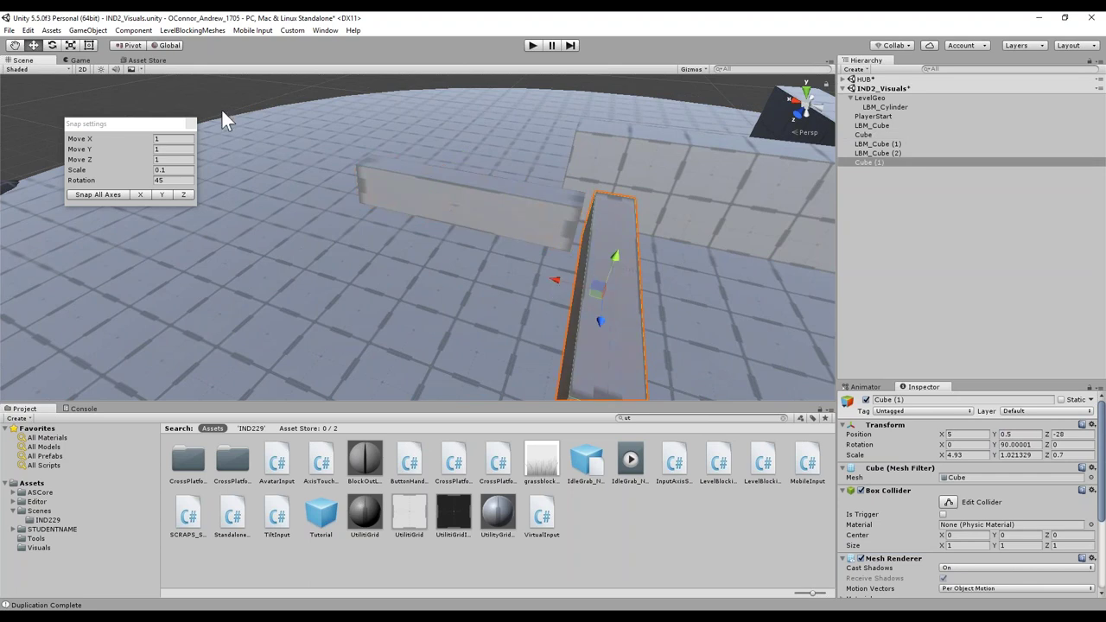
pyautogui.click(165, 149)
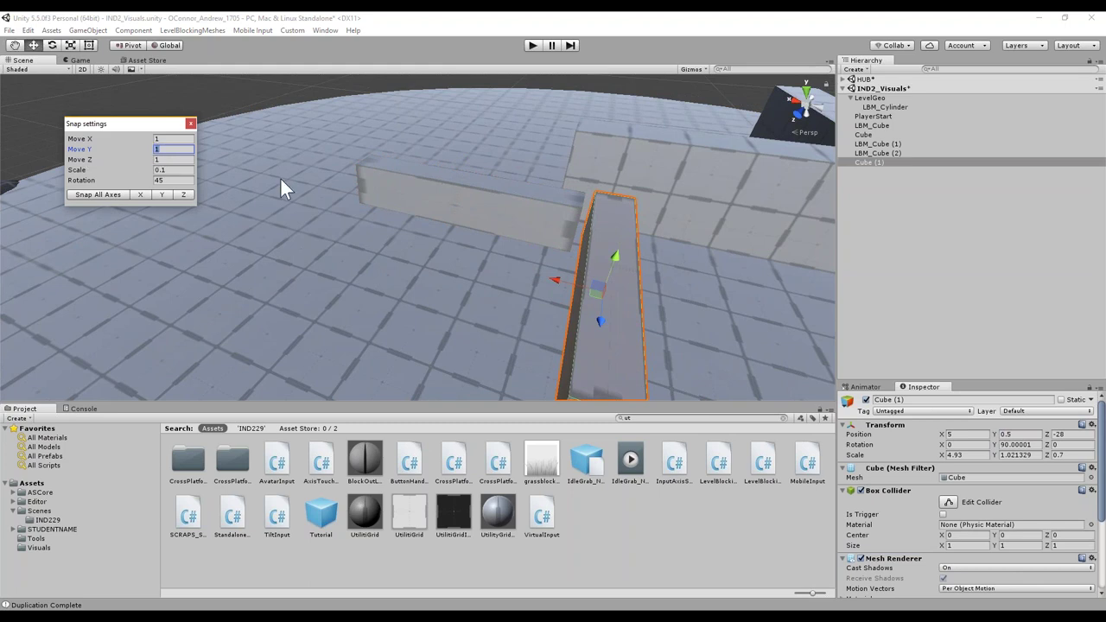
pyautogui.moveTo(553, 279); pyautogui.dragTo(538, 280)
pyautogui.keyDown('alt'); pyautogui.moveTo(587, 201); pyautogui.dragTo(615, 188, button='right'); pyautogui.keyUp('alt')
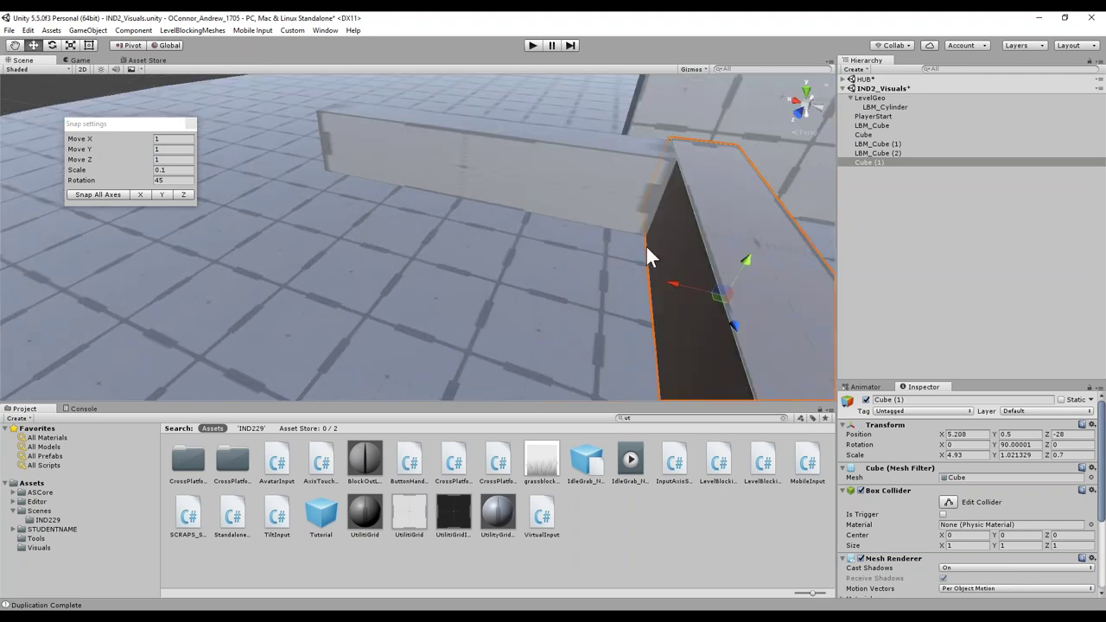
pyautogui.hotkey('ctrl', 'z')
pyautogui.scroll(-3, 618, 178)
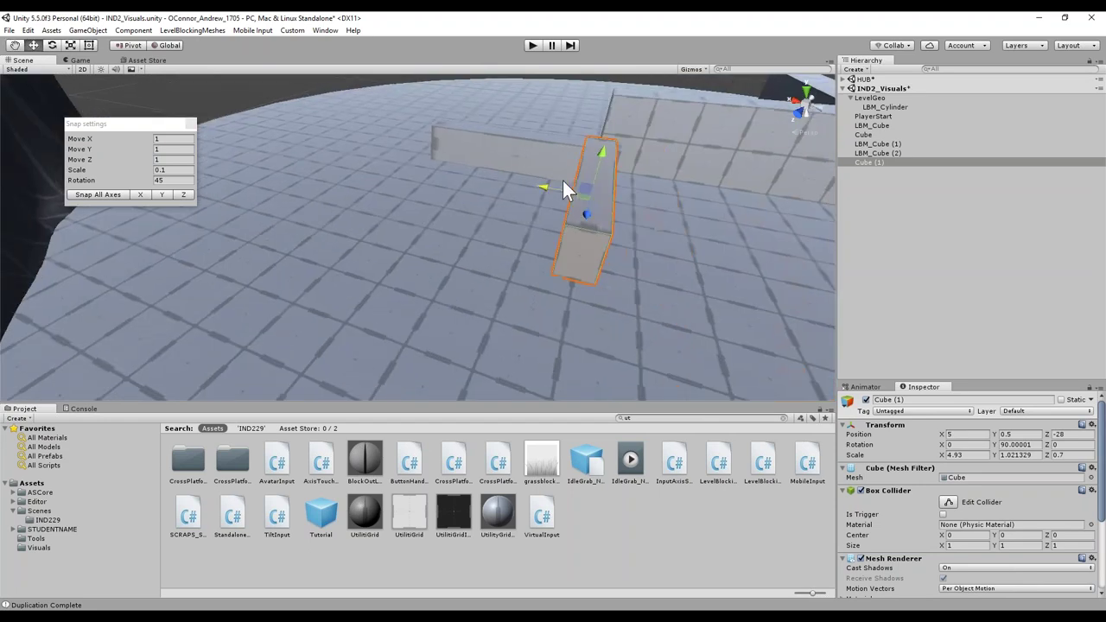
# - Set the X, Y and Z move snap to 0.5 and move Cube (1) along X in those increments to meet Cube
pyautogui.click(160, 159)
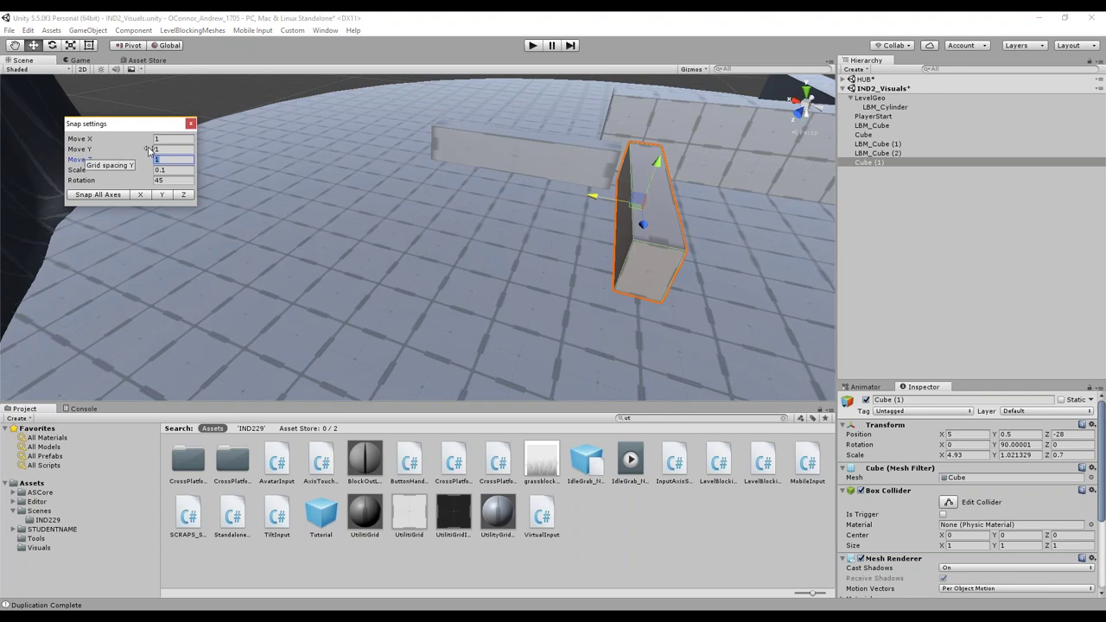
pyautogui.click(159, 137)
pyautogui.write('.5')
pyautogui.press('Tab')
pyautogui.write('.5')
pyautogui.press('Tab')
pyautogui.write('.5')
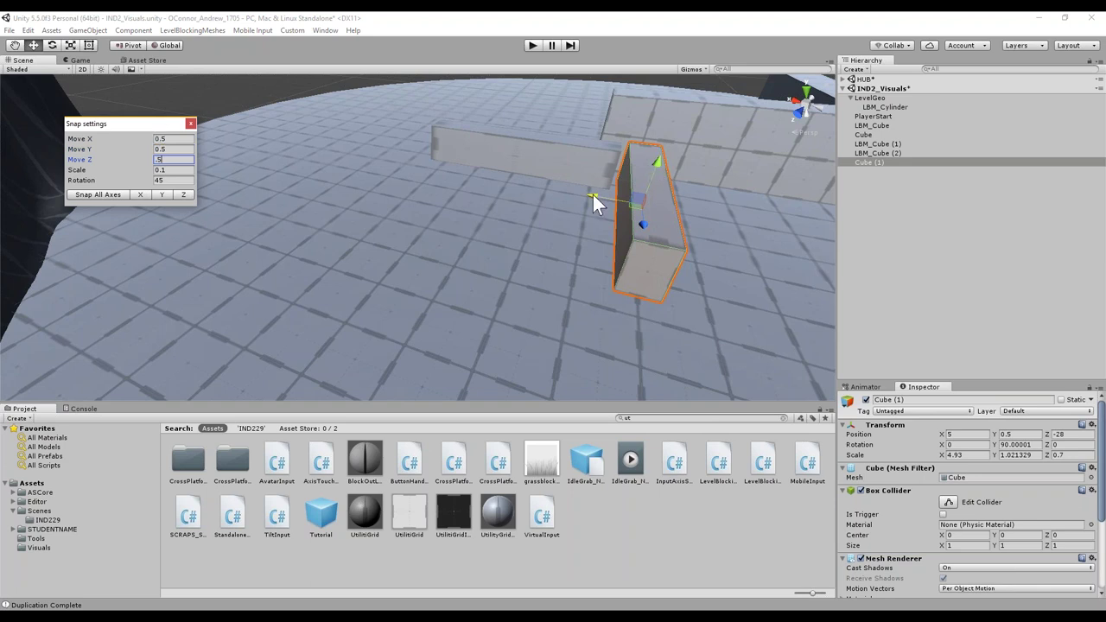
pyautogui.moveTo(590, 195); pyautogui.dragTo(658, 321)
pyautogui.moveTo(601, 286); pyautogui.dragTo(610, 230)
# - Select the angled LBM_Cube and set its Z scale to exactly 1
pyautogui.click(610, 230)
pyautogui.click(620, 252)
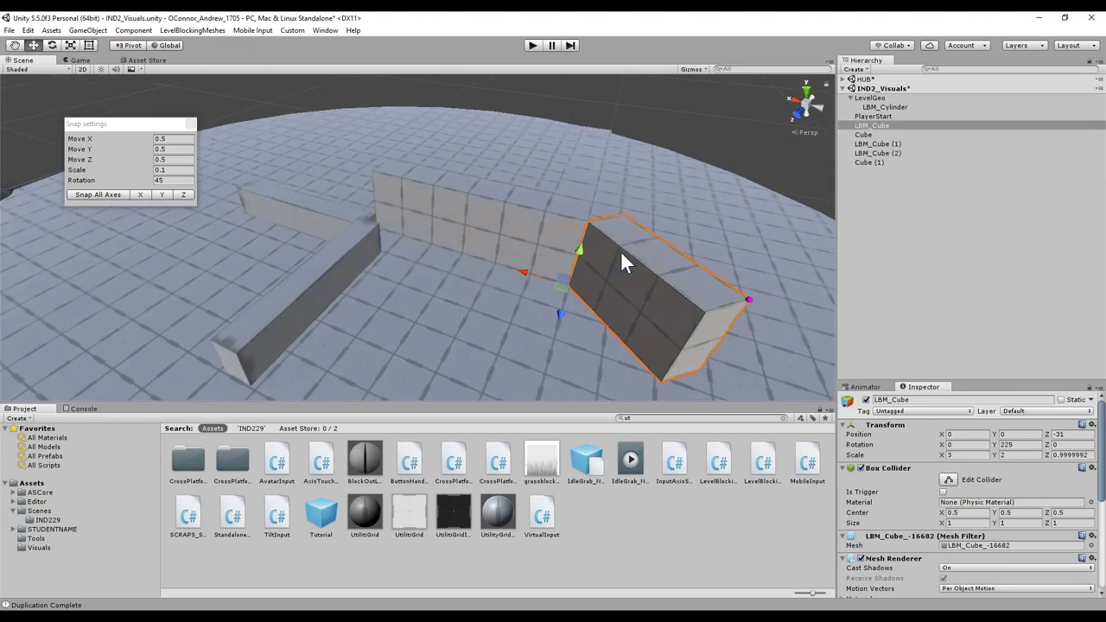
pyautogui.click(635, 315)
pyautogui.click(556, 234)
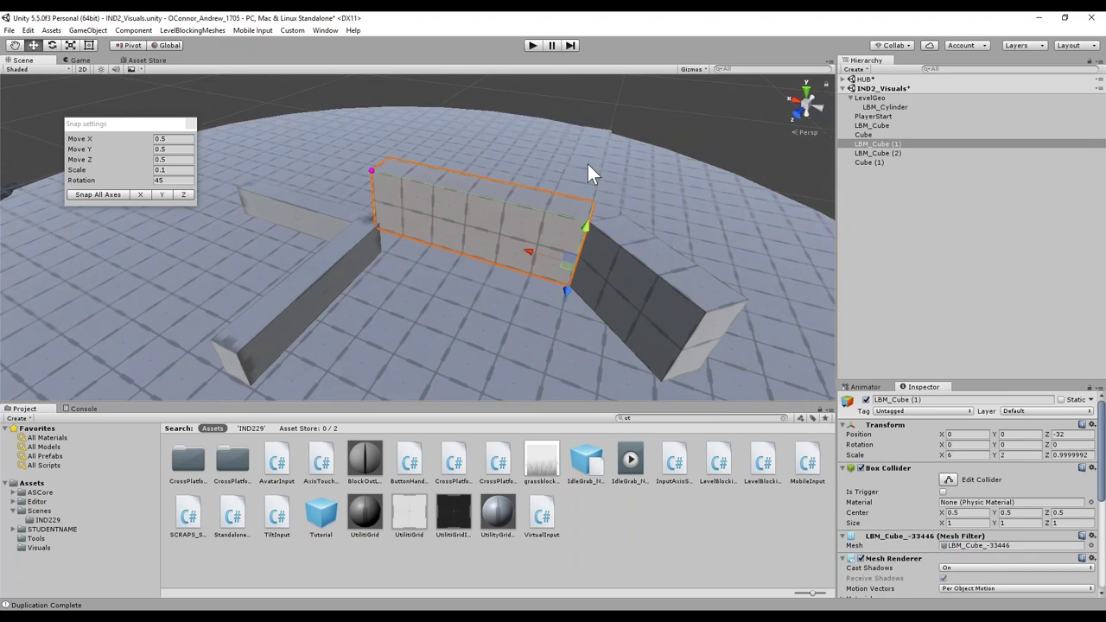
pyautogui.click(619, 322)
pyautogui.click(622, 296)
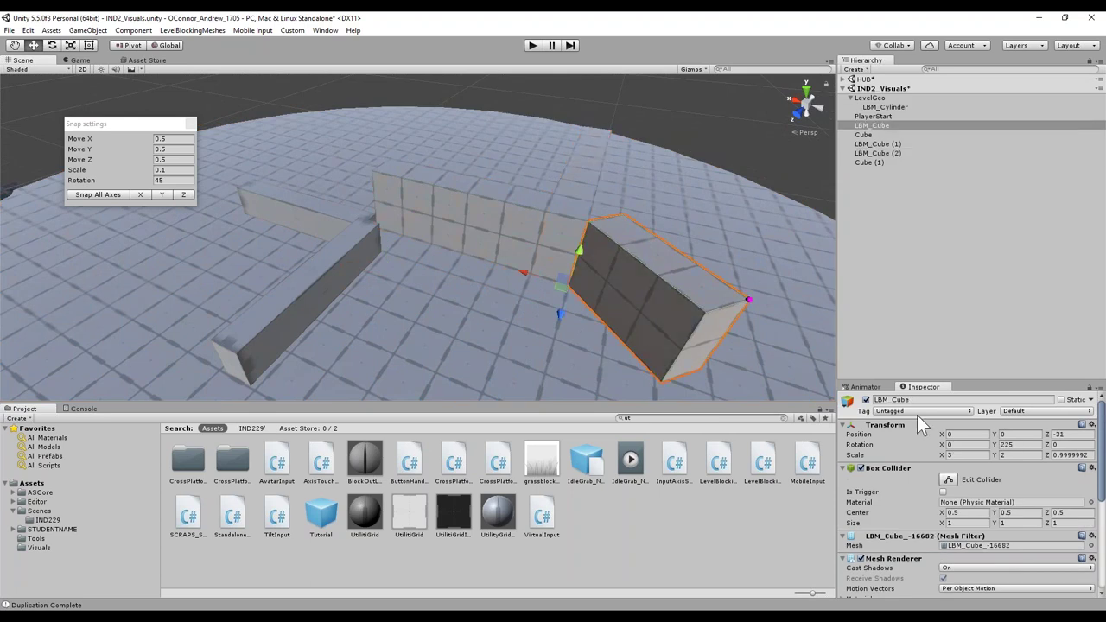
pyautogui.click(1071, 455)
pyautogui.write('1')
# - Create an empty GameObject at the root level of the IND2_Visuals scene
pyautogui.keyDown('alt'); pyautogui.moveTo(687, 211); pyautogui.dragTo(669, 127, button='middle'); pyautogui.keyUp('alt')
pyautogui.click(874, 97)
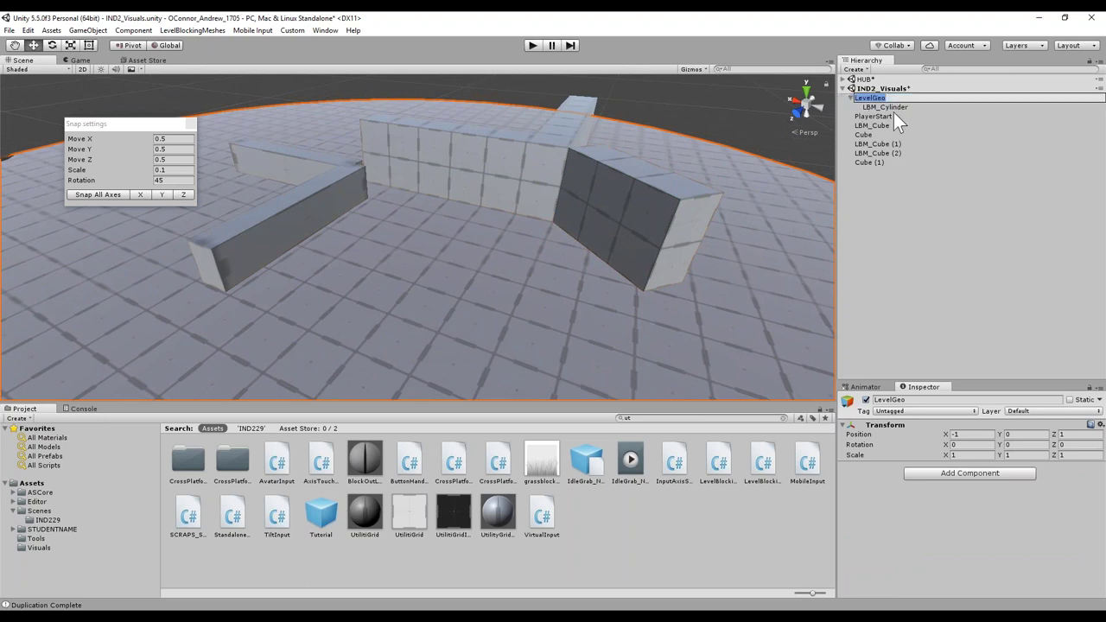
pyautogui.moveTo(896, 131); pyautogui.dragTo(915, 97)
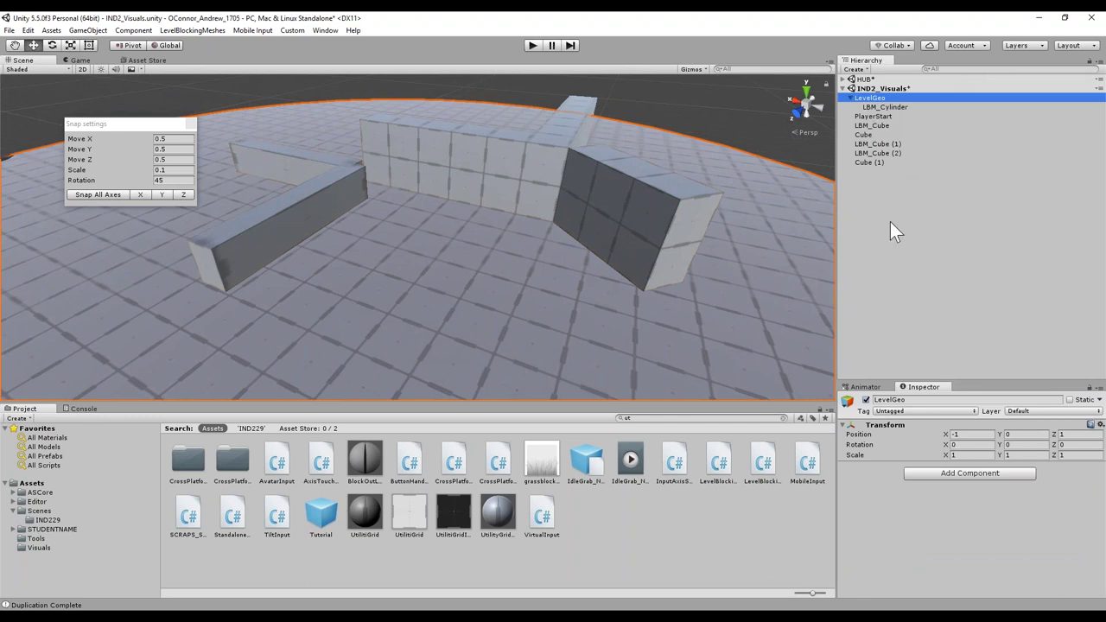
pyautogui.click(865, 188)
pyautogui.rightClick(853, 182)
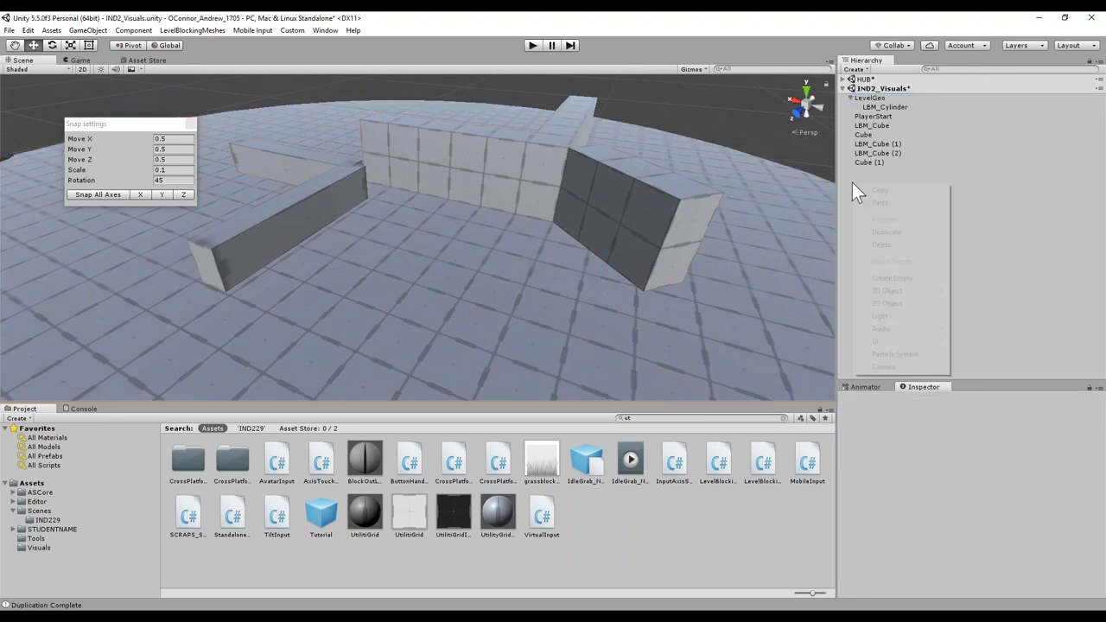
pyautogui.click(890, 279)
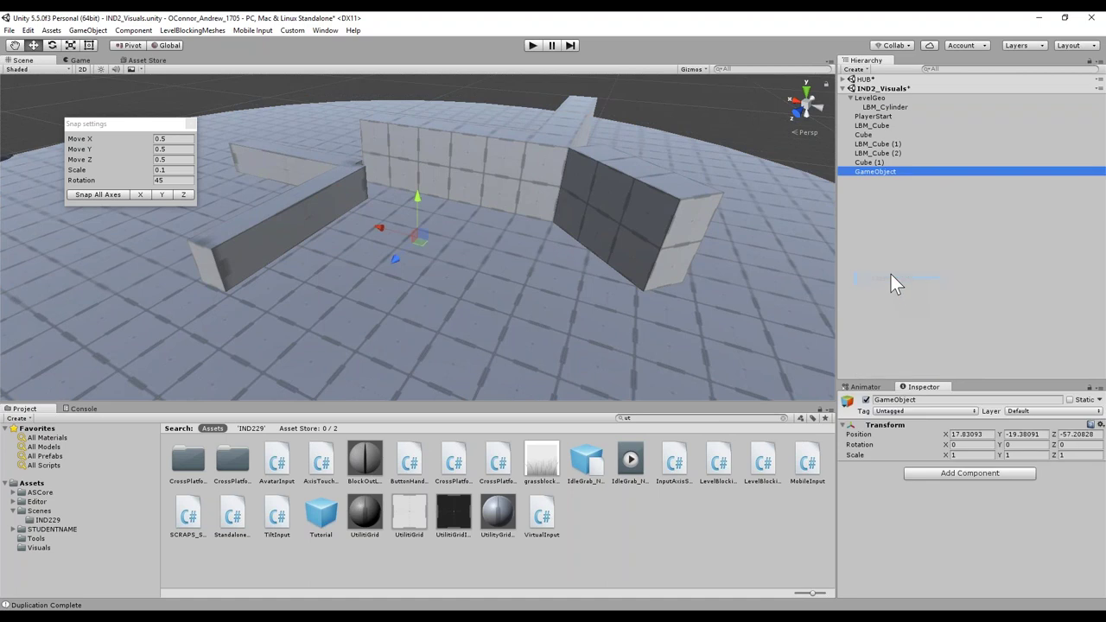
# - Set the empty GameObject's position to X 15, Y 20 and Z 0, and frame it in the scene view
pyautogui.click(867, 172)
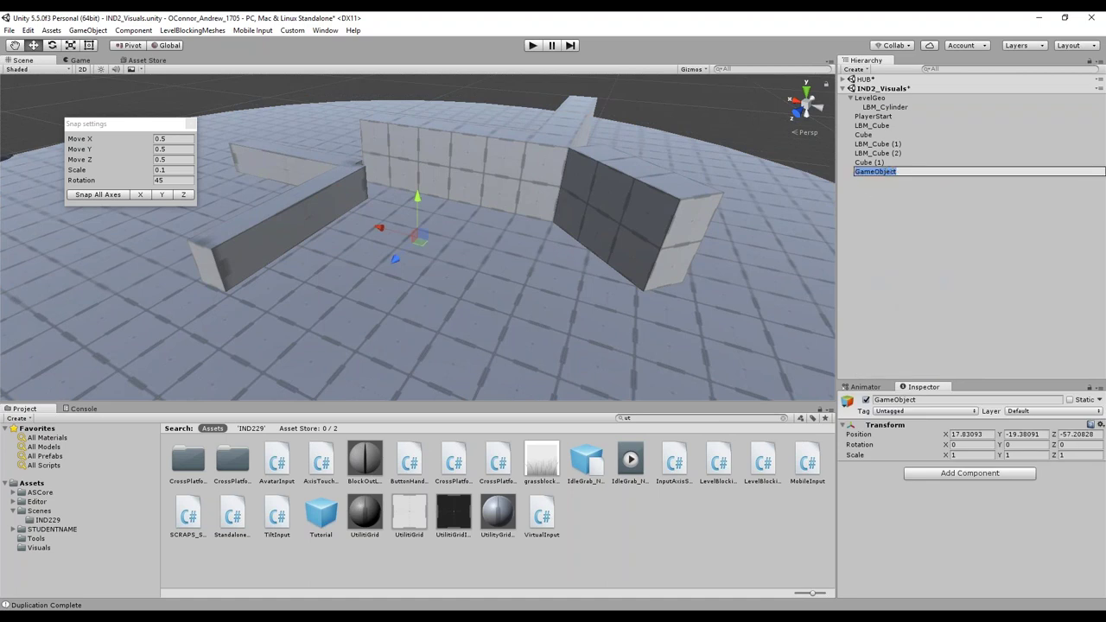
pyautogui.click(983, 435)
pyautogui.write('15')
pyautogui.click(1041, 436)
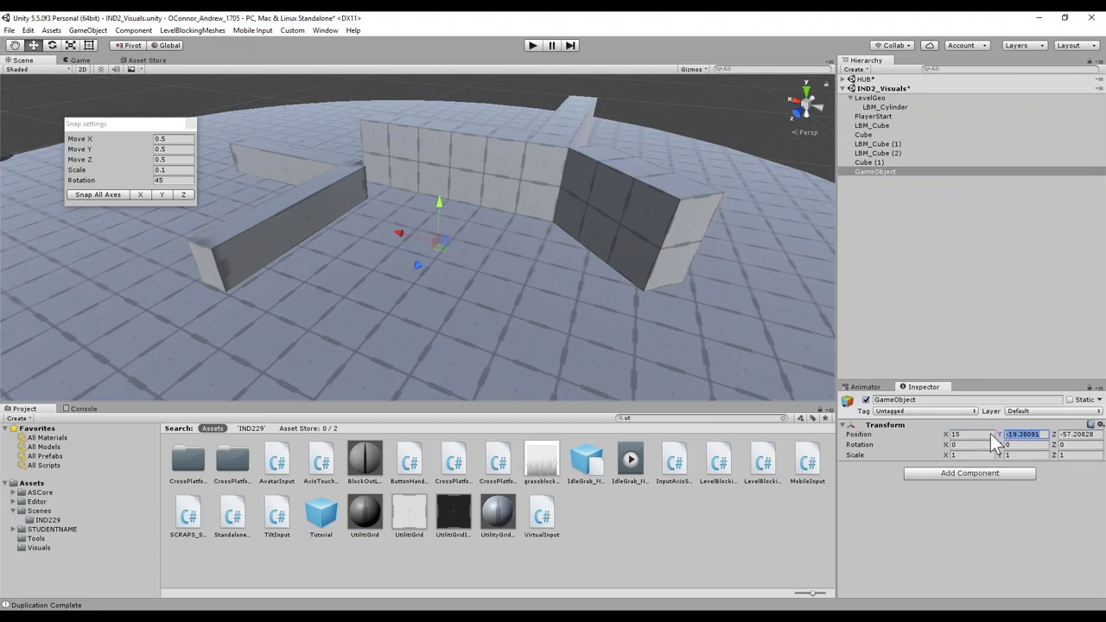
pyautogui.write('20')
pyautogui.click(1097, 437)
pyautogui.write('50')
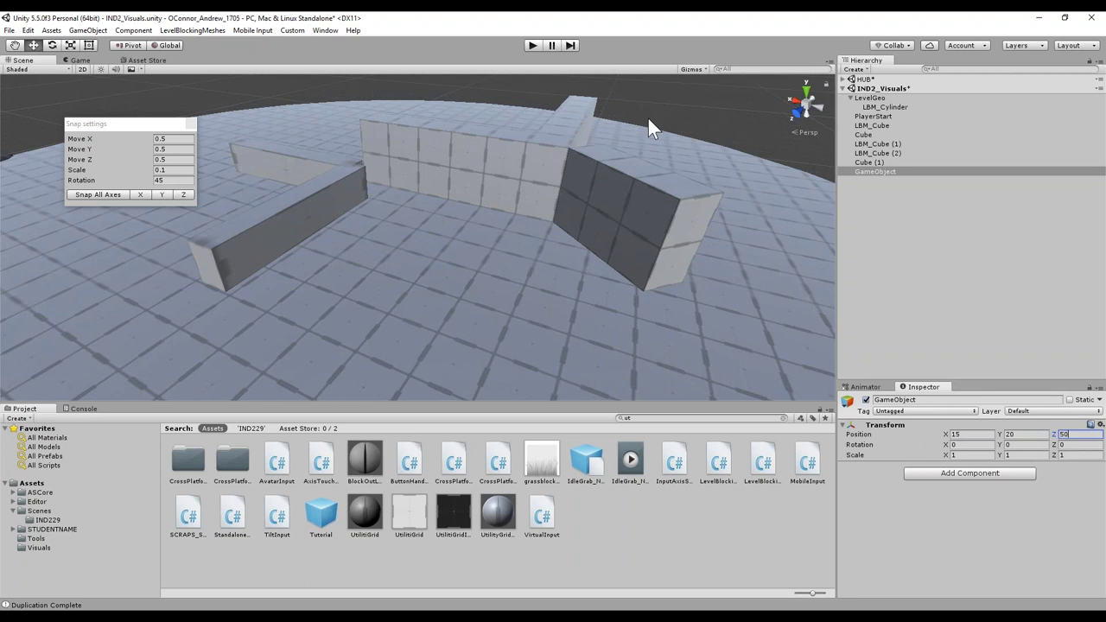
pyautogui.press('BackSpace')
pyautogui.press('BackSpace')
pyautogui.click(676, 323)
pyautogui.hotkey('ctrl', 'z')
pyautogui.click(876, 171)
pyautogui.press('f')
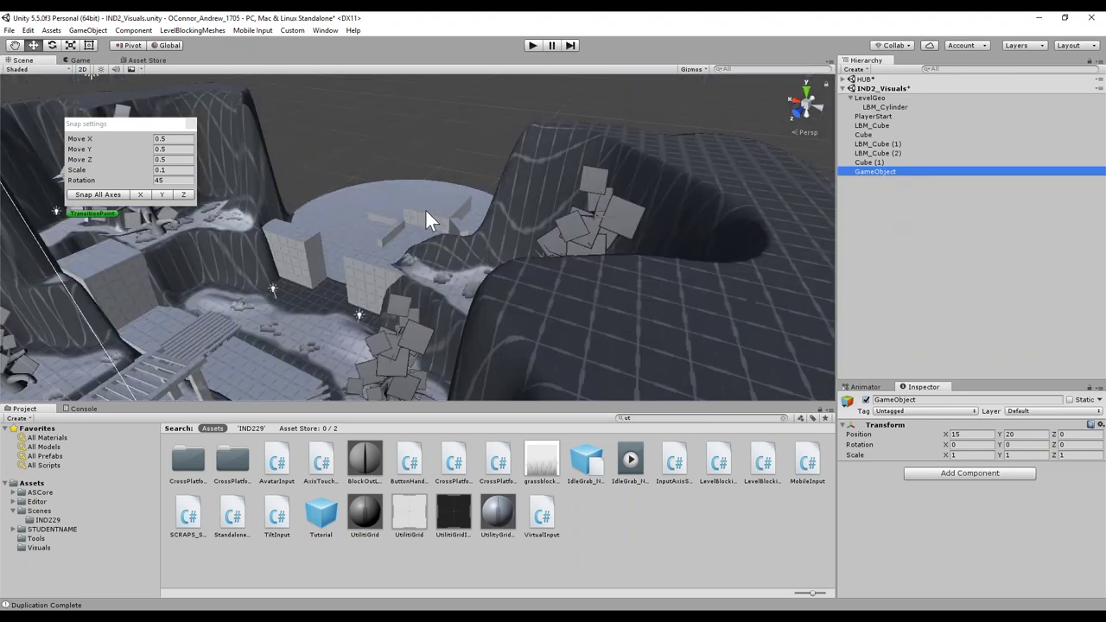
# - Vertex-snap the empty GameObject to the base corner at the end of the straight LBM wall, at X 6, Y 0, Z -31
pyautogui.keyDown('alt'); pyautogui.moveTo(462, 211); pyautogui.dragTo(433, 226); pyautogui.keyUp('alt')
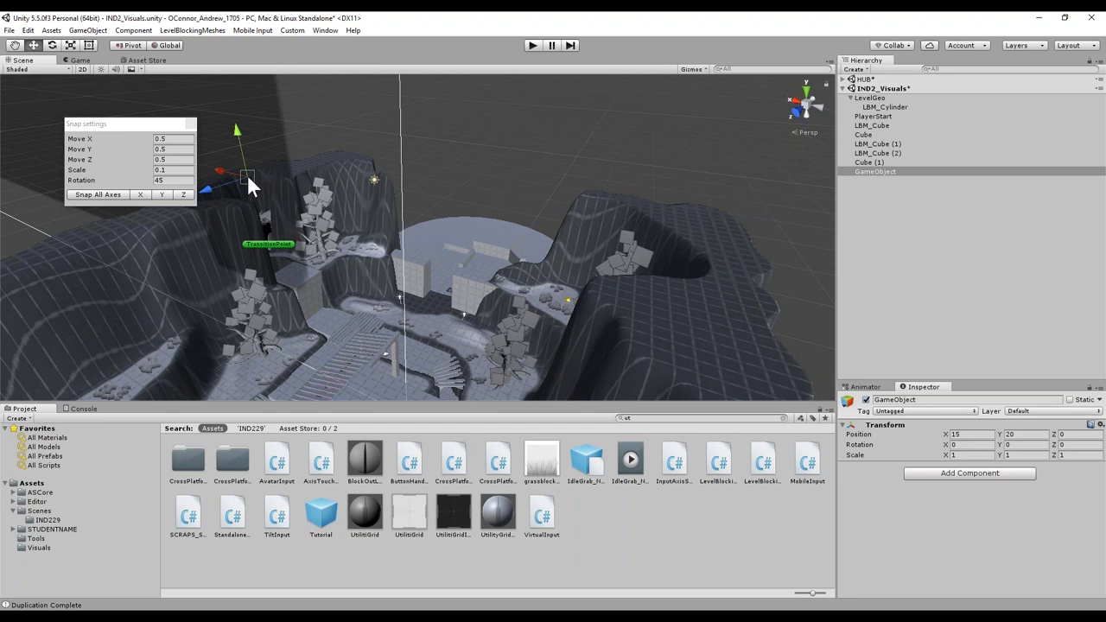
pyautogui.moveTo(247, 174); pyautogui.dragTo(487, 246)
pyautogui.moveTo(475, 243); pyautogui.dragTo(473, 242)
pyautogui.press('f')
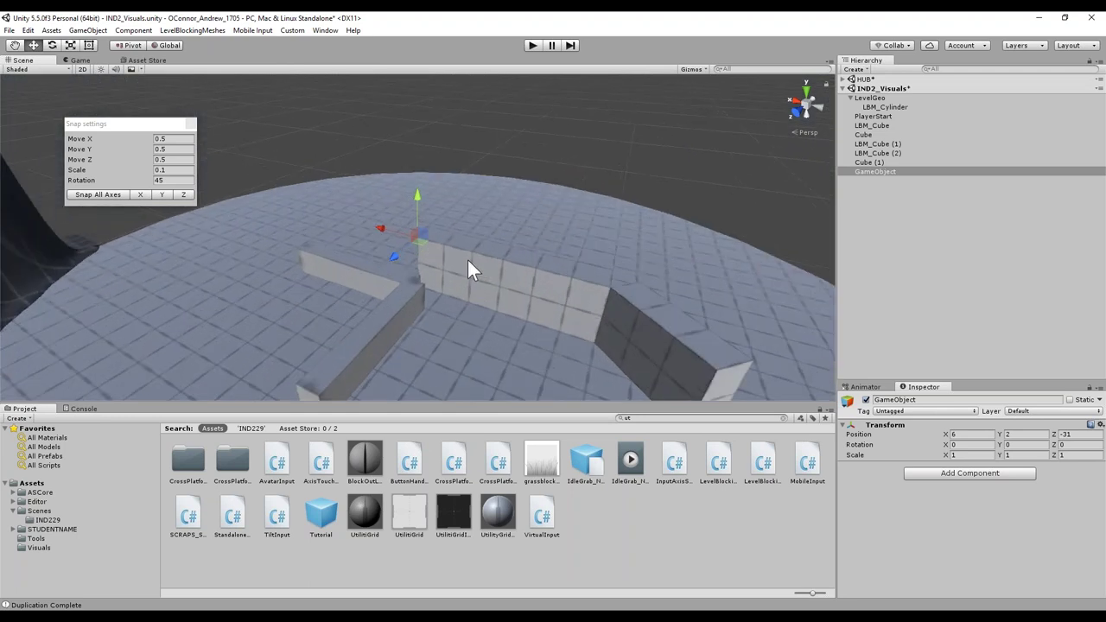
pyautogui.scroll(5, 468, 259)
pyautogui.keyDown('alt'); pyautogui.moveTo(537, 255); pyautogui.dragTo(451, 213); pyautogui.keyUp('alt')
pyautogui.moveTo(451, 212); pyautogui.dragTo(453, 213, button='right')
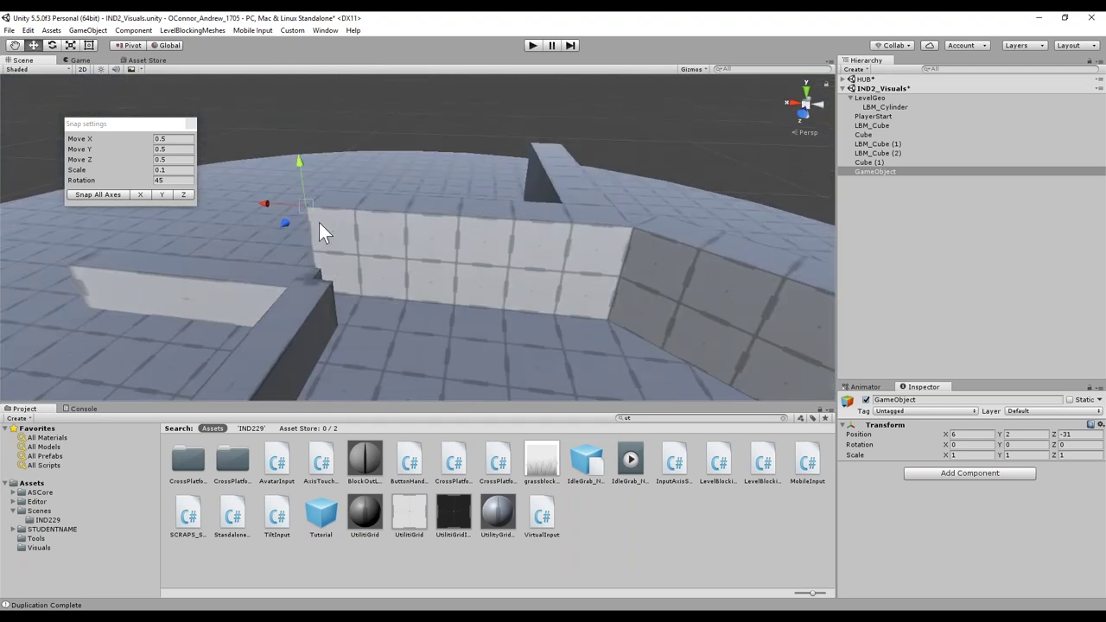
pyautogui.moveTo(306, 204); pyautogui.dragTo(624, 339)
pyautogui.scroll(-1, 613, 306)
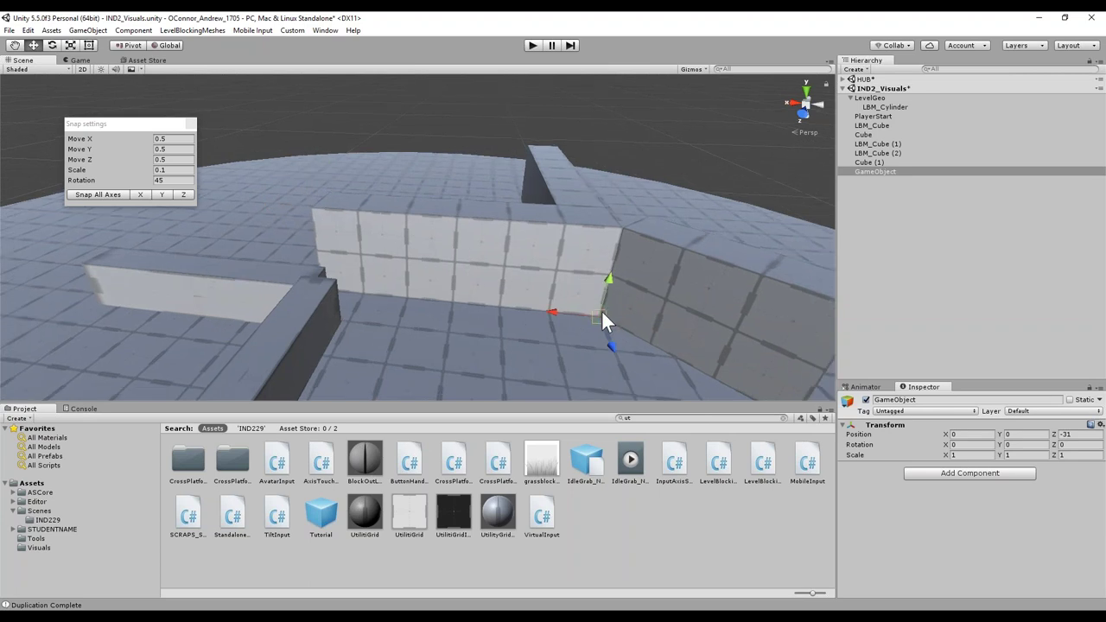
pyautogui.moveTo(599, 313); pyautogui.dragTo(323, 286)
pyautogui.scroll(-1, 453, 274)
pyautogui.keyDown('alt'); pyautogui.moveTo(452, 273); pyautogui.dragTo(543, 261); pyautogui.keyUp('alt')
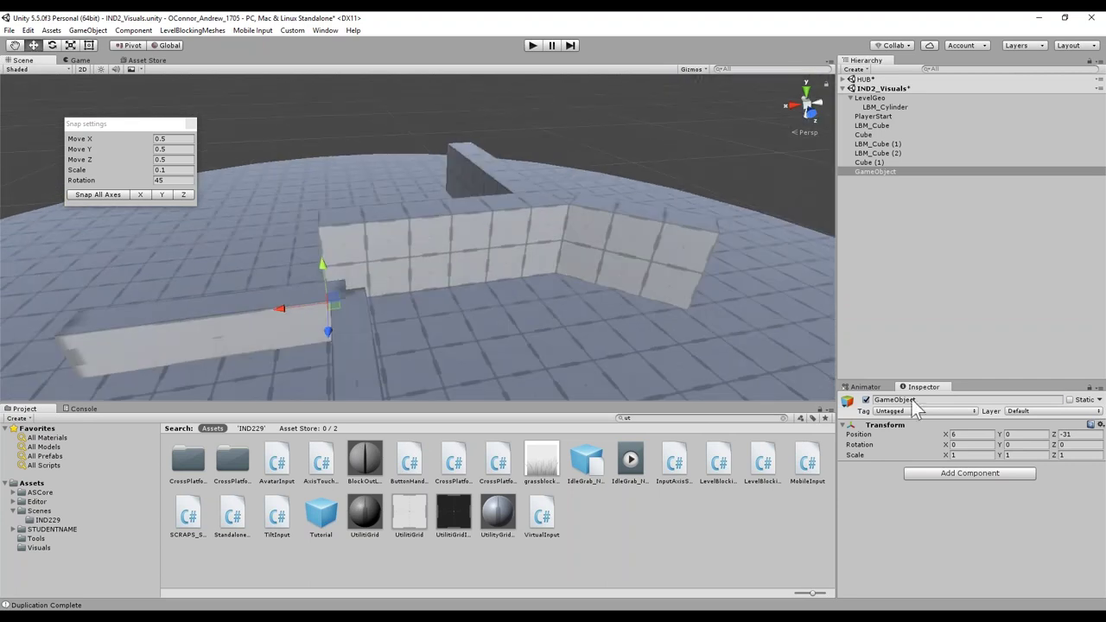
# - Rename the empty GameObject as WallGroup
pyautogui.click(911, 399)
pyautogui.write('WalGroup')
pyautogui.write('l')
pyautogui.press('Return')
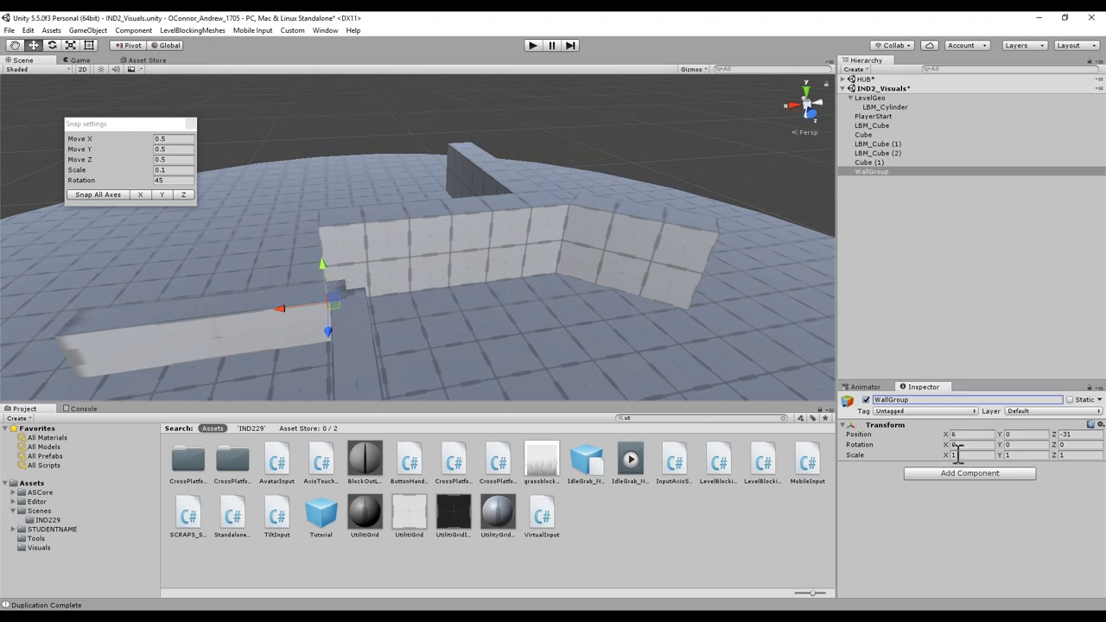
pyautogui.click(868, 172)
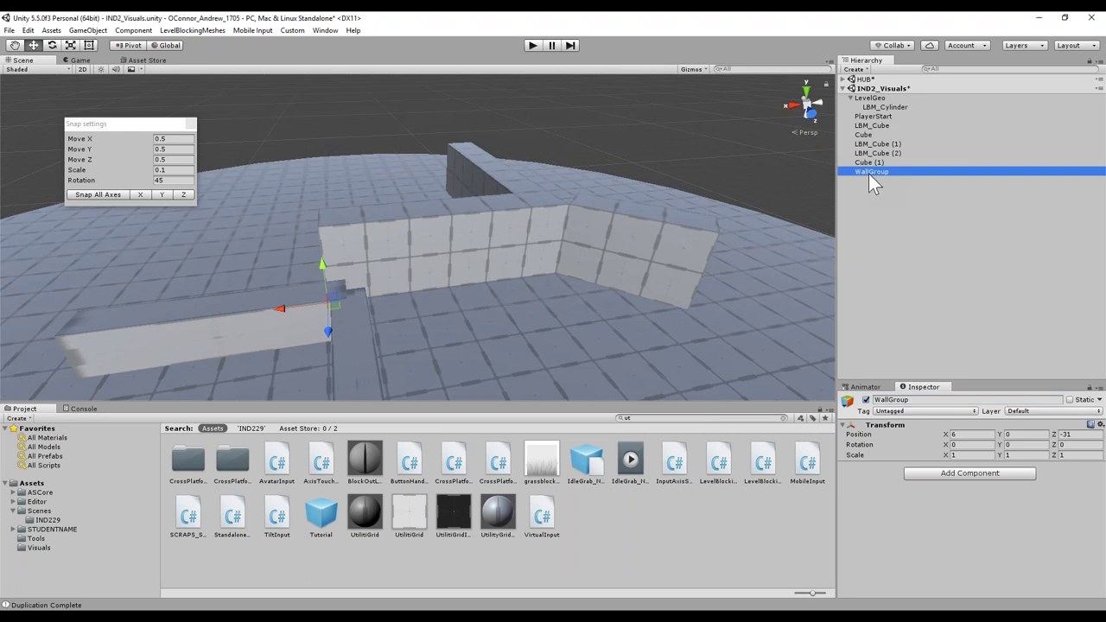
# - Parent the straight and angled wall pieces, LBM_Cube (1) and LBM_Cube, under WallGroup
pyautogui.click(513, 243)
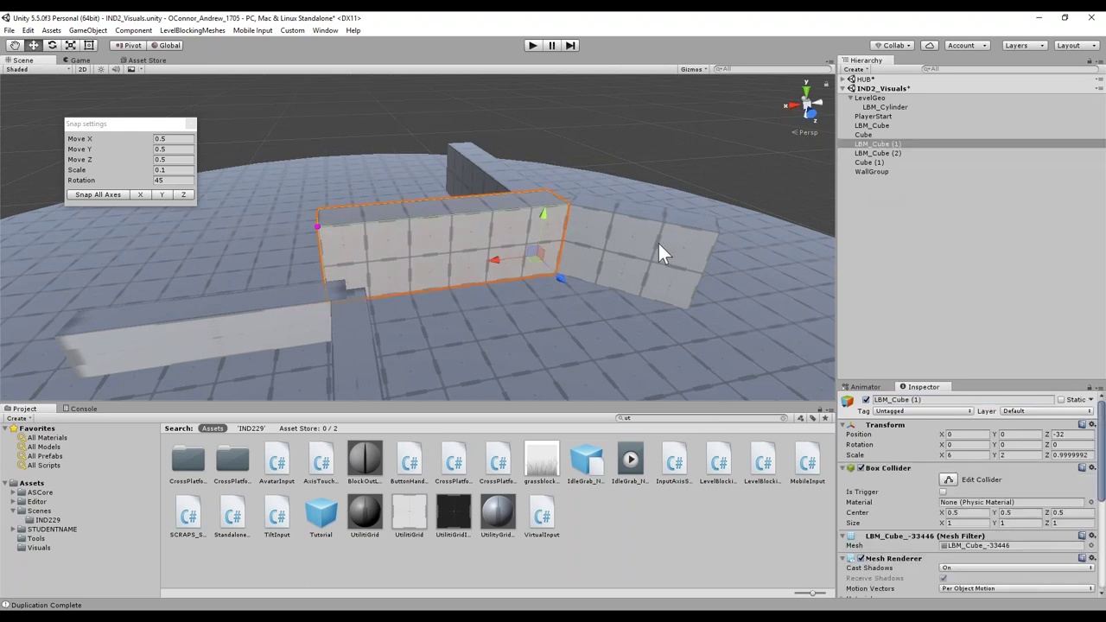
pyautogui.keyDown('shift'); pyautogui.click(658, 244); pyautogui.keyUp('shift')
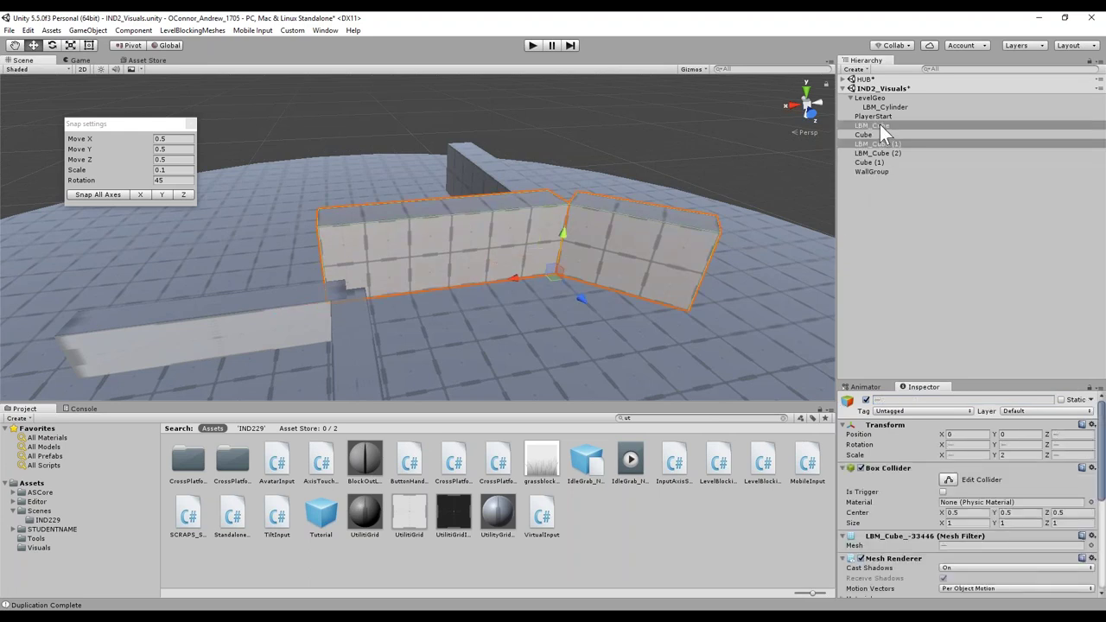
pyautogui.moveTo(875, 144); pyautogui.dragTo(875, 173)
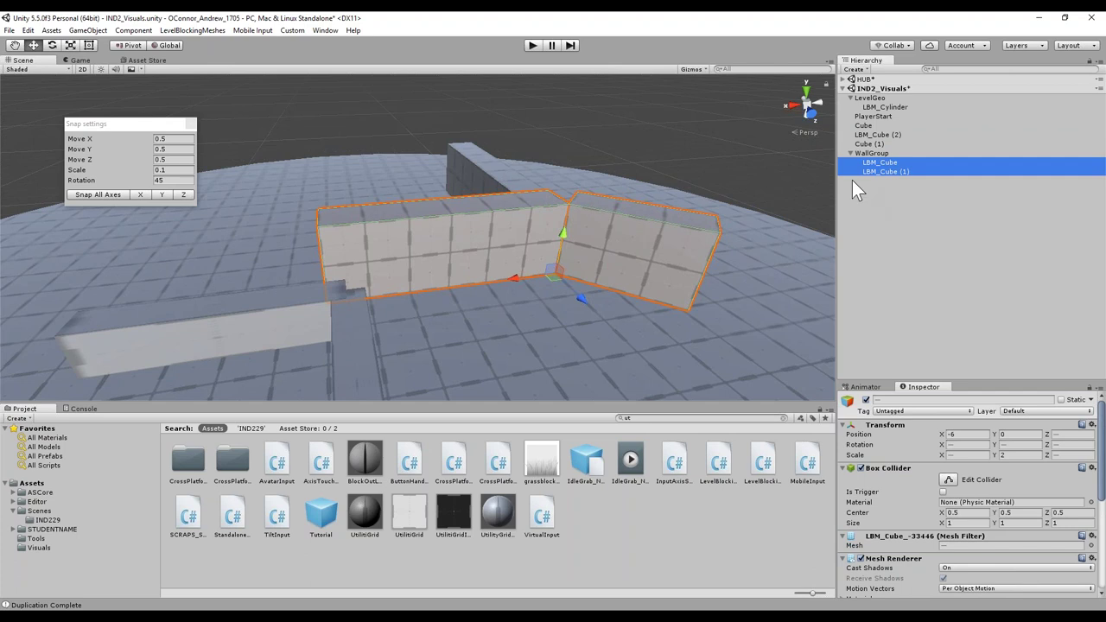
# - Test-move WallGroup along Z to about -31.62, and undo the move and the parenting of its cubes
pyautogui.click(872, 153)
pyautogui.moveTo(328, 328); pyautogui.dragTo(359, 312)
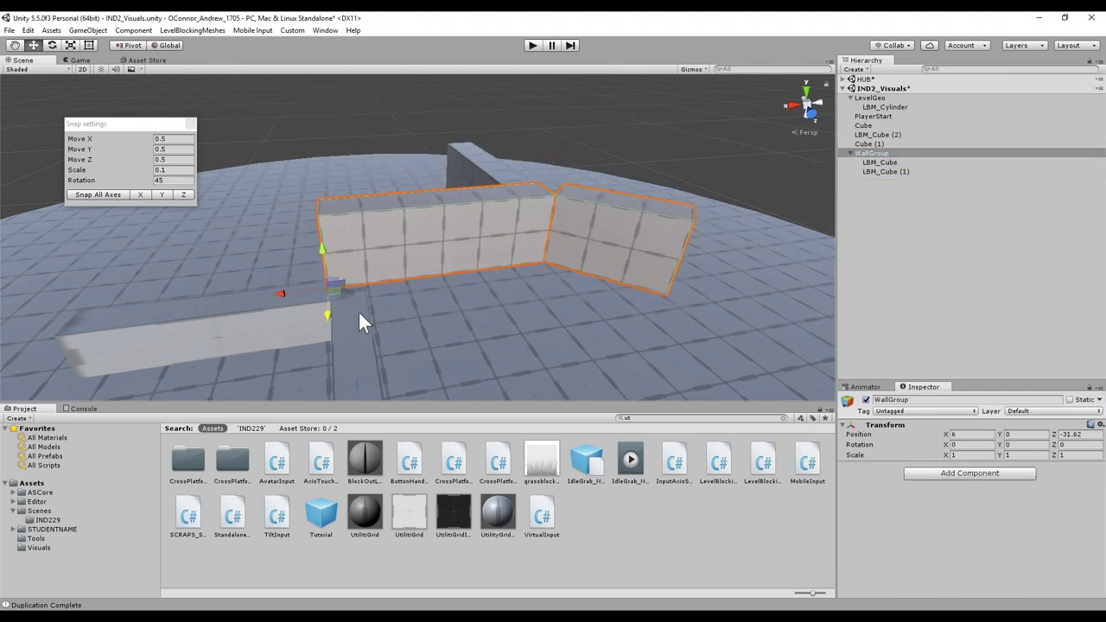
pyautogui.hotkey('ctrl', 'z')
pyautogui.hotkey('ctrl', 'z')
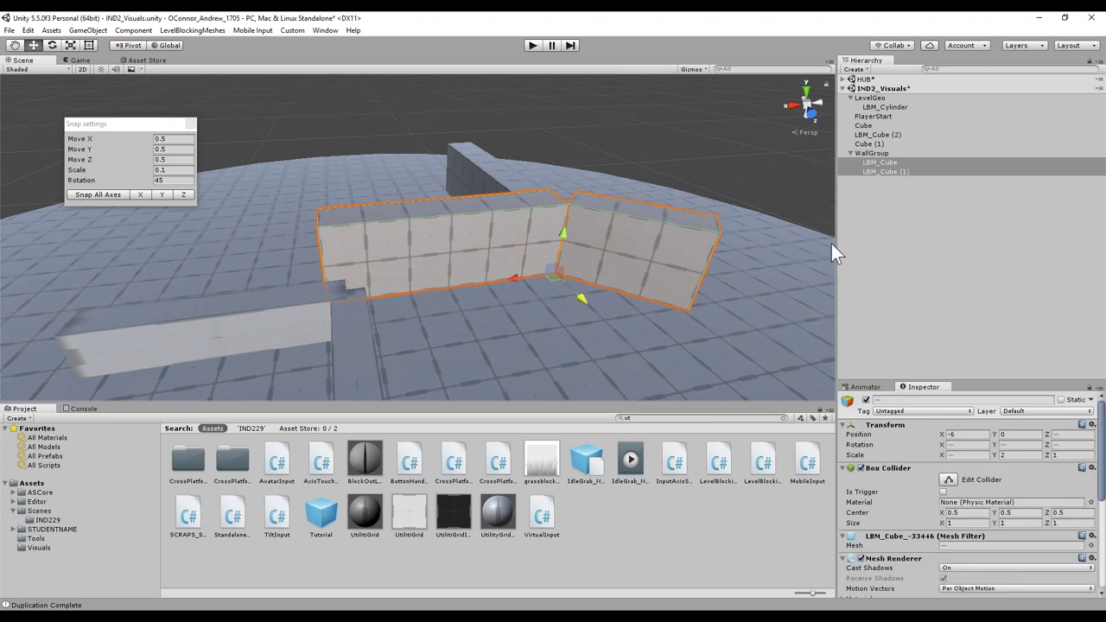
# - Set the empty WallGroup's scale to X 2, Y 5.234254 and Z 2
pyautogui.click(866, 172)
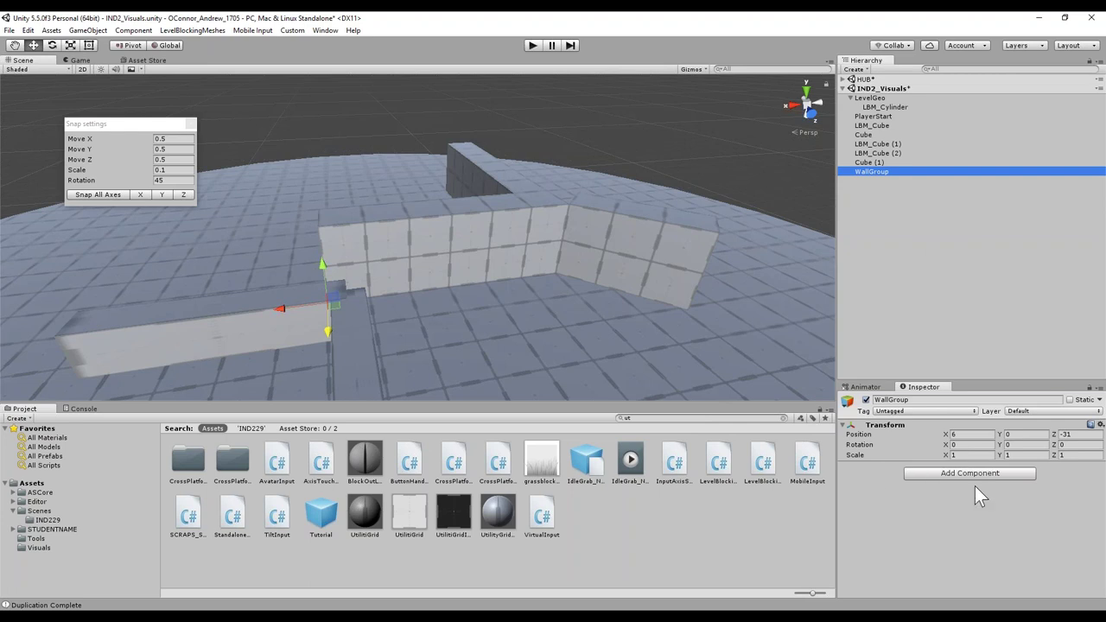
pyautogui.click(960, 455)
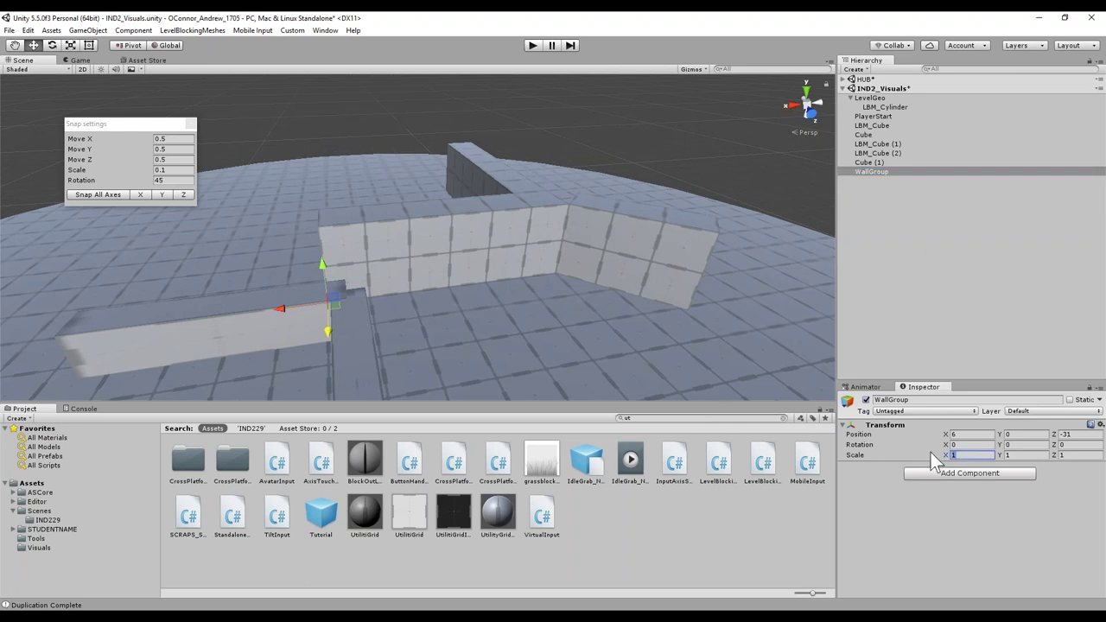
pyautogui.write('2')
pyautogui.press('Tab')
pyautogui.write('2')
pyautogui.press('Tab')
pyautogui.write('2')
pyautogui.click(1014, 455)
pyautogui.write('5.234254')
pyautogui.click(870, 171)
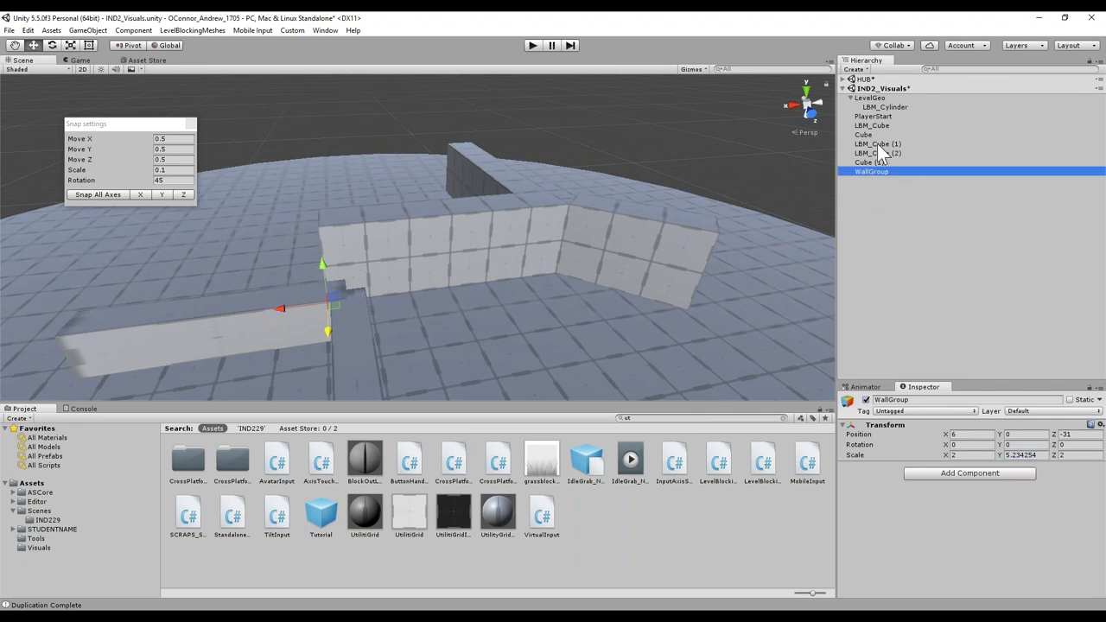
# - Parent LBM_Cube and LBM_Cube (1) under the unevenly scaled WallGroup and check how their grid textures tile
pyautogui.click(875, 144)
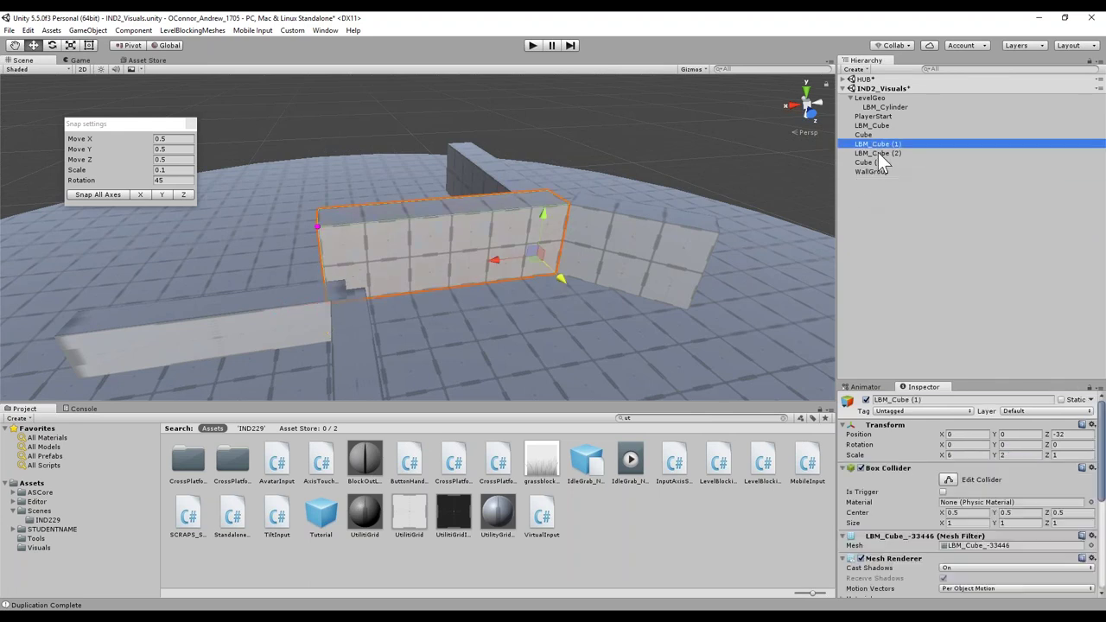
pyautogui.keyDown('shift'); pyautogui.click(878, 153); pyautogui.keyUp('shift')
pyautogui.click(698, 267)
pyautogui.keyDown('ctrl'); pyautogui.click(468, 242); pyautogui.keyUp('ctrl')
pyautogui.moveTo(878, 143); pyautogui.dragTo(880, 171)
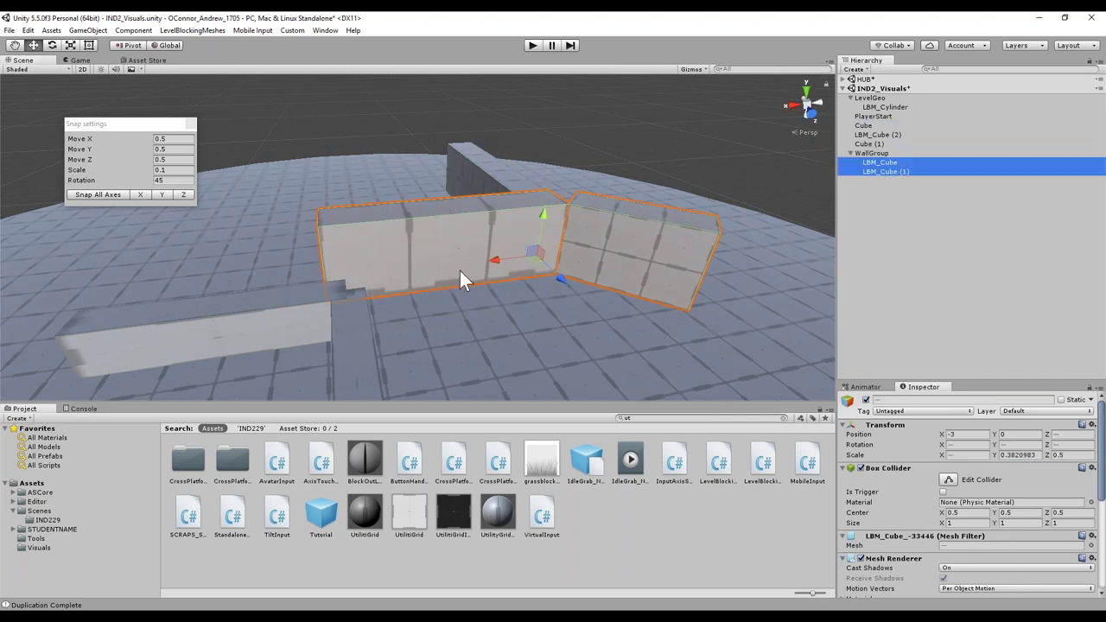
pyautogui.click(476, 241)
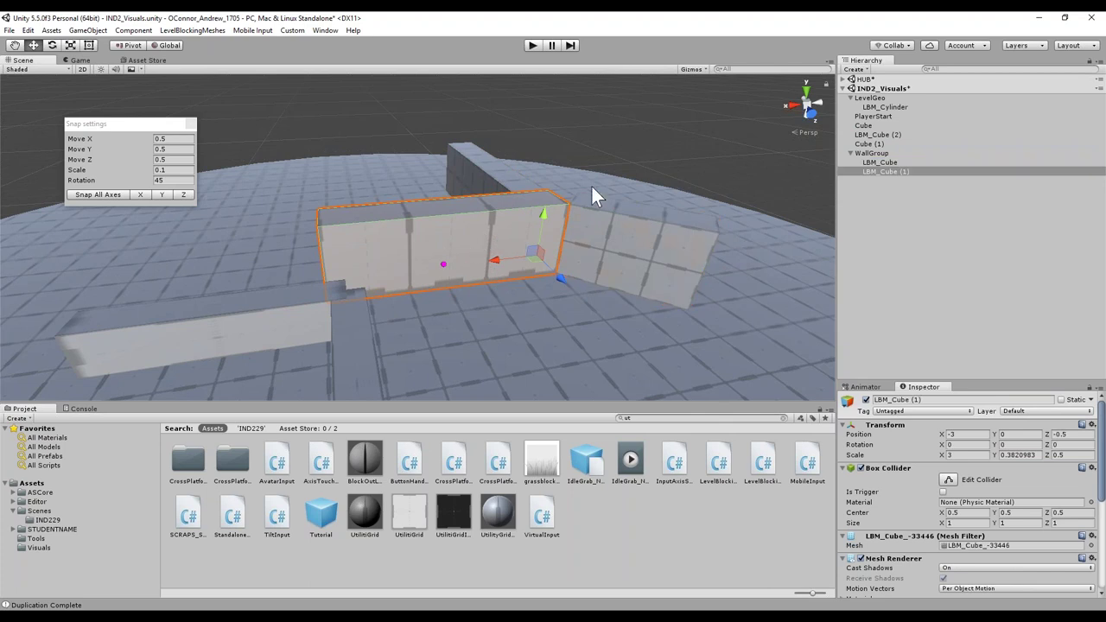
pyautogui.click(688, 155)
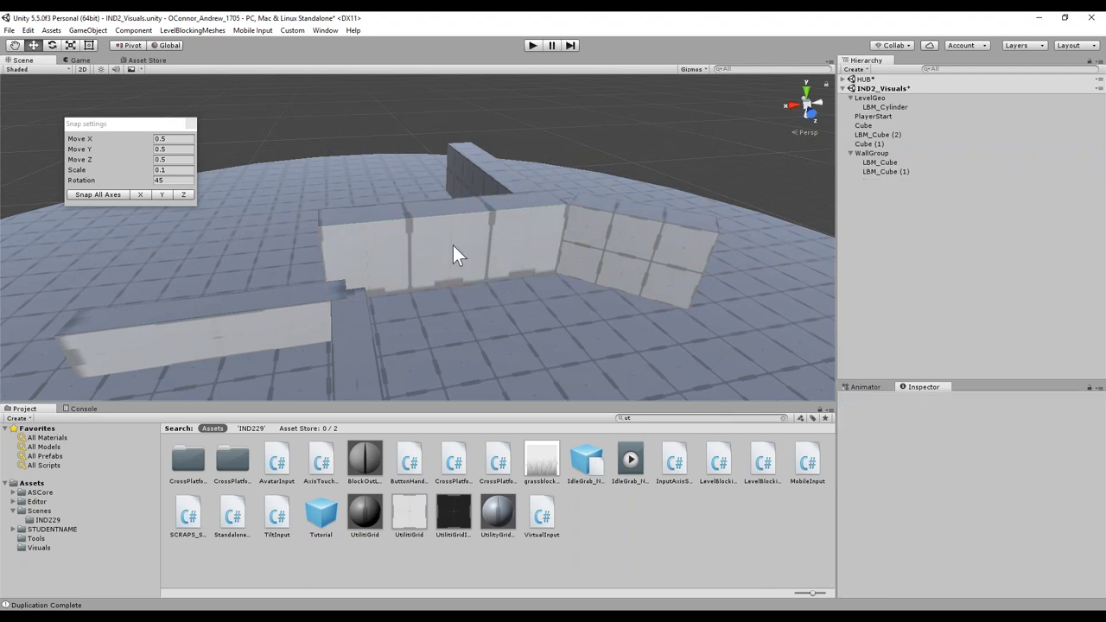
pyautogui.click(882, 172)
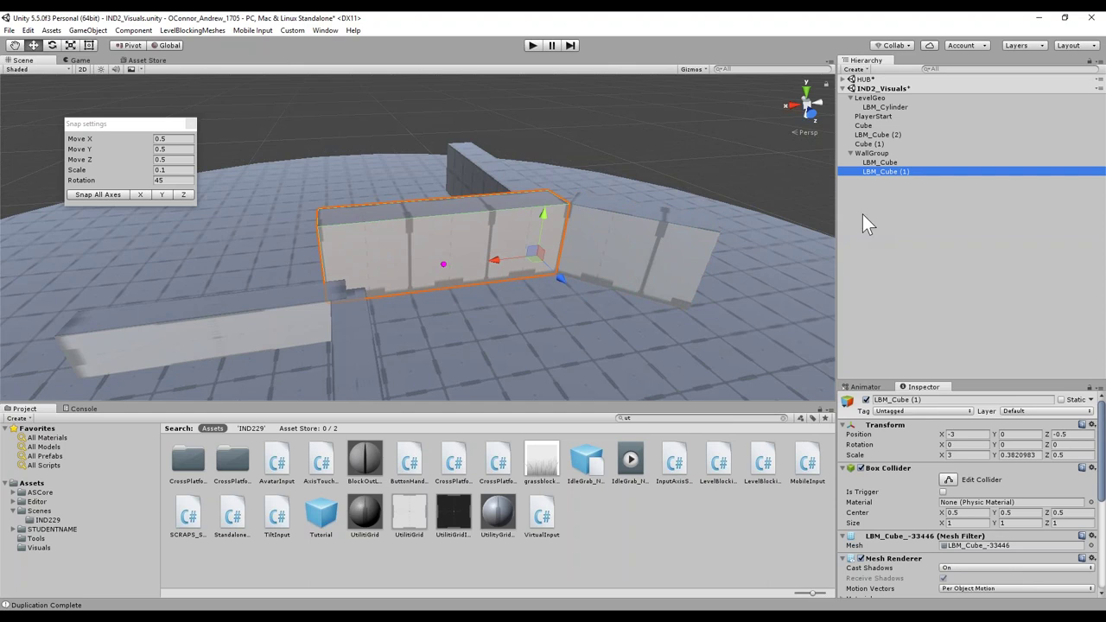
pyautogui.click(871, 153)
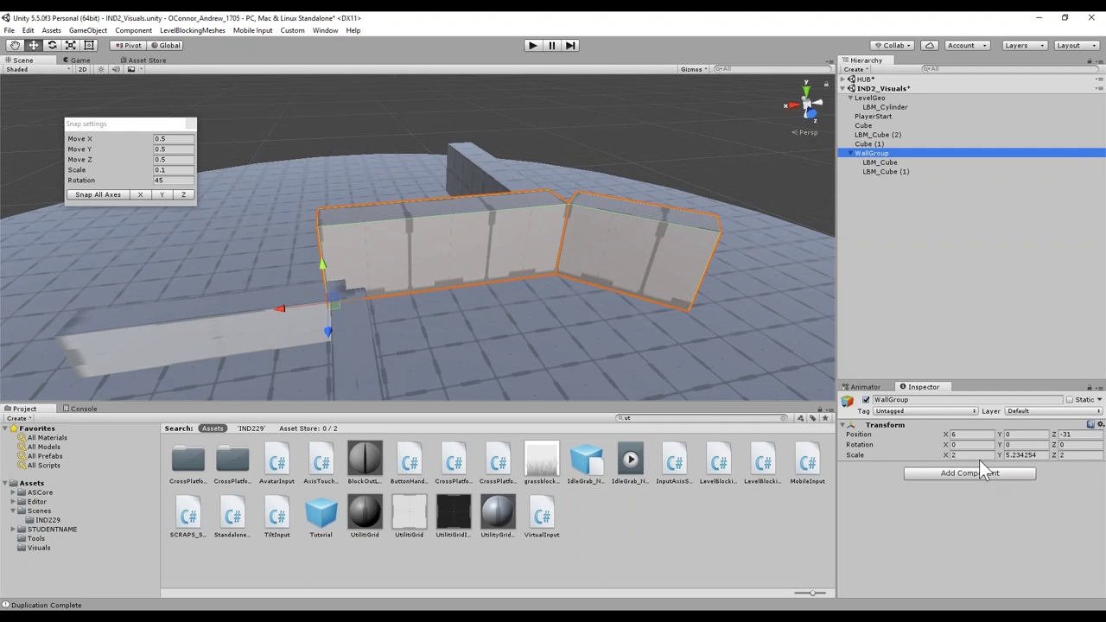
# - Undo the parenting of LBM_Cube and LBM_Cube (1) under WallGroup
pyautogui.hotkey('ctrl', 'z')
pyautogui.hotkey('ctrl', 'z')
pyautogui.hotkey('ctrl', 'z')
pyautogui.hotkey('ctrl', 'z')
pyautogui.hotkey('ctrl', 'z')
pyautogui.hotkey('ctrl', 'z')
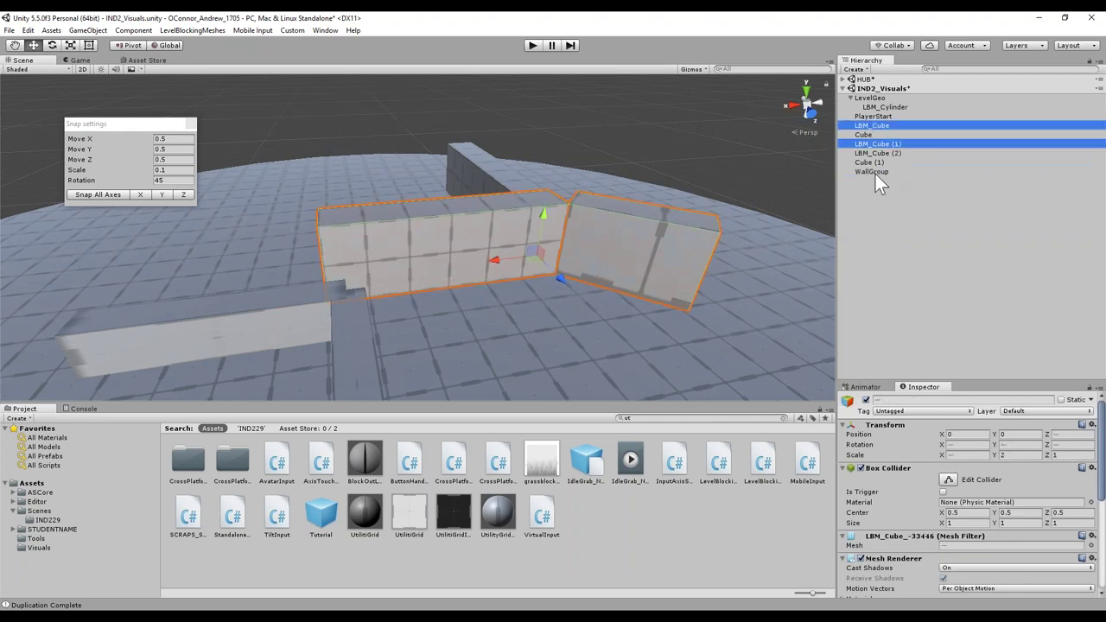
# - Set WallGroup's scale back to 1 on the X, Y and Z axes
pyautogui.click(865, 170)
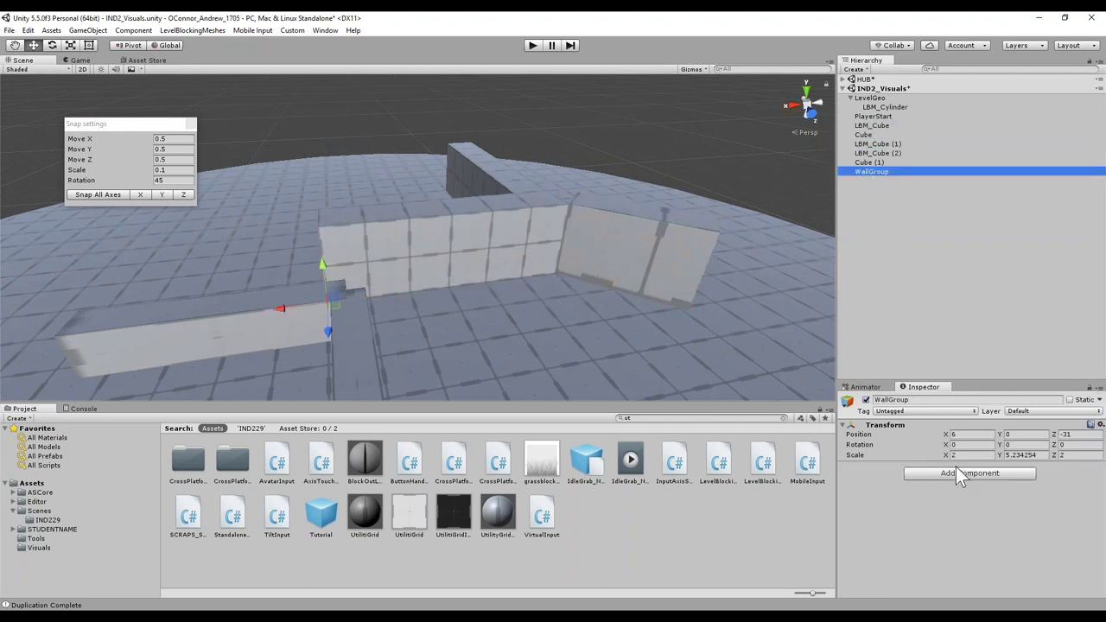
pyautogui.moveTo(1047, 453); pyautogui.dragTo(985, 455)
pyautogui.write('1')
pyautogui.click(985, 454)
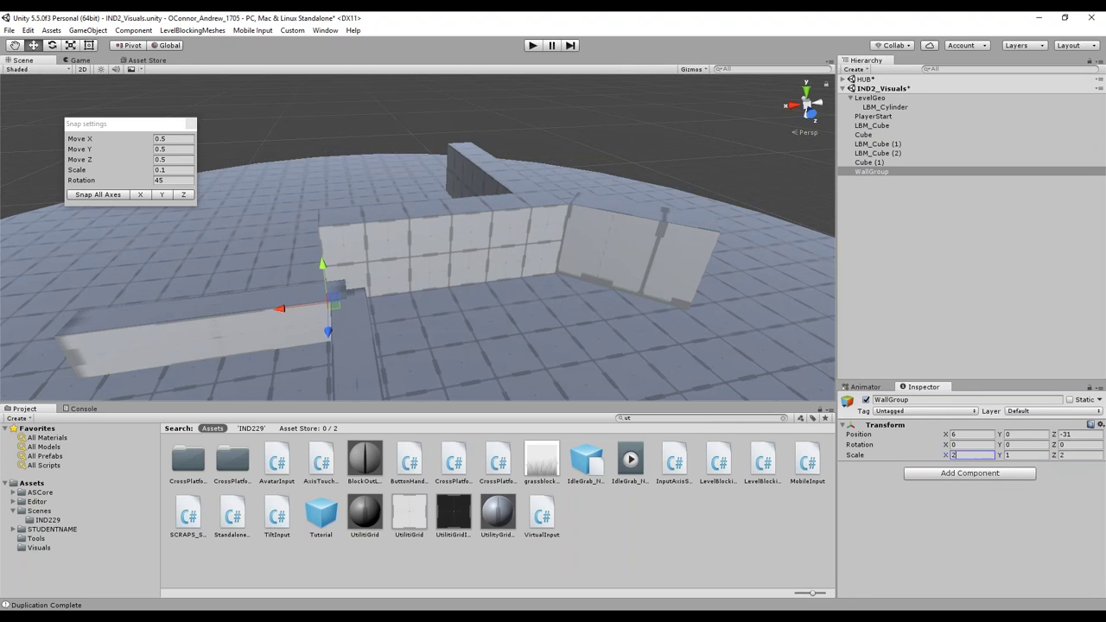
pyautogui.press('Return')
# - Refresh the grid textures of the two connected LBM wall pieces by reselecting them, and parent both under WallGroup
pyautogui.click(895, 207)
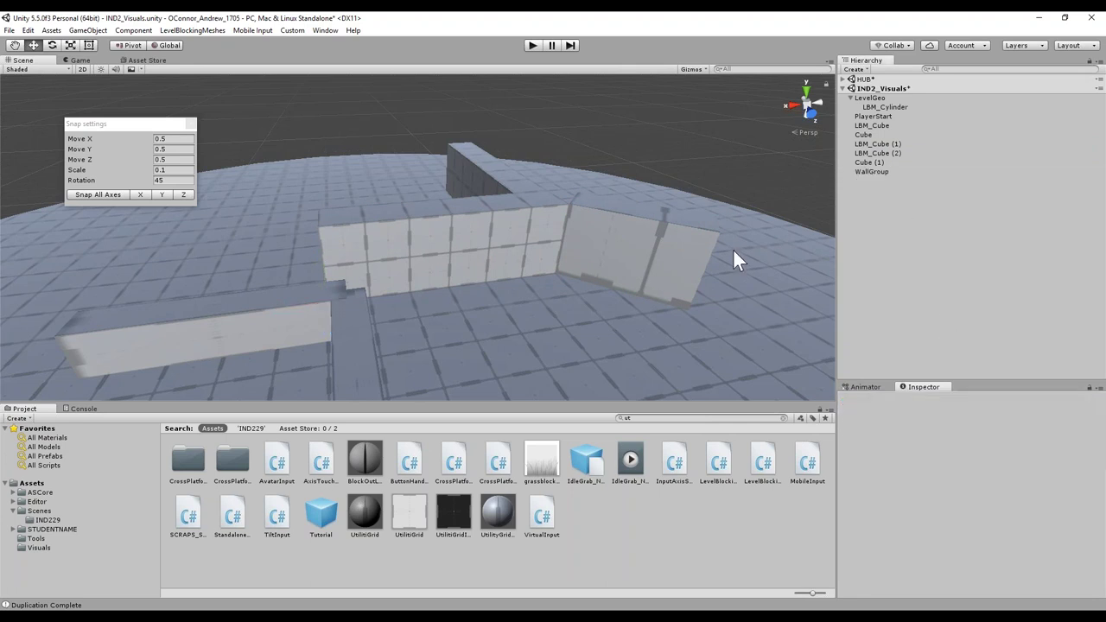
pyautogui.click(658, 280)
pyautogui.click(458, 241)
pyautogui.click(624, 242)
pyautogui.click(410, 242)
pyautogui.click(623, 228)
pyautogui.click(465, 232)
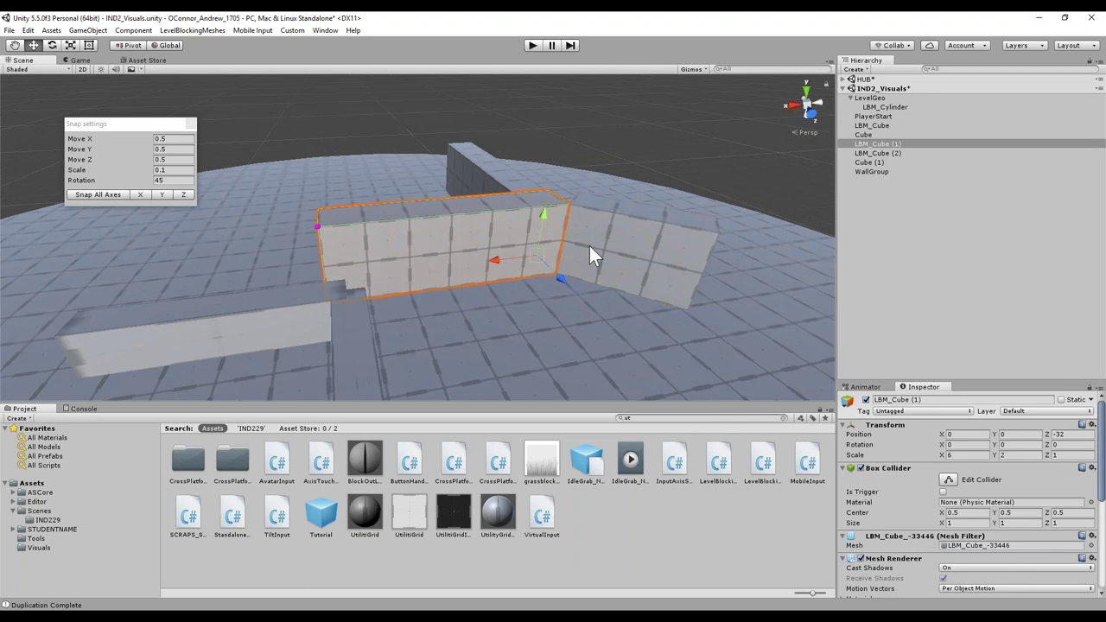
pyautogui.keyDown('shift'); pyautogui.click(657, 223); pyautogui.keyUp('shift')
pyautogui.moveTo(875, 125); pyautogui.dragTo(880, 172)
pyautogui.click(874, 153)
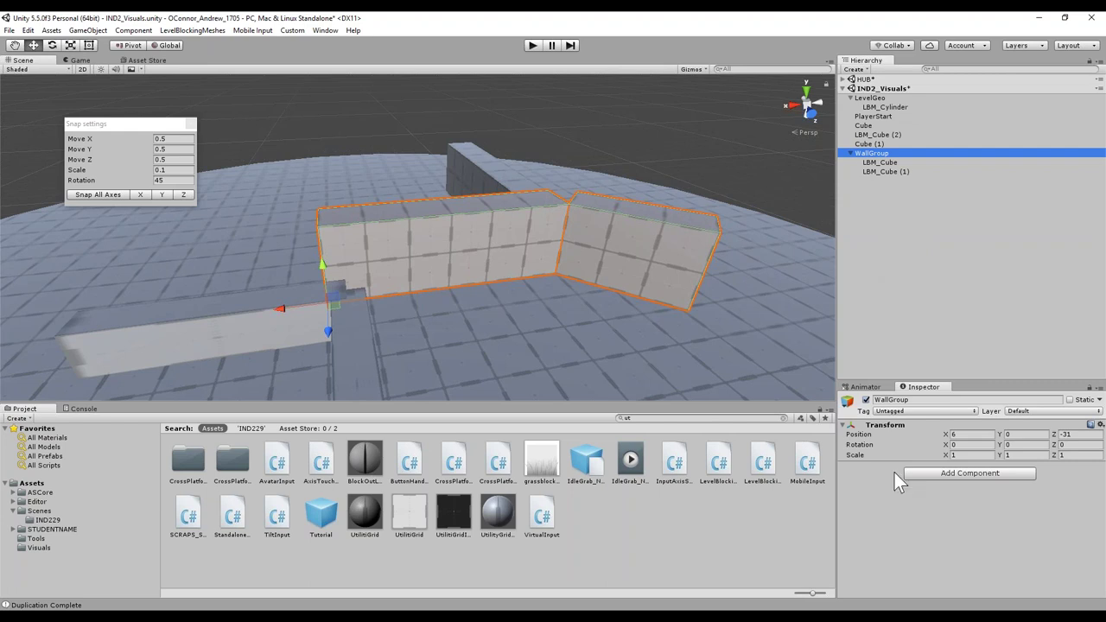
# - Enlarge the Inspector and compare the components of LBM_Cube (1) with those of the standard Cube
pyautogui.press('alt')
pyautogui.keyDown('alt'); pyautogui.moveTo(620, 263); pyautogui.dragTo(637, 261); pyautogui.keyUp('alt')
pyautogui.keyDown('alt'); pyautogui.moveTo(543, 276); pyautogui.dragTo(502, 267); pyautogui.keyUp('alt')
pyautogui.click(522, 253)
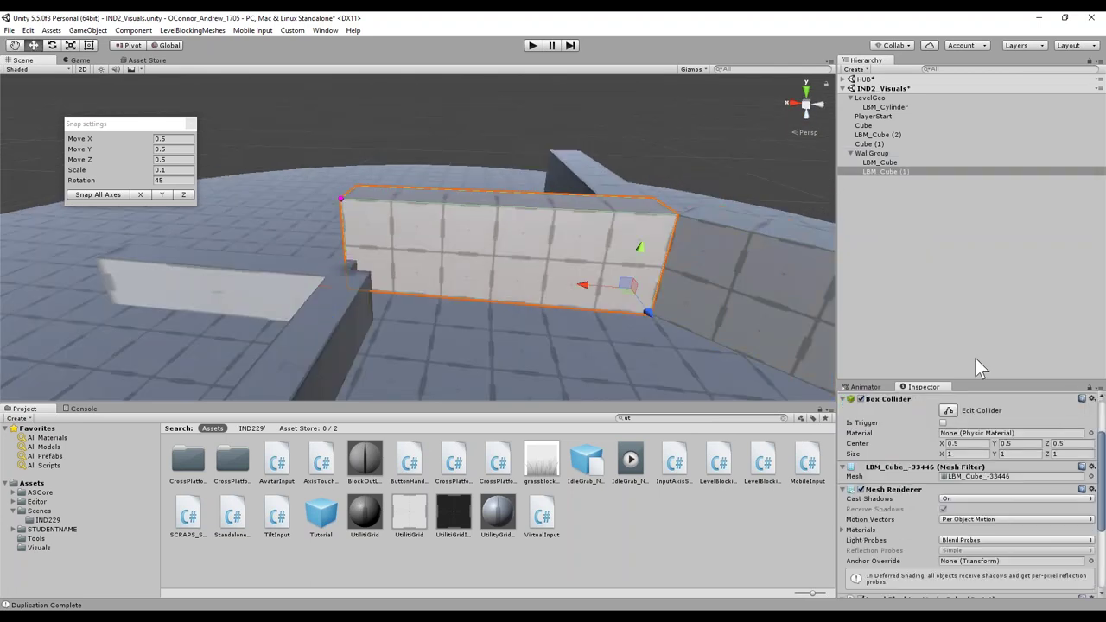
pyautogui.moveTo(993, 384); pyautogui.dragTo(1000, 199)
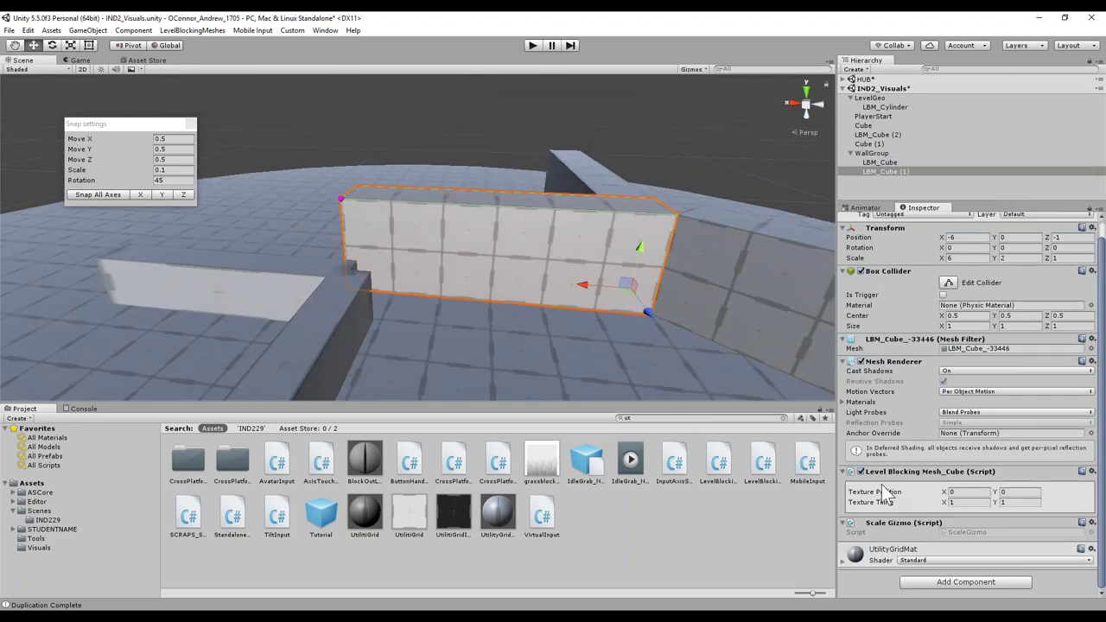
pyautogui.scroll(1, 933, 366)
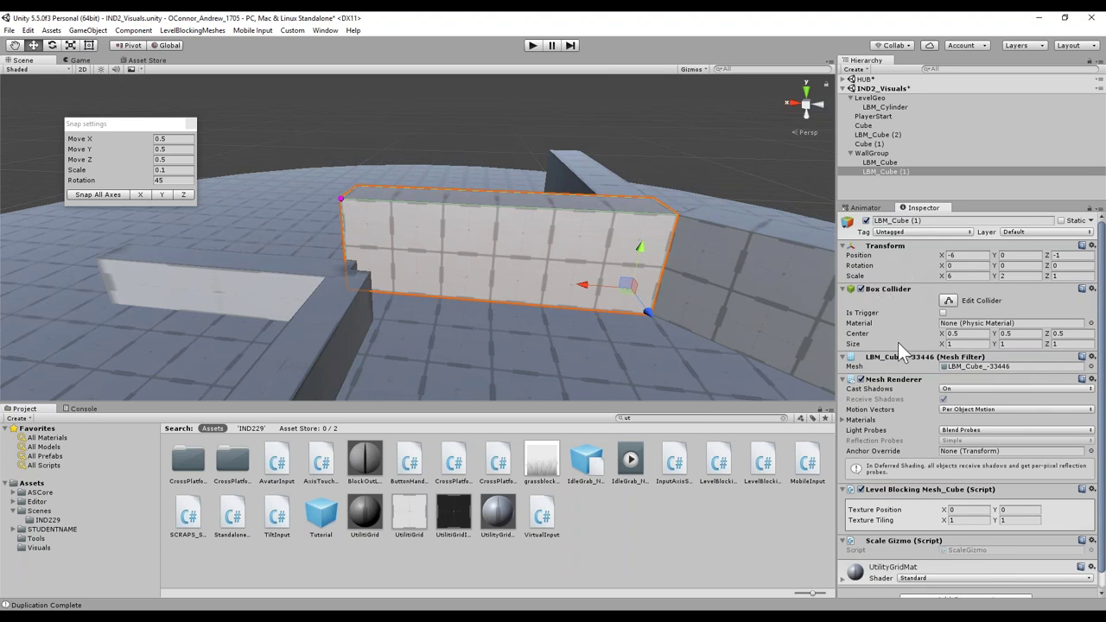
pyautogui.click(298, 296)
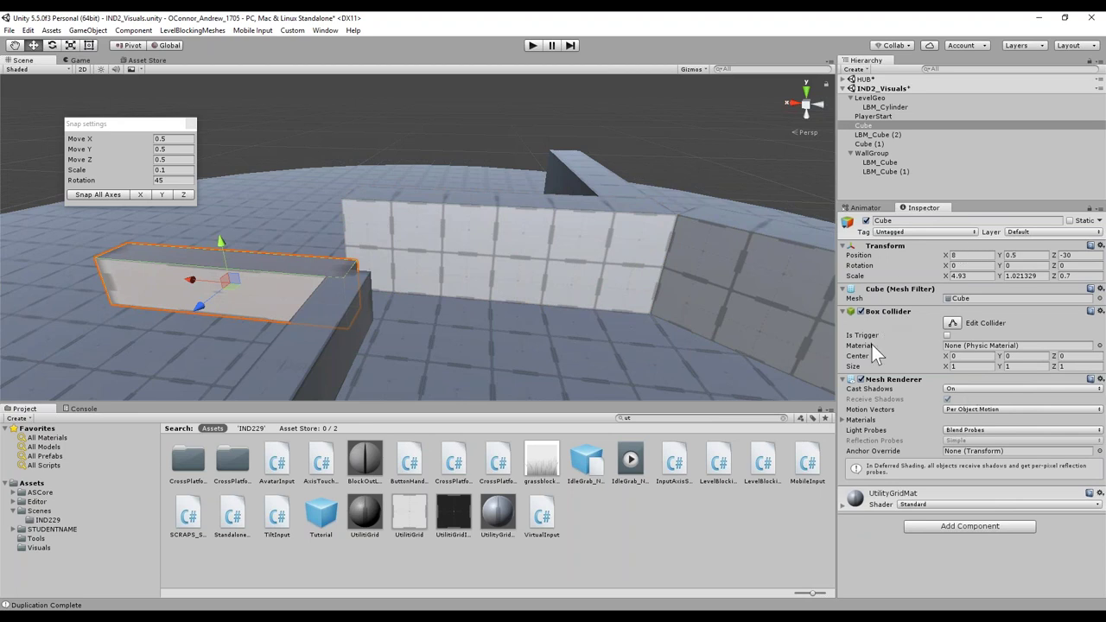
# - Set the texture tiling of LBM_Cube (1) to 2 on X and Y, then reselect it to refresh the grid
pyautogui.click(434, 263)
pyautogui.scroll(-1, 934, 452)
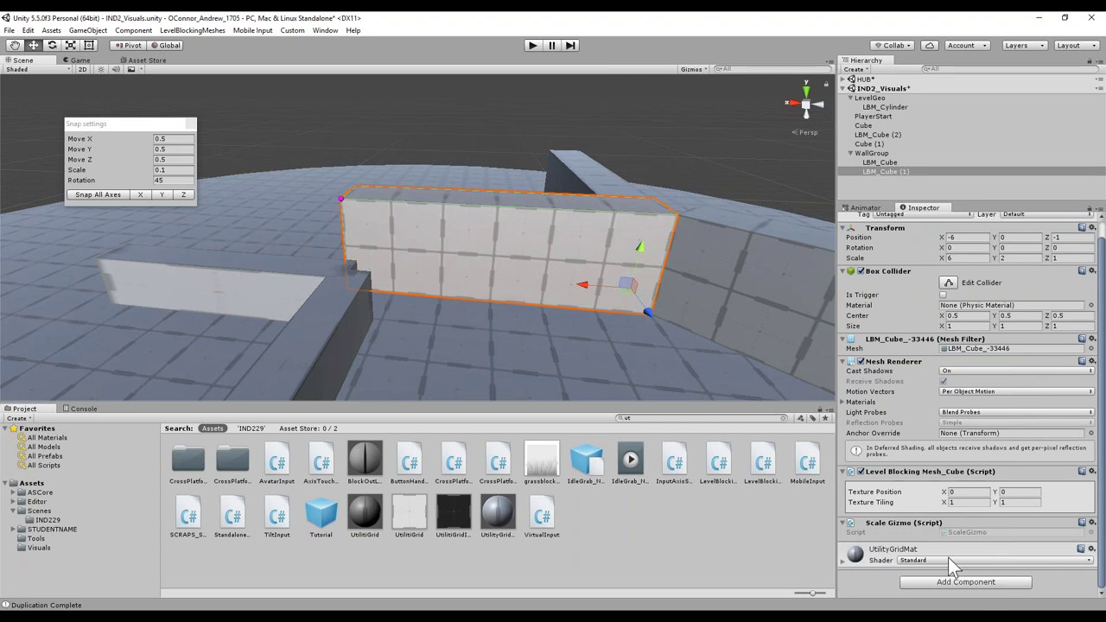
pyautogui.click(946, 503)
pyautogui.write('2')
pyautogui.click(1004, 502)
pyautogui.write('2')
pyautogui.keyDown('alt'); pyautogui.moveTo(550, 233); pyautogui.dragTo(535, 175); pyautogui.keyUp('alt')
pyautogui.moveTo(536, 175); pyautogui.dragTo(553, 184, button='right')
pyautogui.click(664, 189)
pyautogui.click(372, 196)
pyautogui.press('a')
pyautogui.moveTo(467, 173); pyautogui.dragTo(472, 178, button='right')
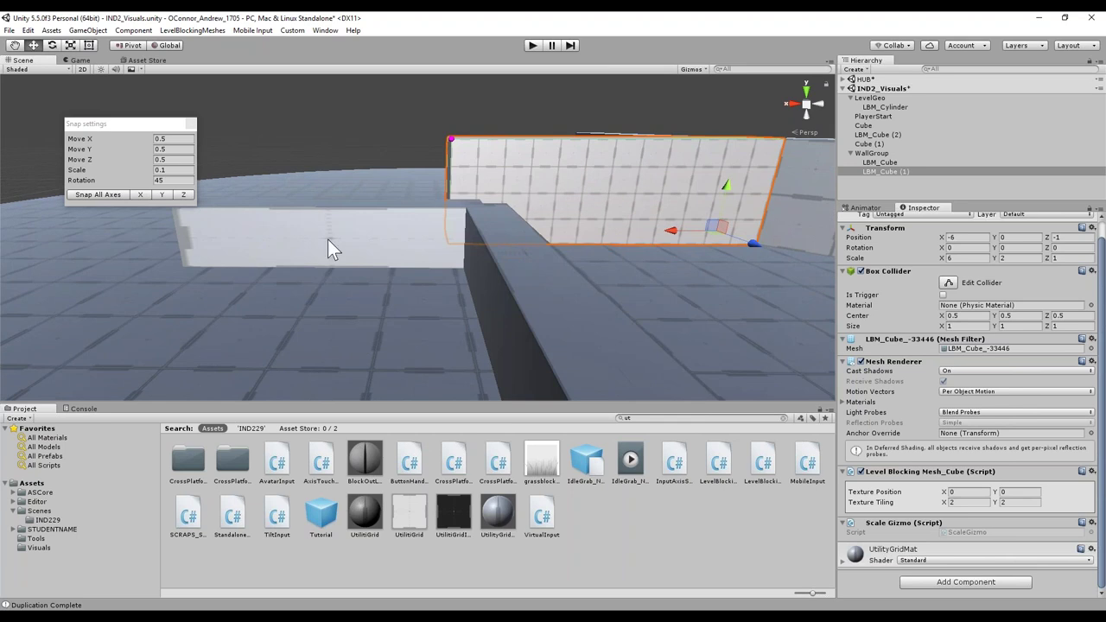
# - Set the main map tiling of the standard Cube's UtilityGridMat material to 3 on X and Y
pyautogui.moveTo(138, 121); pyautogui.dragTo(93, 110)
pyautogui.click(295, 247)
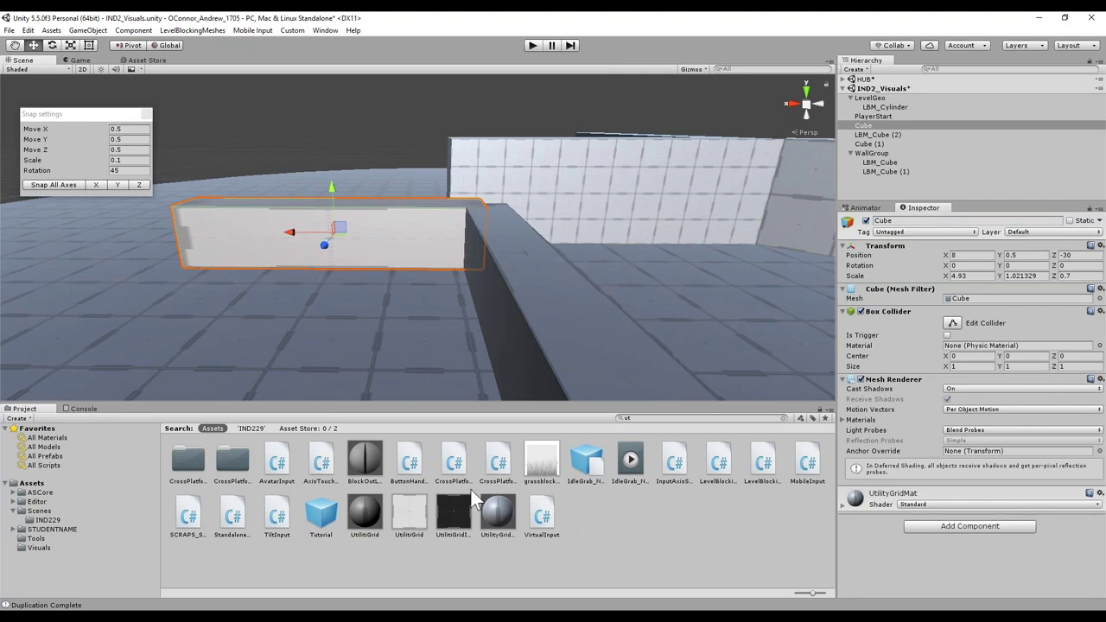
pyautogui.click(907, 499)
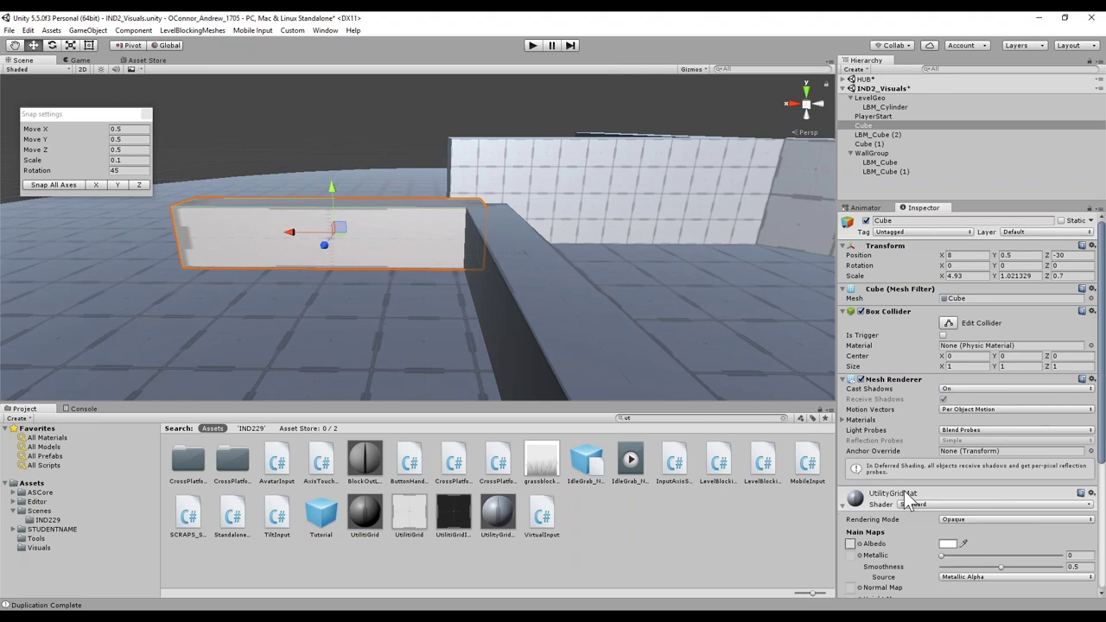
pyautogui.scroll(-5, 913, 493)
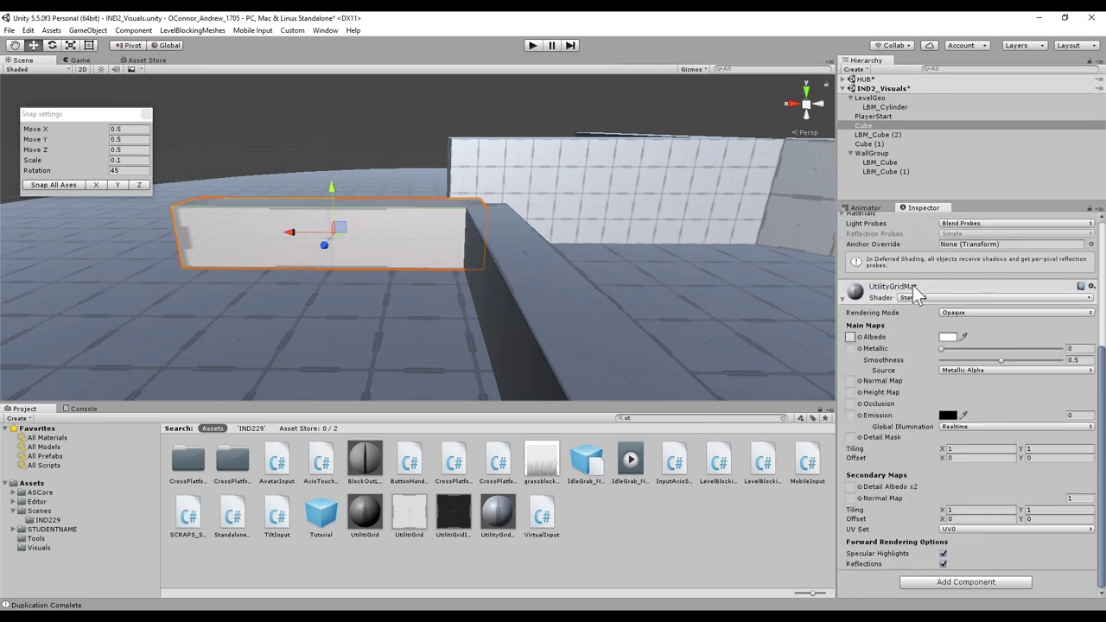
pyautogui.click(967, 509)
pyautogui.click(963, 449)
pyautogui.write('3')
pyautogui.press('Tab')
pyautogui.write('3')
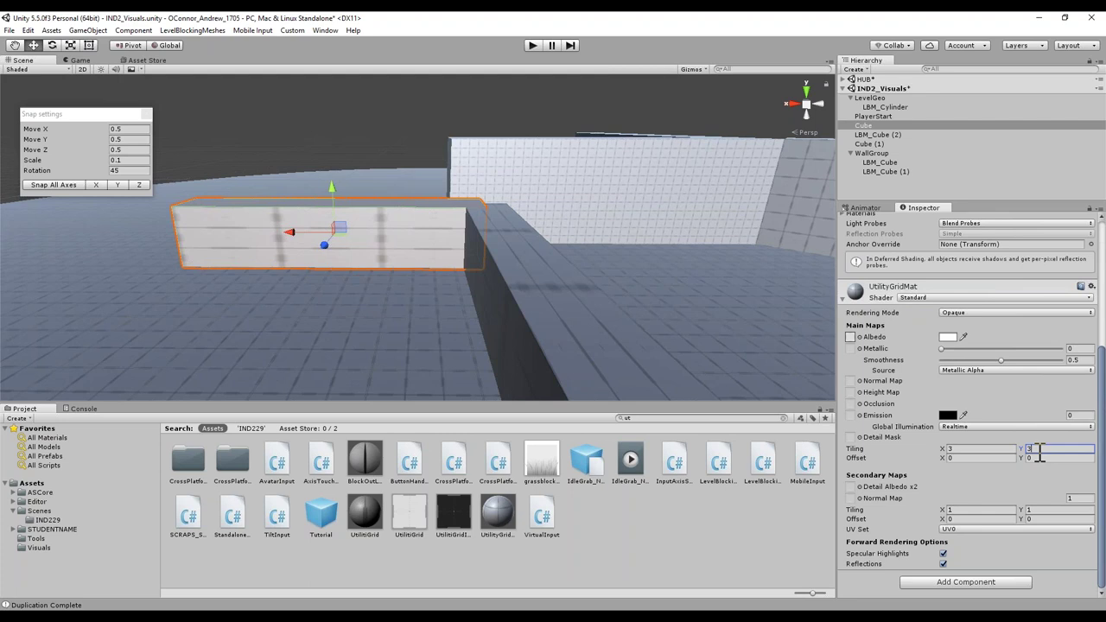
# - Return UtilityGridMat's main map tiling to 1 on X and Y
pyautogui.press('BackSpace')
pyautogui.write('1')
pyautogui.click(980, 451)
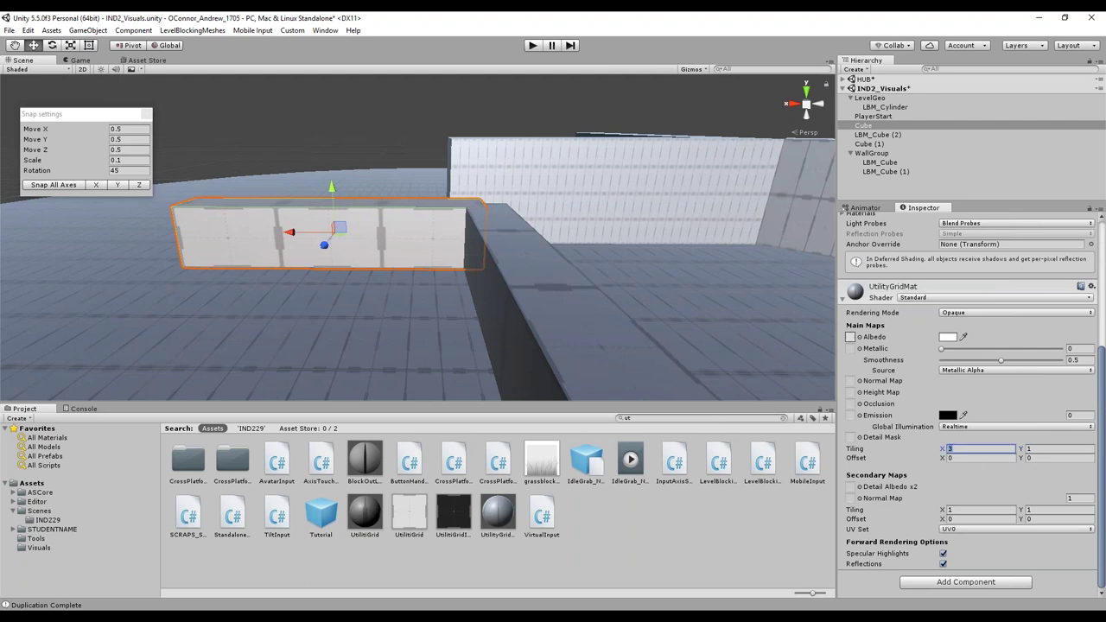
pyautogui.write('1')
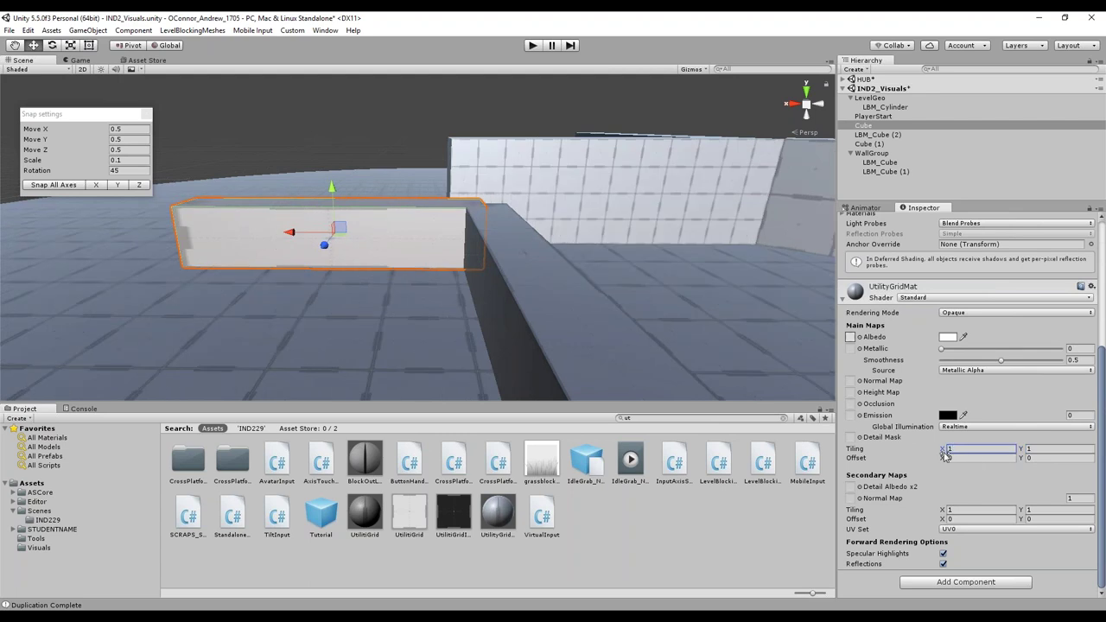
# - Try a UtilityGridMat main map tiling of 1.5 on X and Y through LBM_Cube, and undo it
pyautogui.keyDown('alt'); pyautogui.moveTo(589, 190); pyautogui.dragTo(438, 214, button='middle'); pyautogui.keyUp('alt')
pyautogui.keyDown('alt'); pyautogui.moveTo(439, 215); pyautogui.dragTo(506, 231); pyautogui.keyUp('alt')
pyautogui.click(584, 246)
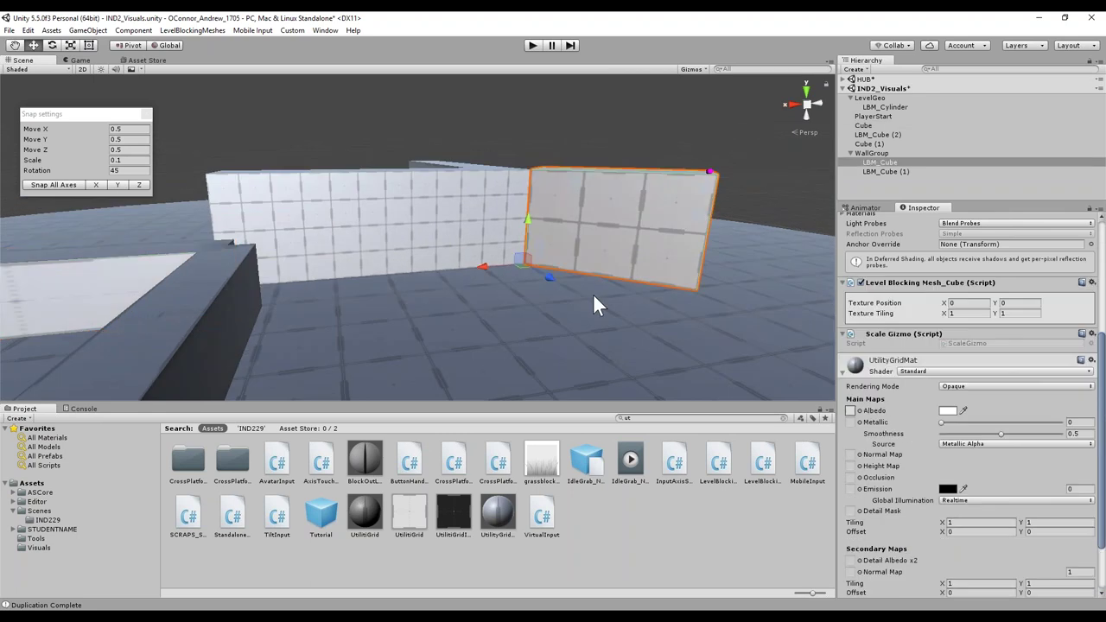
pyautogui.scroll(-3, 944, 443)
pyautogui.click(953, 448)
pyautogui.write('1.5')
pyautogui.press('Tab')
pyautogui.write('1.5')
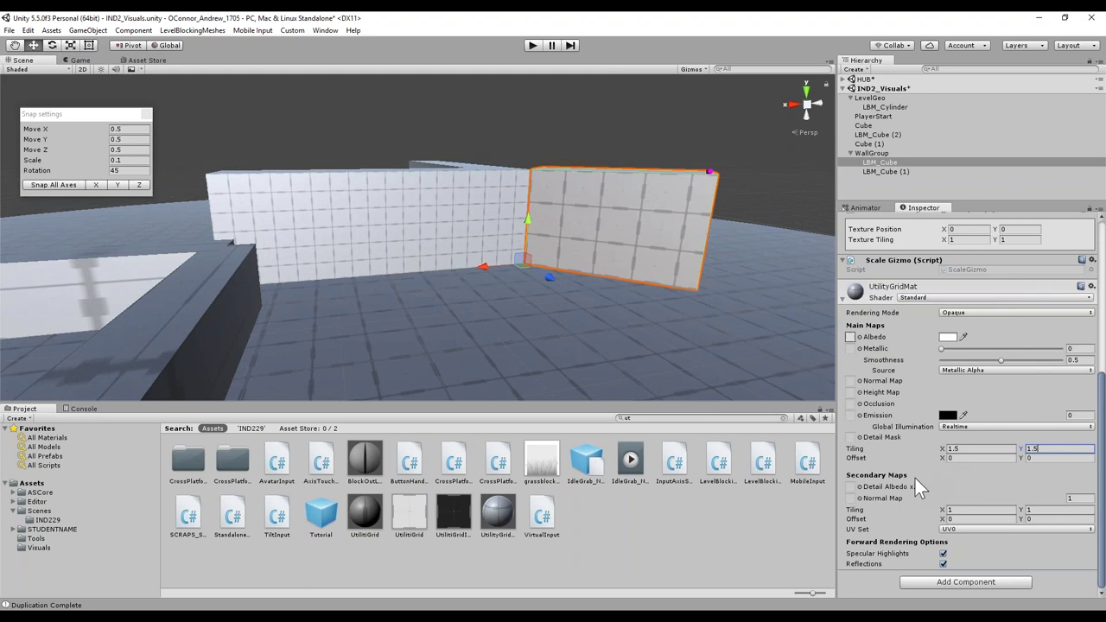
pyautogui.hotkey('ctrl', 'z')
pyautogui.hotkey('ctrl', 'z')
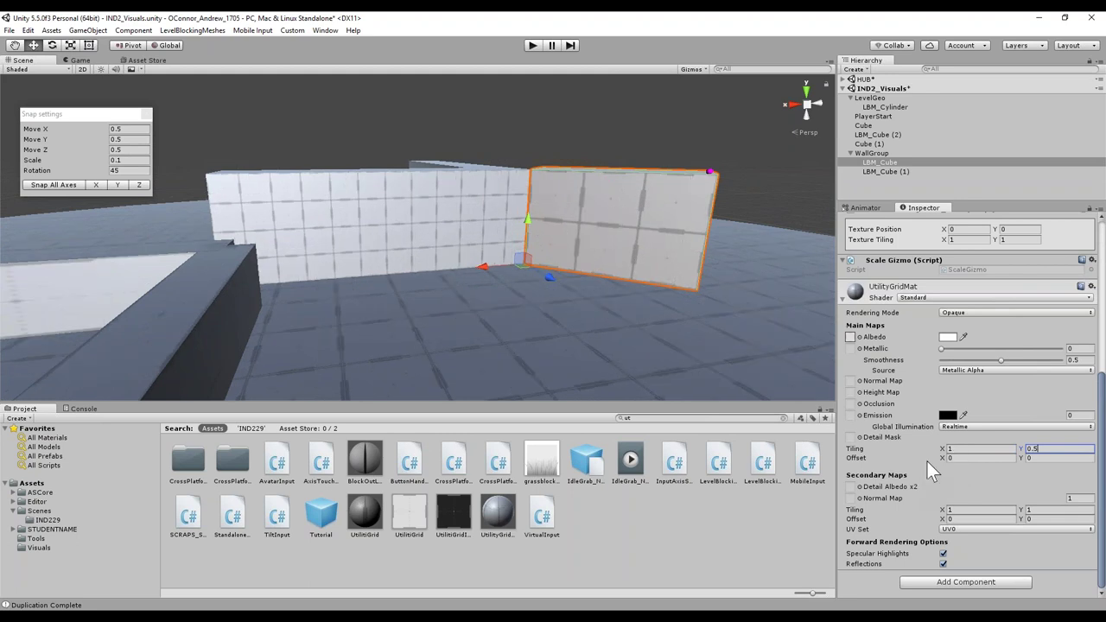
# - Set the level-blocking script's texture tiling on LBM_Cube to 1.5 on X and Y, and deselect the piece
pyautogui.scroll(8, 839, 404)
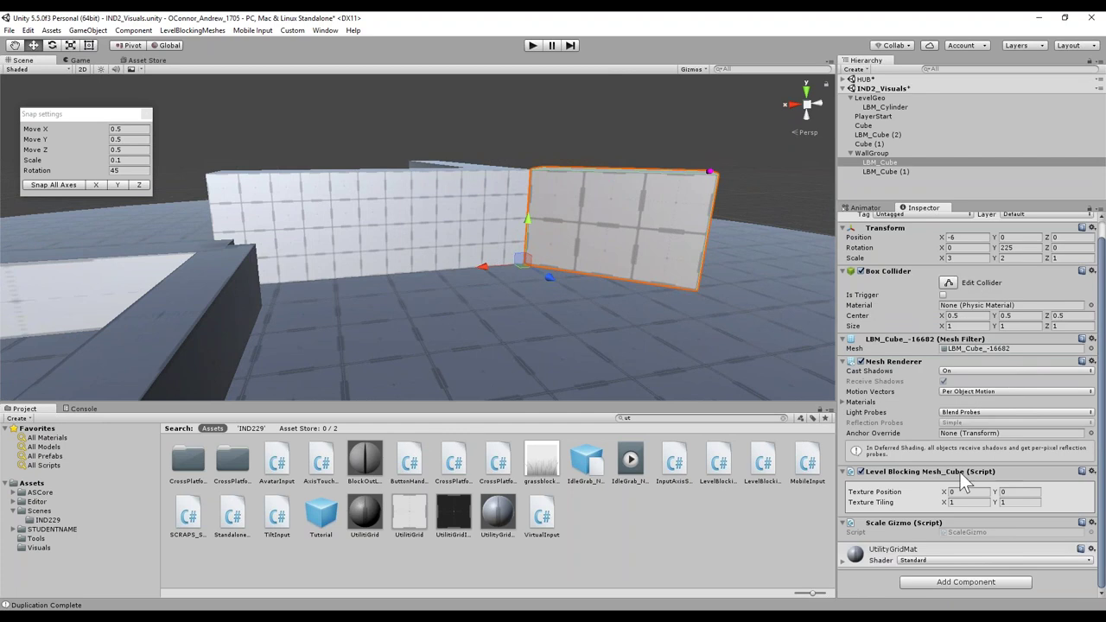
pyautogui.moveTo(955, 501); pyautogui.dragTo(898, 478)
pyautogui.write('1.5')
pyautogui.press('Tab')
pyautogui.write('1.5')
pyautogui.keyDown('alt'); pyautogui.moveTo(511, 272); pyautogui.dragTo(510, 302); pyautogui.keyUp('alt')
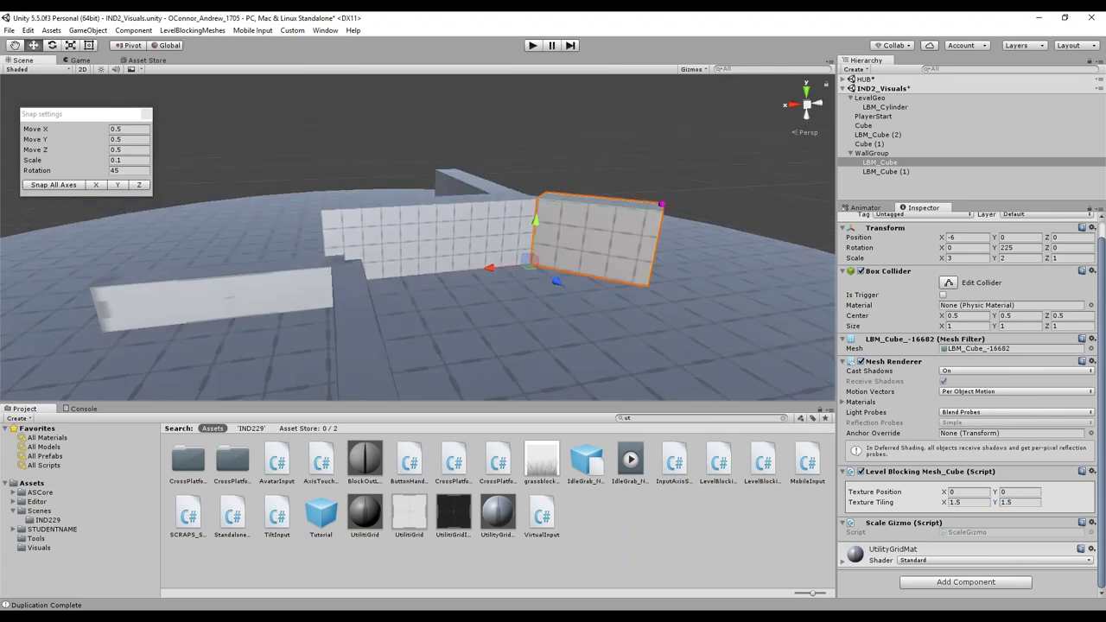
pyautogui.click(653, 167)
# - Shift the texture position of LBM_Cube (1) to X 0.88 and Y 0.17
pyautogui.click(472, 242)
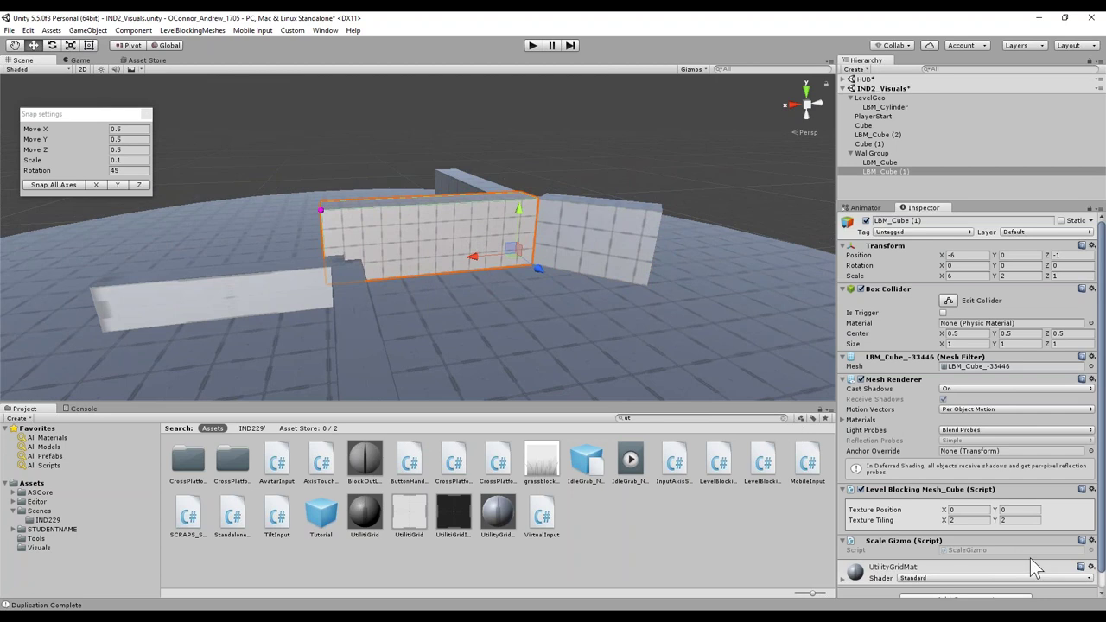
pyautogui.scroll(-1, 974, 437)
pyautogui.scroll(2, 550, 248)
pyautogui.scroll(1, 889, 438)
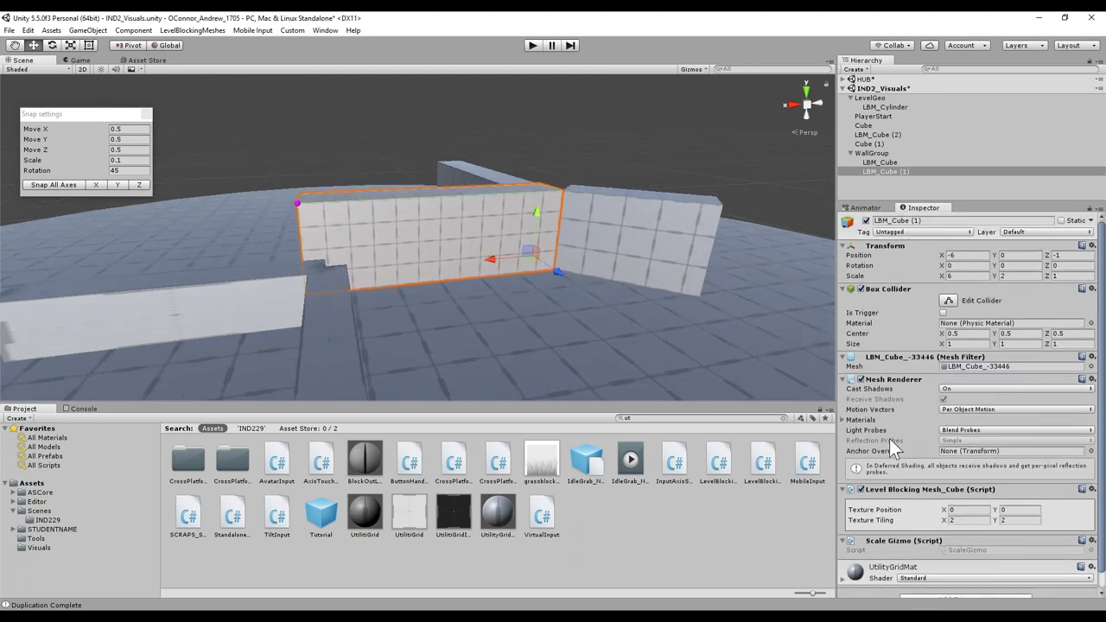
pyautogui.scroll(-1, 947, 532)
pyautogui.moveTo(944, 492); pyautogui.dragTo(1003, 503)
pyautogui.click(1006, 492)
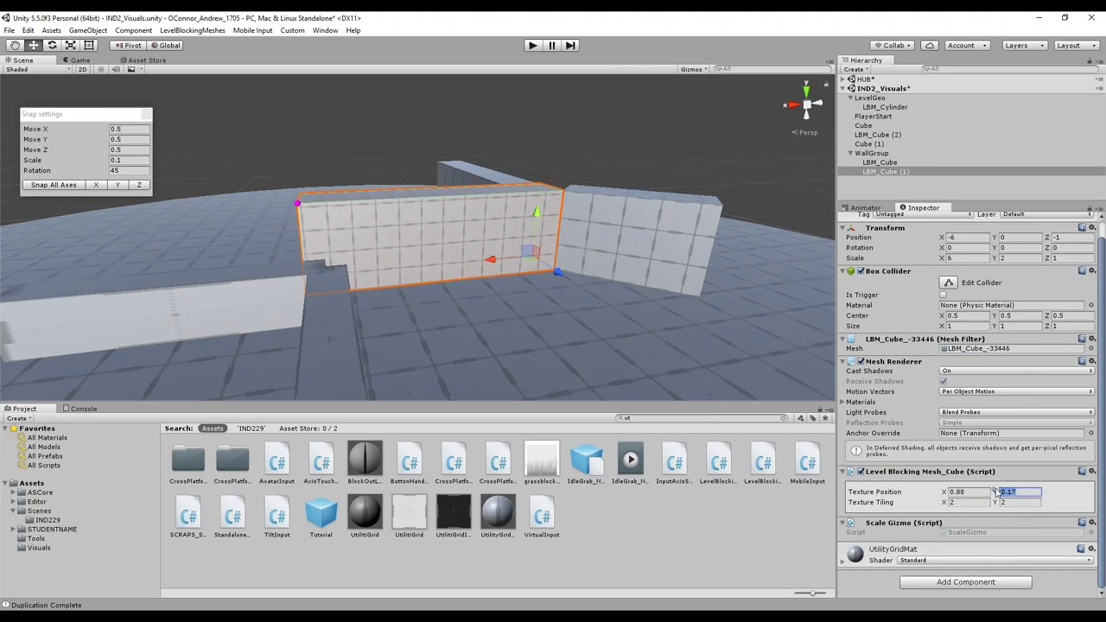
# - Reset the texture position of LBM_Cube (1) to 0 on X and Y
pyautogui.write('0')
pyautogui.click(955, 491)
pyautogui.write('0')
# - Reselect LBM_Cube (1) and shorten it to an X scale of 5.5 with its corner scale gizmo
pyautogui.click(669, 157)
pyautogui.click(492, 203)
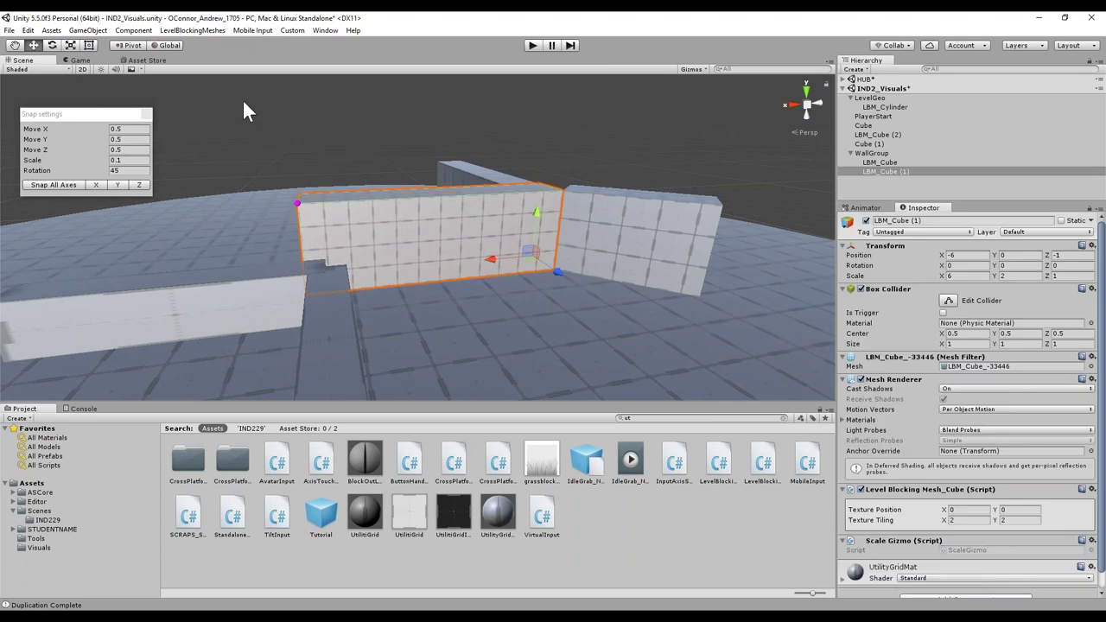
pyautogui.click(298, 204)
pyautogui.moveTo(246, 202); pyautogui.dragTo(320, 157)
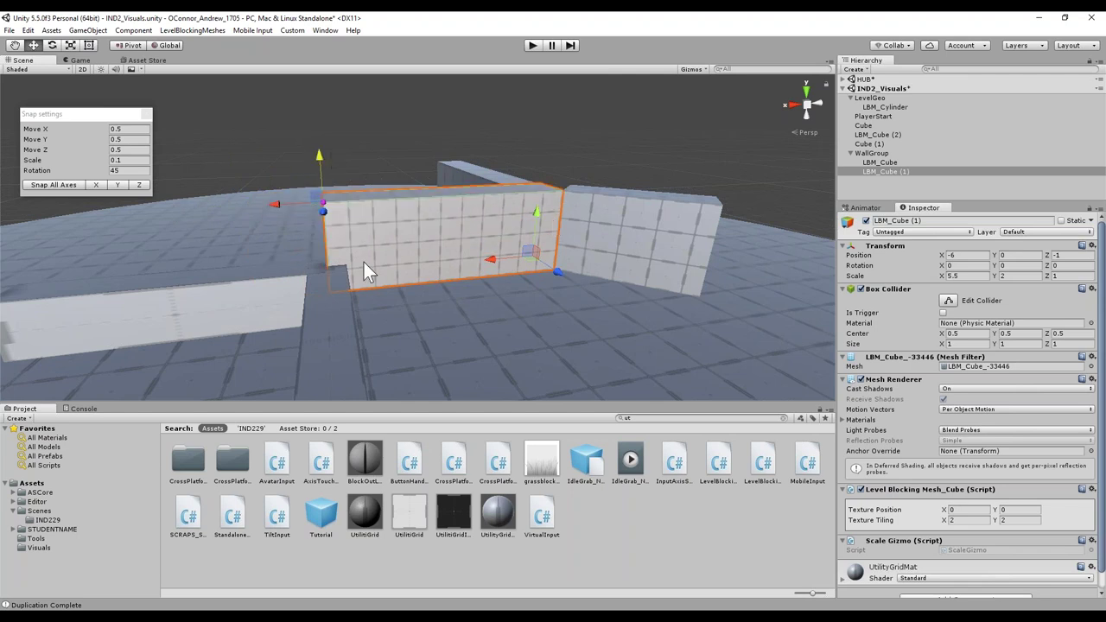
pyautogui.click(124, 44)
pyautogui.click(124, 44)
pyautogui.click(123, 44)
pyautogui.click(123, 44)
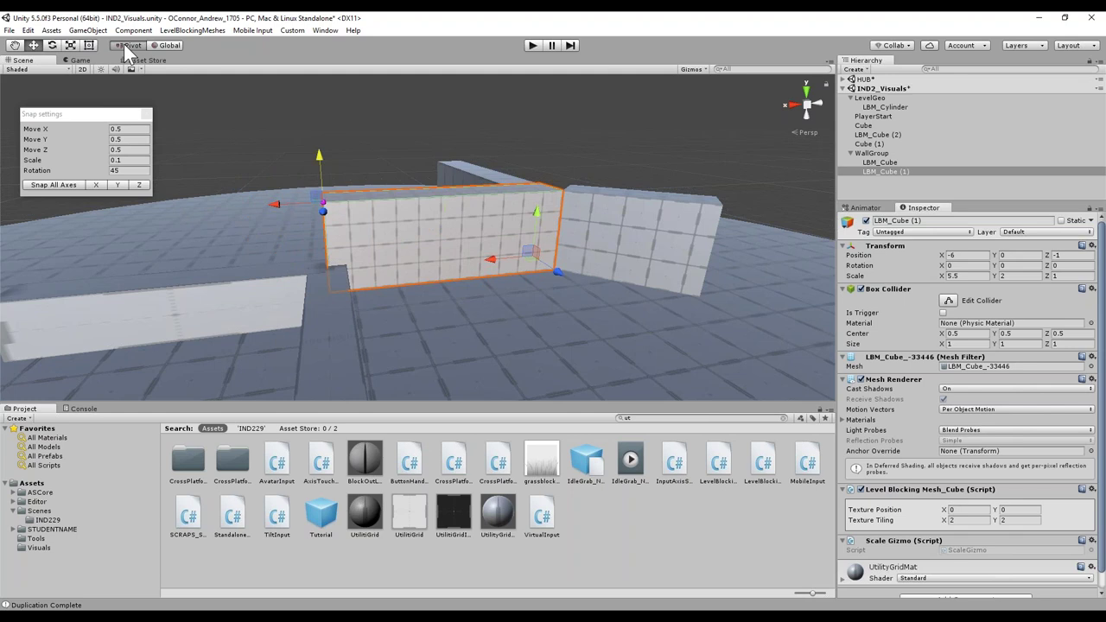
# - Create a level-blocking Wedge and move it clear of the walls to X 0, Y 0, Z -28
pyautogui.click(199, 31)
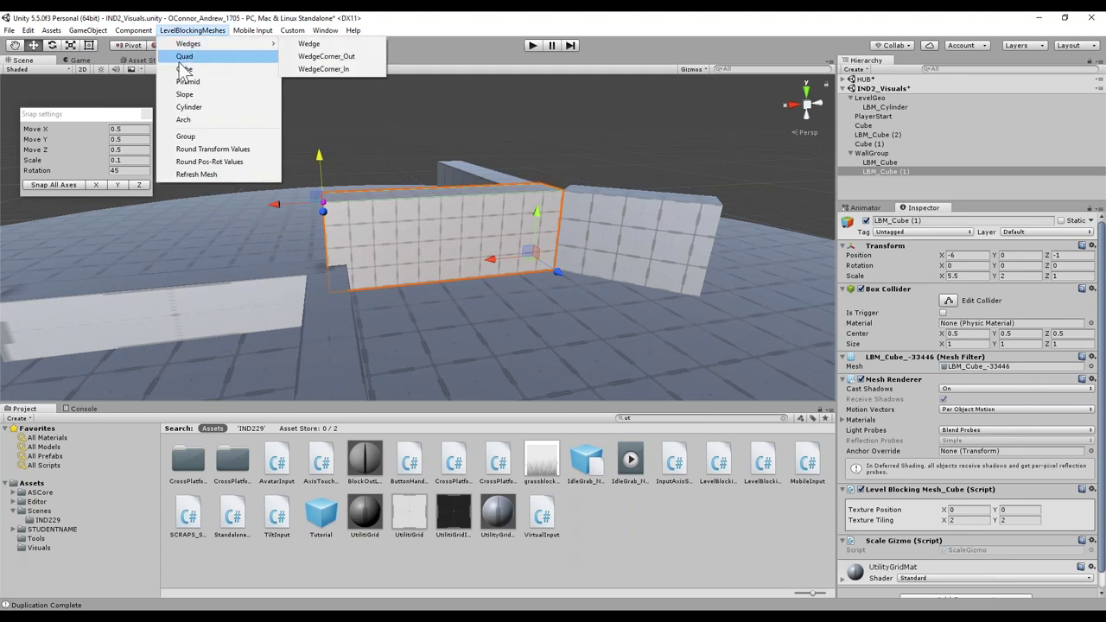
pyautogui.moveTo(191, 44)
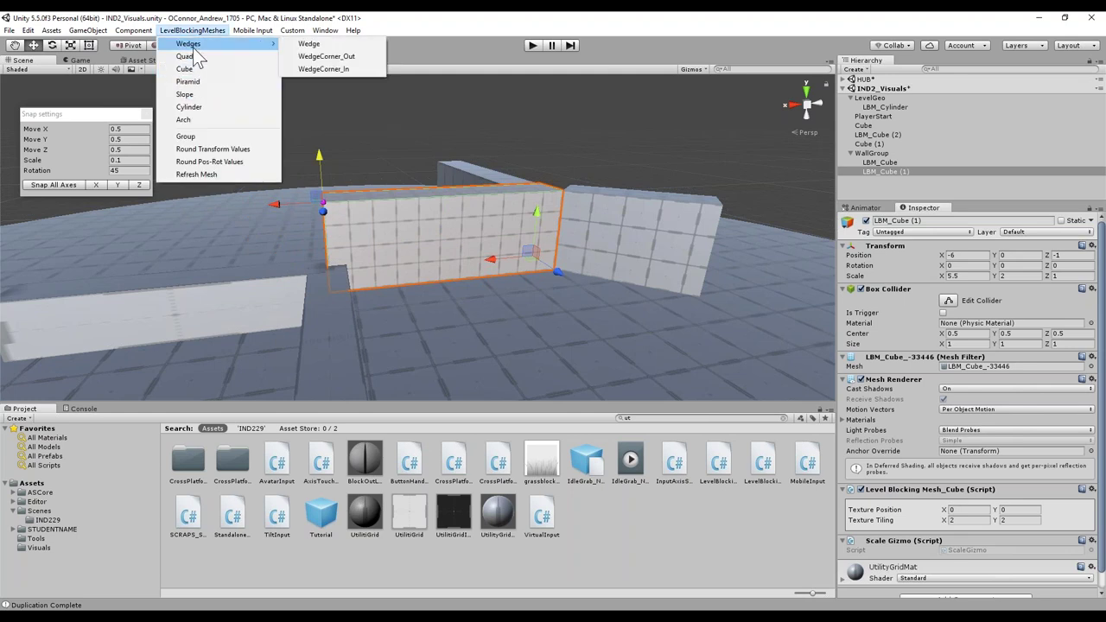
pyautogui.click(293, 45)
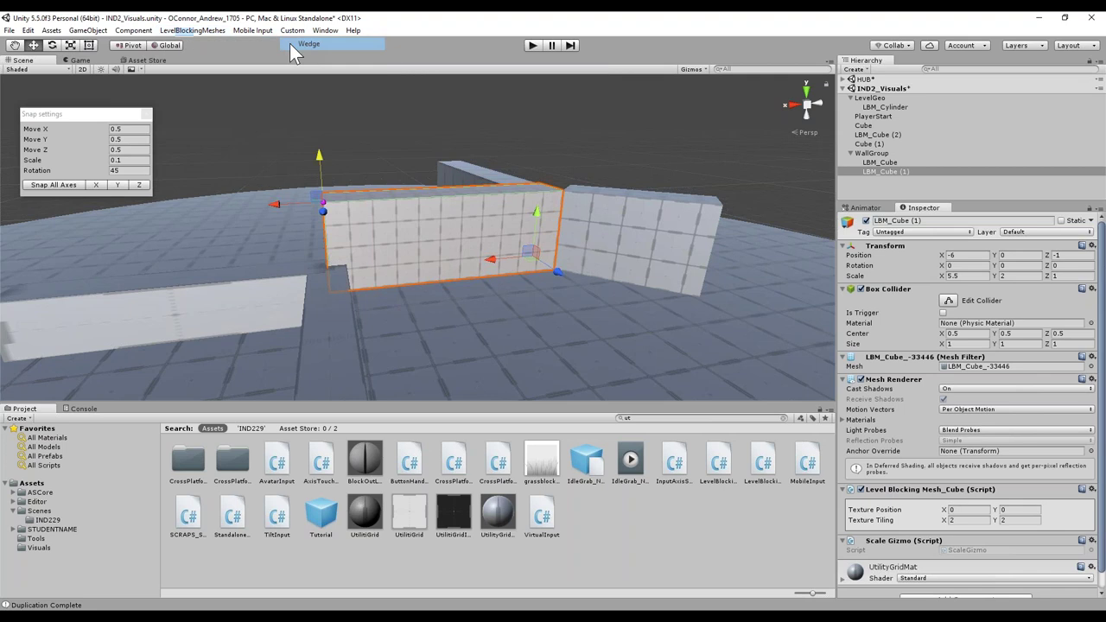
pyautogui.click(380, 234)
pyautogui.press('f')
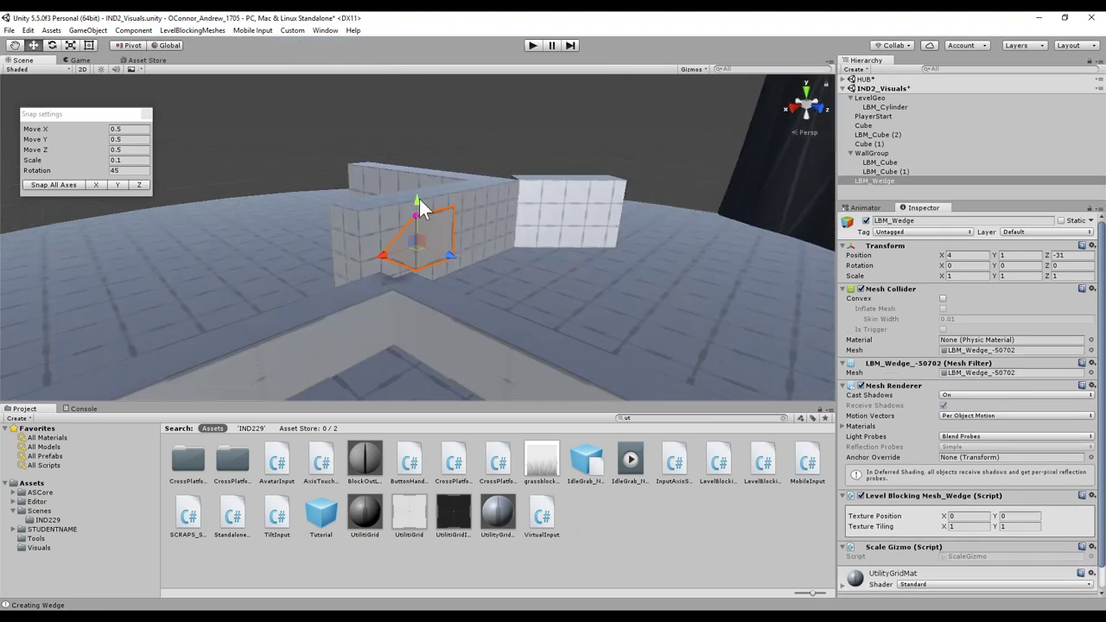
pyautogui.moveTo(406, 243); pyautogui.dragTo(406, 258)
pyautogui.moveTo(397, 296); pyautogui.dragTo(562, 263)
# - Rotate LBM_Wedge to 180 degrees on Y and move it against the wall at X 1.5, Y 0, Z -30
pyautogui.press('e')
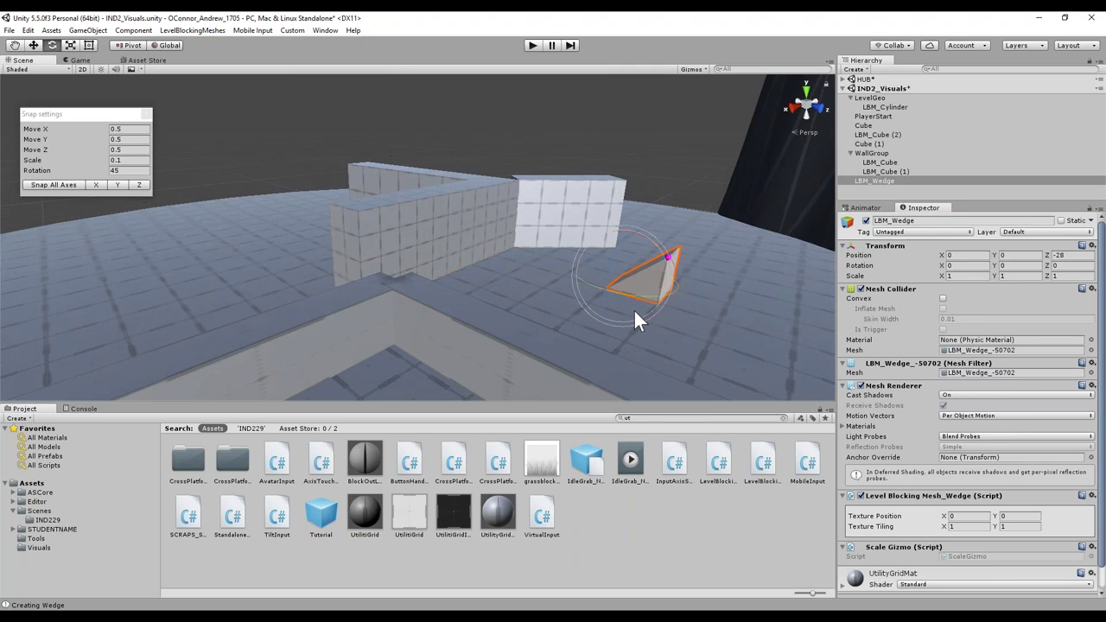
pyautogui.moveTo(635, 303); pyautogui.dragTo(309, 271)
pyautogui.press('w')
pyautogui.moveTo(604, 290); pyautogui.dragTo(581, 300)
pyautogui.moveTo(649, 302); pyautogui.dragTo(555, 286)
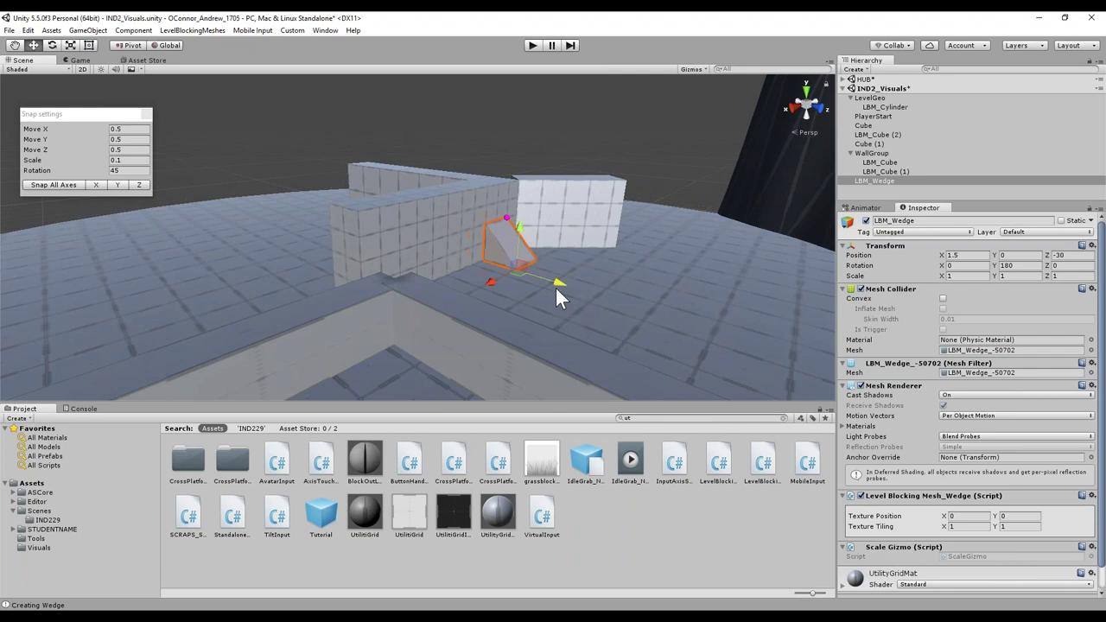
# - Move LBM_Wedge along the wall to X 3, switching its Mesh Renderer off and back on
pyautogui.click(859, 386)
pyautogui.moveTo(662, 261); pyautogui.dragTo(406, 285, button='right')
pyautogui.moveTo(454, 312); pyautogui.dragTo(380, 304)
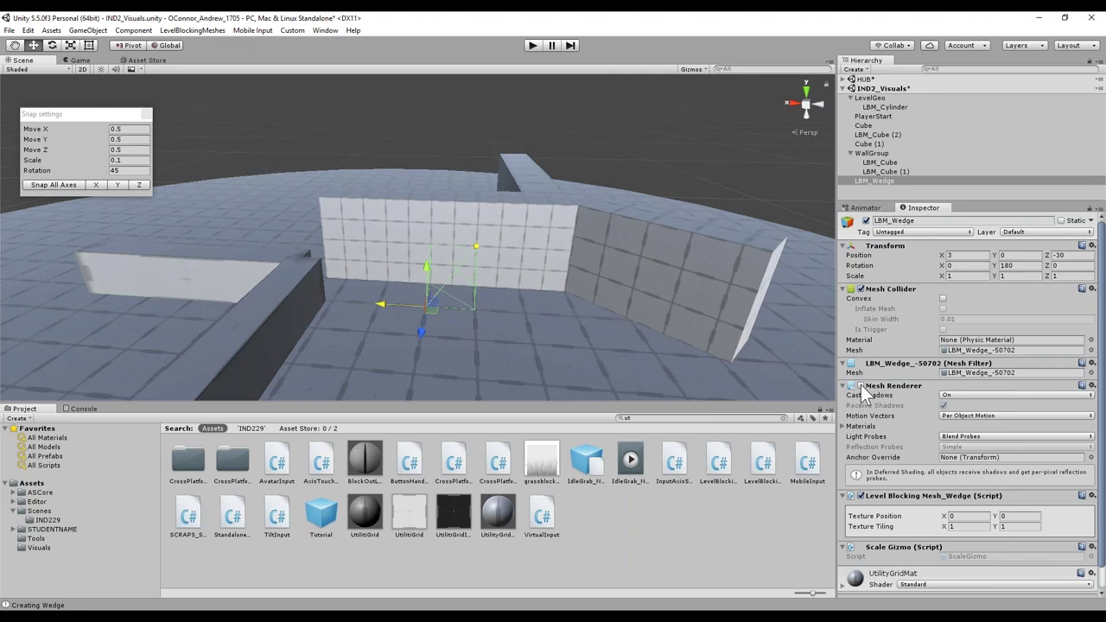
pyautogui.click(862, 386)
# - Stretch LBM_Wedge along the wall to an X scale of 3 with its corner scale gizmo
pyautogui.keyDown('alt'); pyautogui.moveTo(587, 285); pyautogui.dragTo(626, 263); pyautogui.keyUp('alt')
pyautogui.click(480, 243)
pyautogui.keyDown('alt'); pyautogui.moveTo(484, 245); pyautogui.dragTo(624, 254); pyautogui.keyUp('alt')
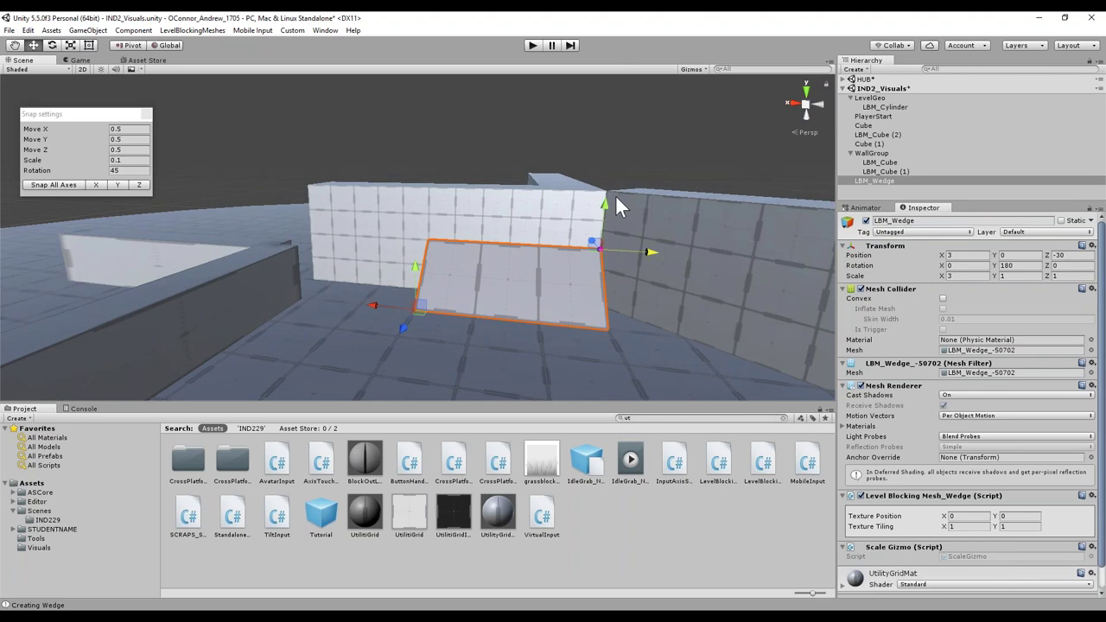
# - Try lowering LBM_Wedge to a Y scale of 0.5, and restore its height to 1
pyautogui.moveTo(605, 208); pyautogui.dragTo(602, 232)
pyautogui.scroll(-1, 912, 451)
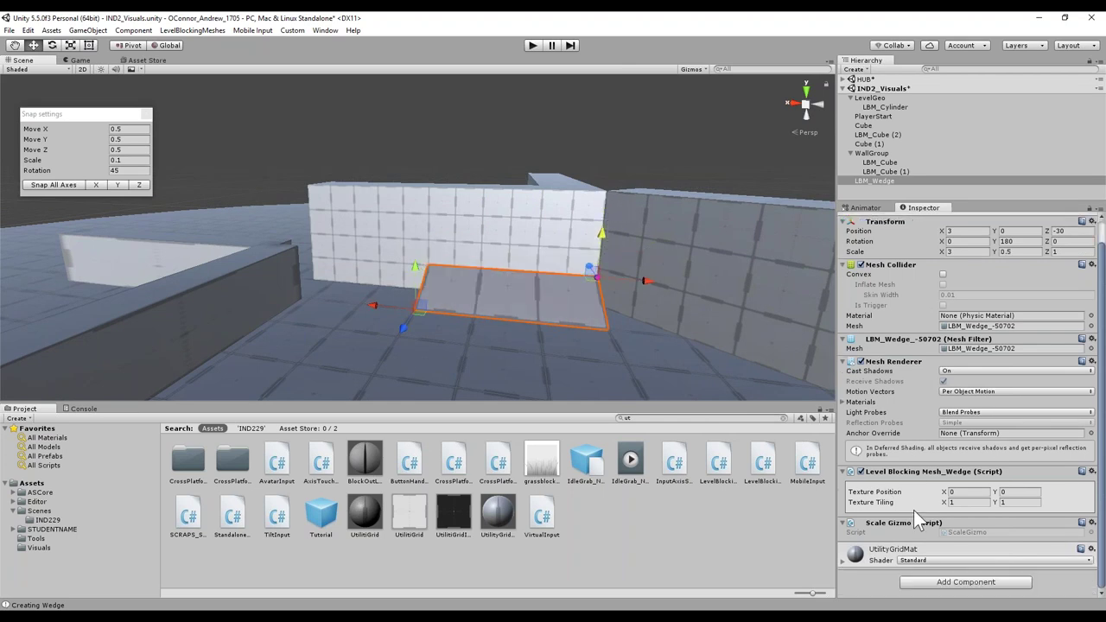
pyautogui.keyDown('alt'); pyautogui.moveTo(603, 248); pyautogui.dragTo(687, 296); pyautogui.keyUp('alt')
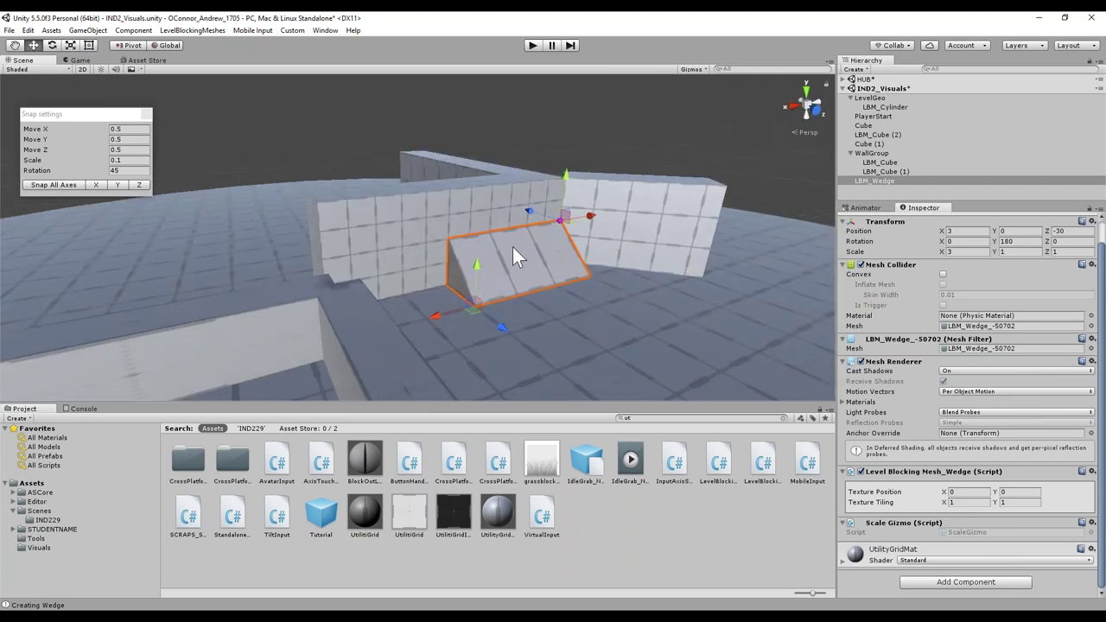
# - Create a level-blocking WedgeCorner_In piece
pyautogui.keyDown('alt'); pyautogui.moveTo(511, 244); pyautogui.dragTo(470, 232); pyautogui.keyUp('alt')
pyautogui.click(206, 31)
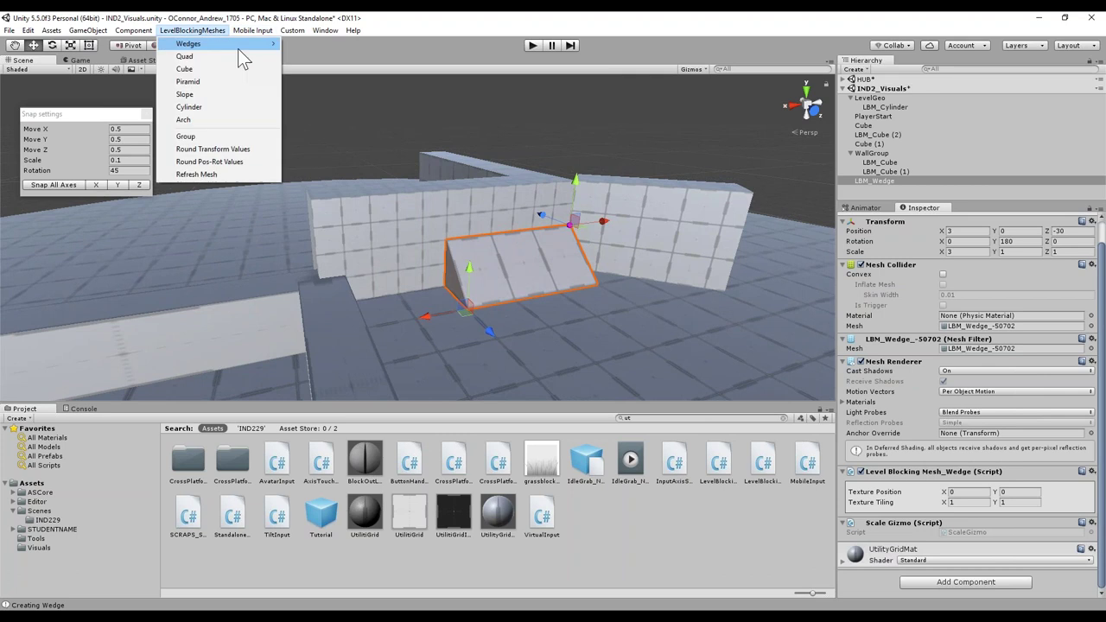
pyautogui.moveTo(242, 44)
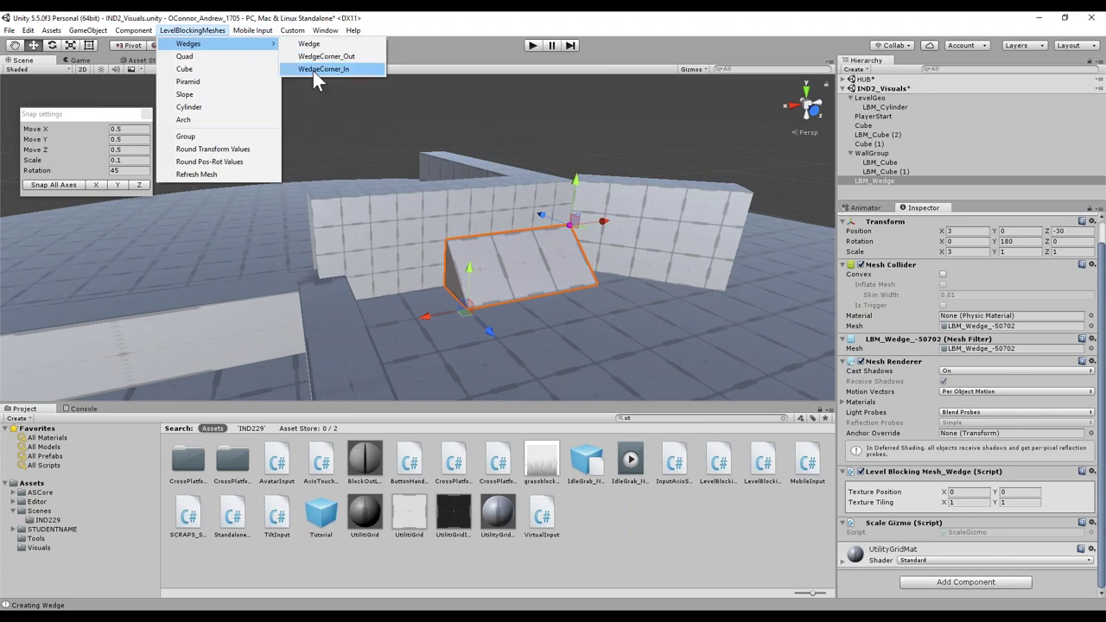
pyautogui.click(321, 69)
# - Rotate LBM_WedgeCorner_In to -180 degrees on Y and place it beside the wedge at X 4, Y 0, Z -30
pyautogui.keyDown('alt'); pyautogui.moveTo(440, 270); pyautogui.dragTo(710, 223); pyautogui.keyUp('alt')
pyautogui.click(402, 250)
pyautogui.press('e')
pyautogui.press('w')
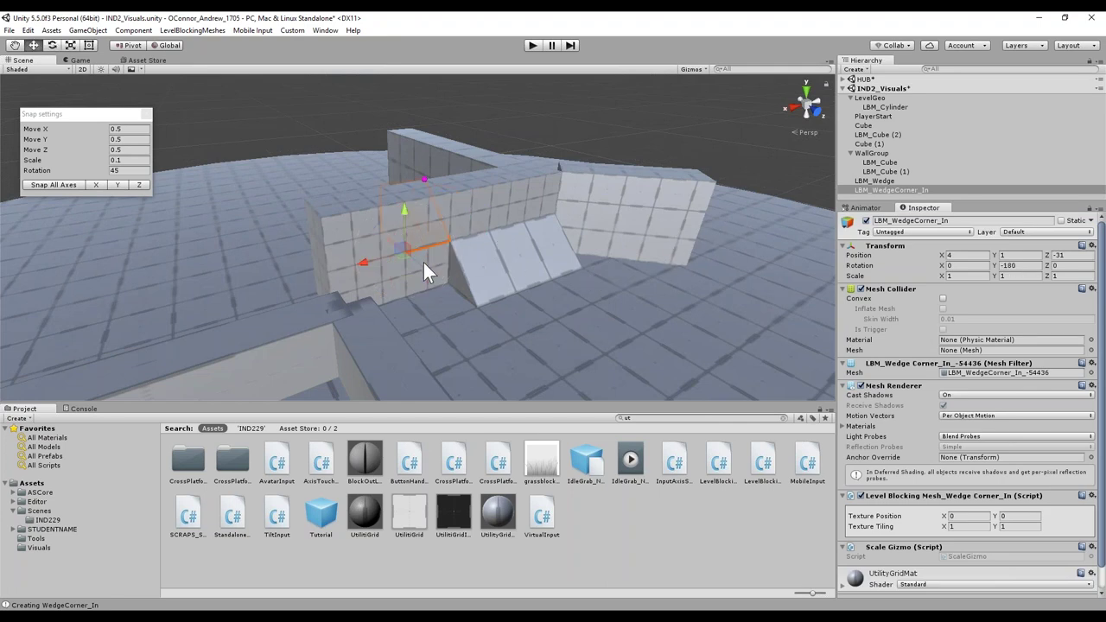
pyautogui.moveTo(422, 266); pyautogui.dragTo(452, 289)
pyautogui.moveTo(437, 247); pyautogui.dragTo(431, 307)
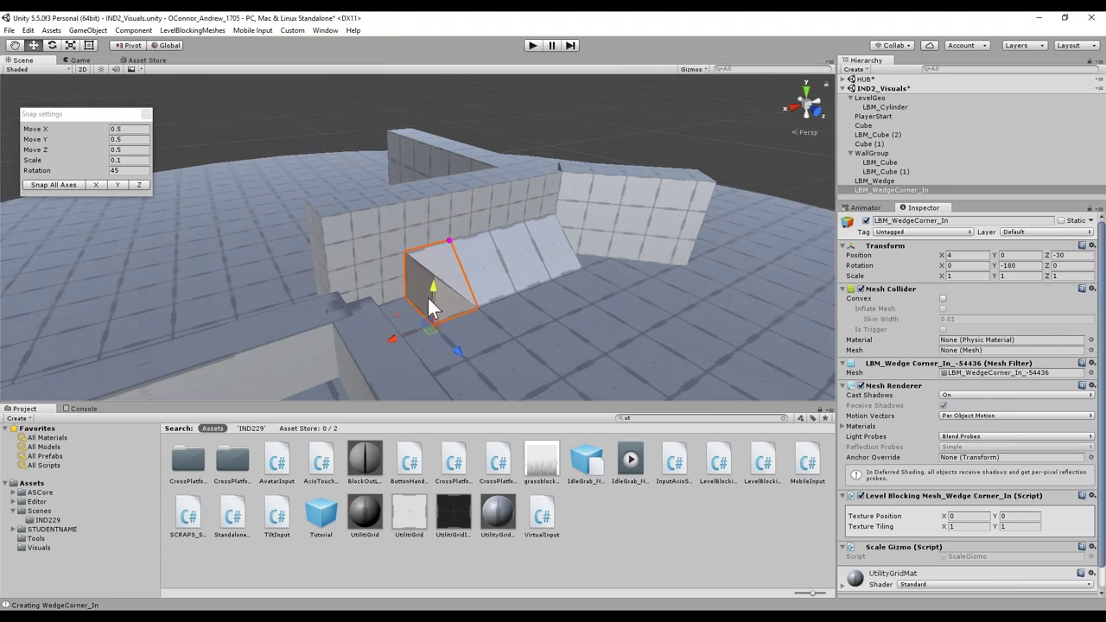
# - Create a level-blocking WedgeCorner_Out piece
pyautogui.click(536, 334)
pyautogui.keyDown('alt'); pyautogui.moveTo(536, 333); pyautogui.dragTo(398, 216); pyautogui.keyUp('alt')
pyautogui.click(200, 35)
pyautogui.moveTo(212, 45)
pyautogui.click(350, 57)
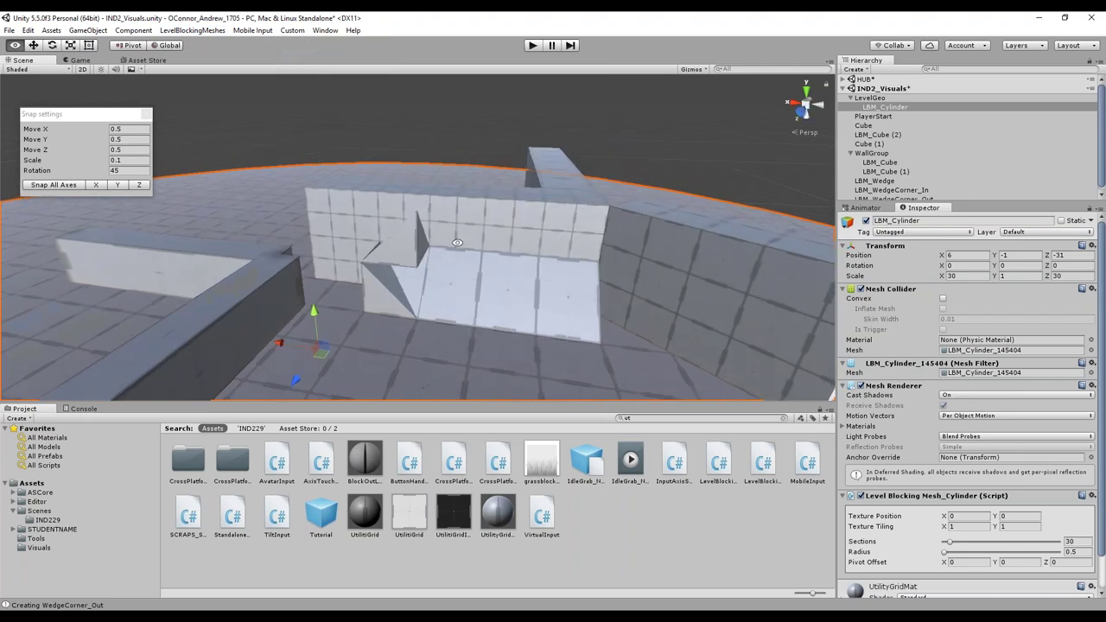
pyautogui.press('e')
pyautogui.moveTo(438, 270); pyautogui.dragTo(252, 249)
pyautogui.hotkey('ctrl', 'z')
# - Rotate LBM_WedgeCorner_Out to -225 degrees on Y and move it to X 3, Y 0, Z -29
pyautogui.keyDown('ctrl'); pyautogui.moveTo(439, 258); pyautogui.dragTo(781, 261); pyautogui.keyUp('ctrl')
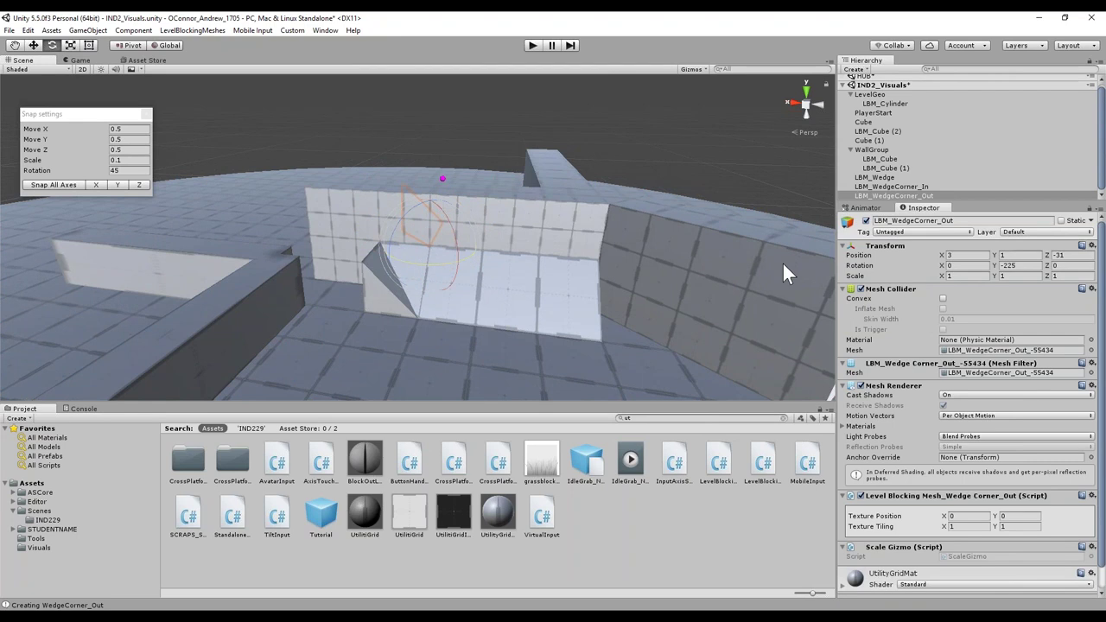
pyautogui.press('w')
pyautogui.keyDown('ctrl'); pyautogui.moveTo(418, 263); pyautogui.dragTo(355, 369); pyautogui.keyUp('ctrl')
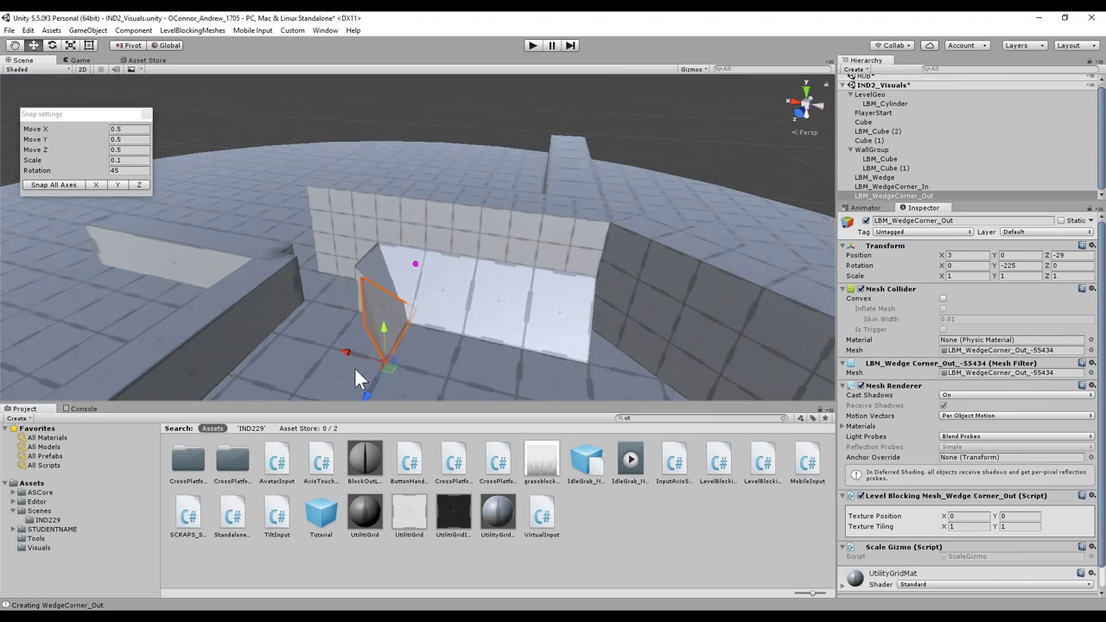
# - Rotate LBM_WedgeCorner_Out further about Y and align it against the front of the inner wedge corner
pyautogui.press('e')
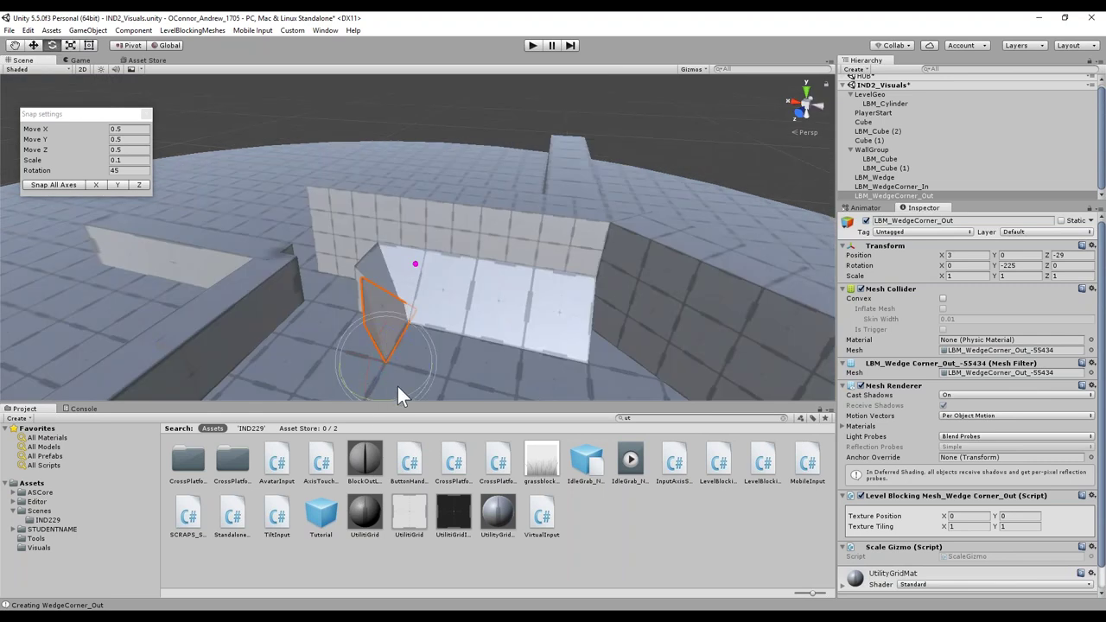
pyautogui.keyDown('ctrl'); pyautogui.moveTo(403, 386); pyautogui.dragTo(334, 395); pyautogui.keyUp('ctrl')
pyautogui.click(482, 365)
pyautogui.keyDown('alt'); pyautogui.moveTo(482, 366); pyautogui.dragTo(433, 350); pyautogui.keyUp('alt')
pyautogui.click(509, 318)
pyautogui.press('w')
pyautogui.click(418, 116)
pyautogui.keyDown('alt'); pyautogui.moveTo(418, 116); pyautogui.dragTo(389, 299); pyautogui.keyUp('alt')
pyautogui.click(383, 300)
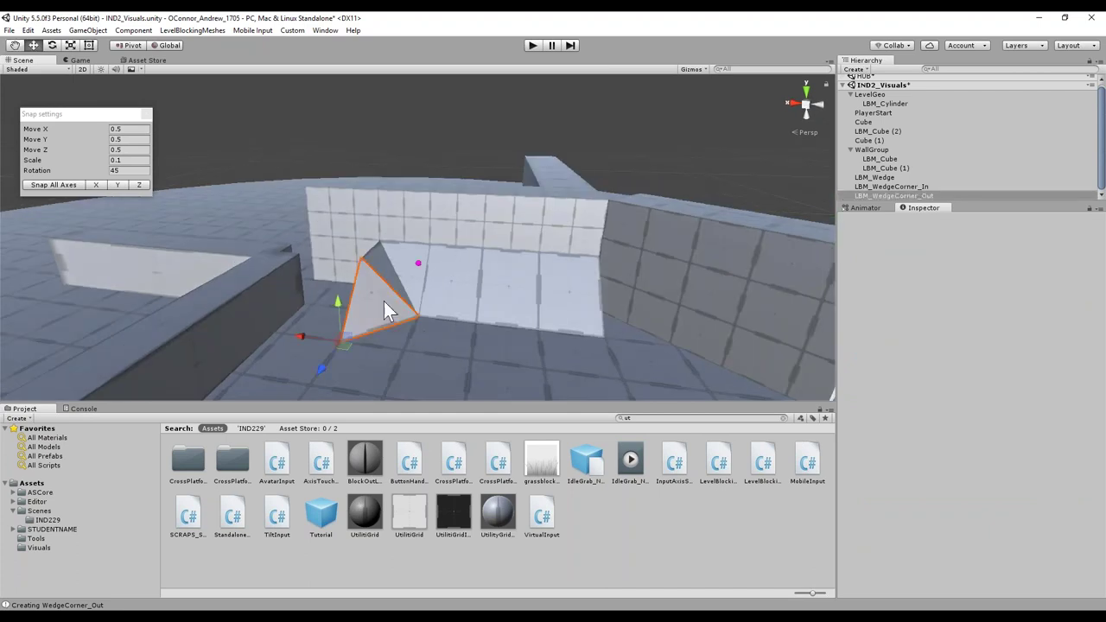